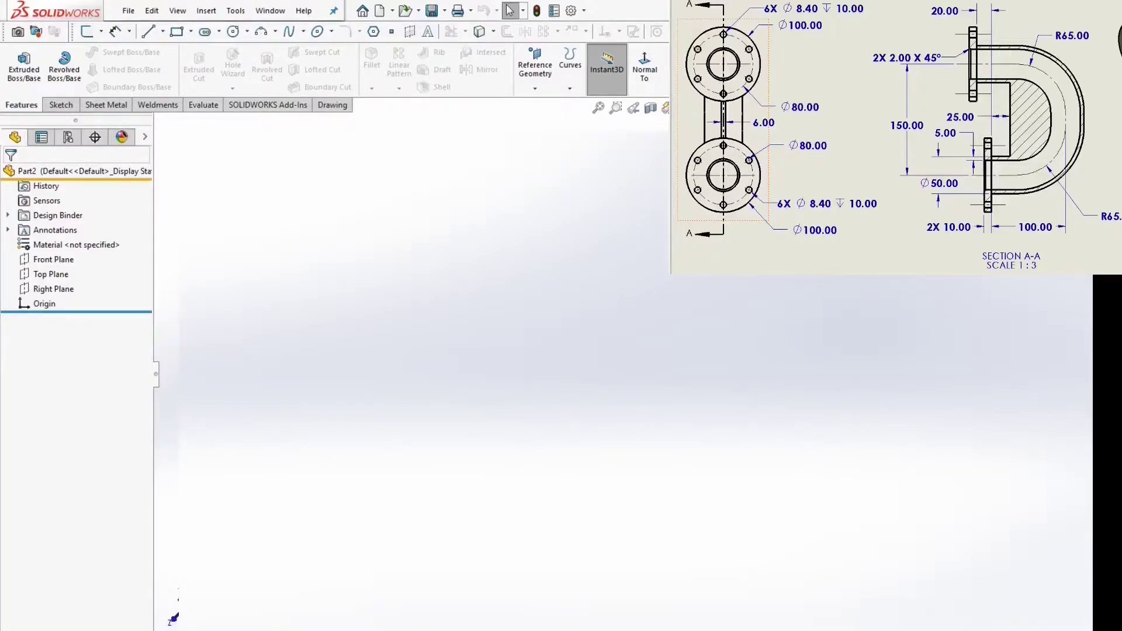
Step: Orient the view Normal To the Front Plane
{"action": "left_click", "coordinate": [61, 259]}
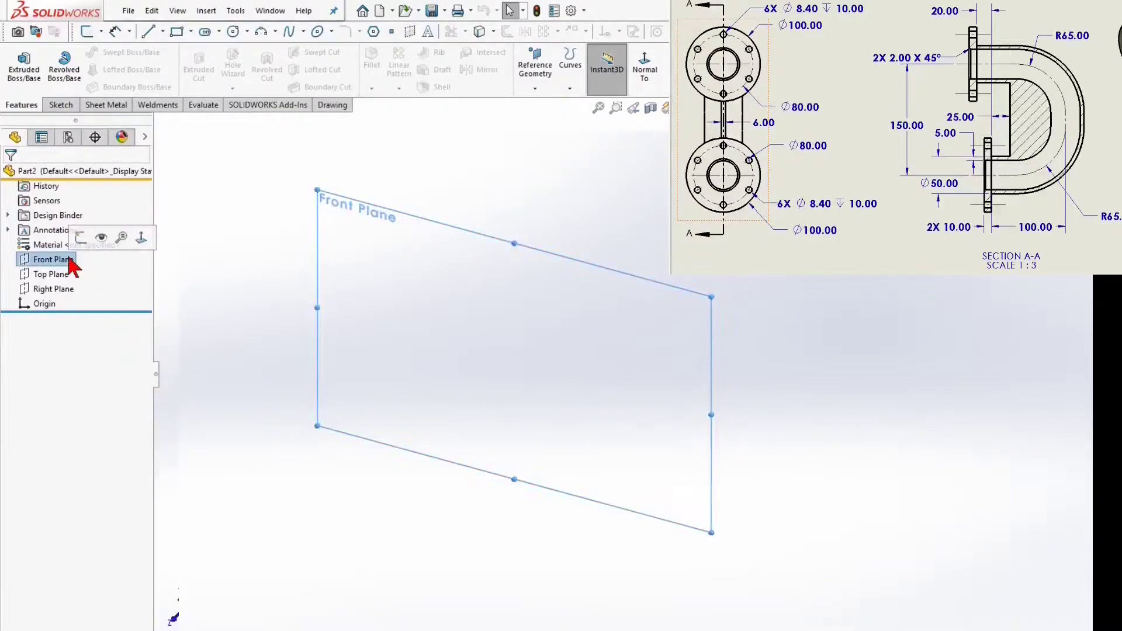
{"action": "left_click", "coordinate": [140, 238]}
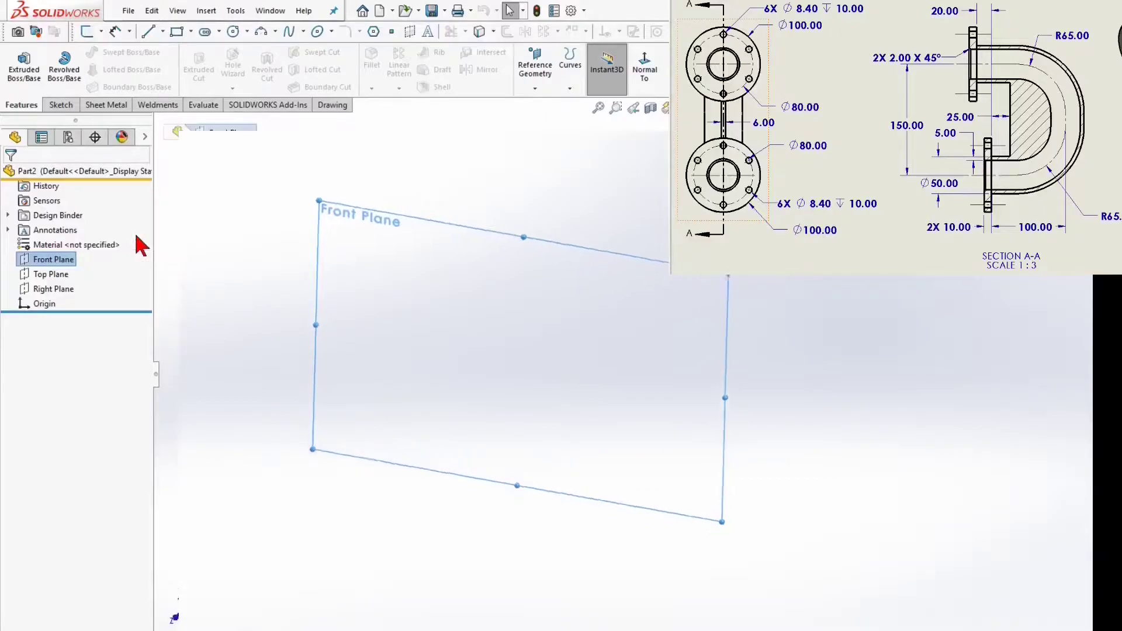
Step: Start a sketch on the Front Plane and draw a corner rectangle from the origin
{"action": "right_click", "coordinate": [483, 329]}
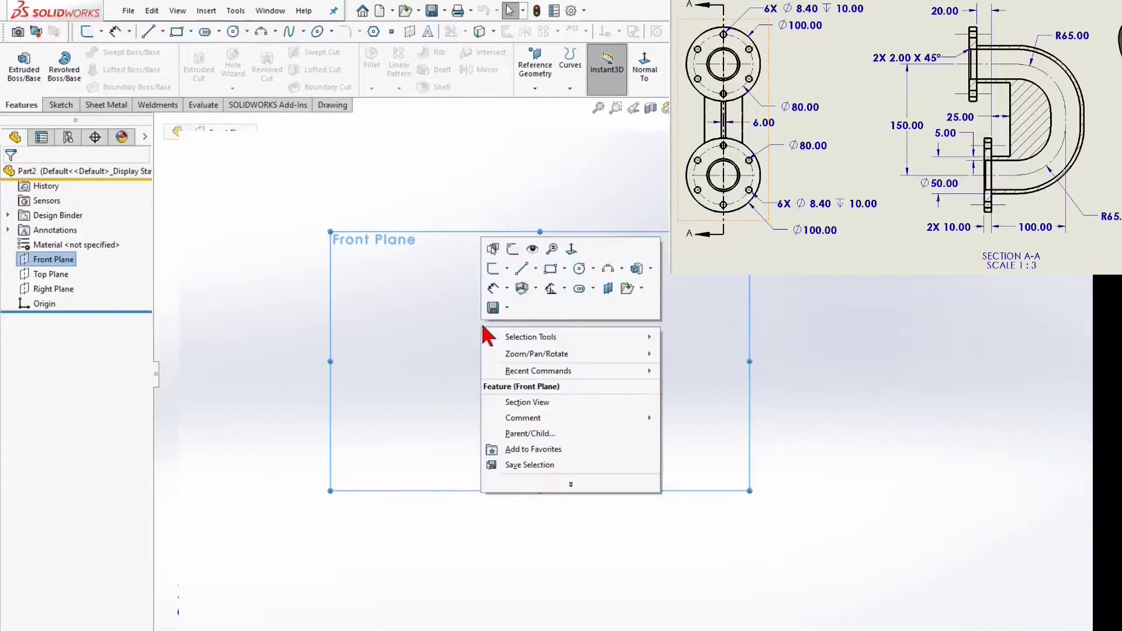
{"action": "left_click", "coordinate": [493, 269]}
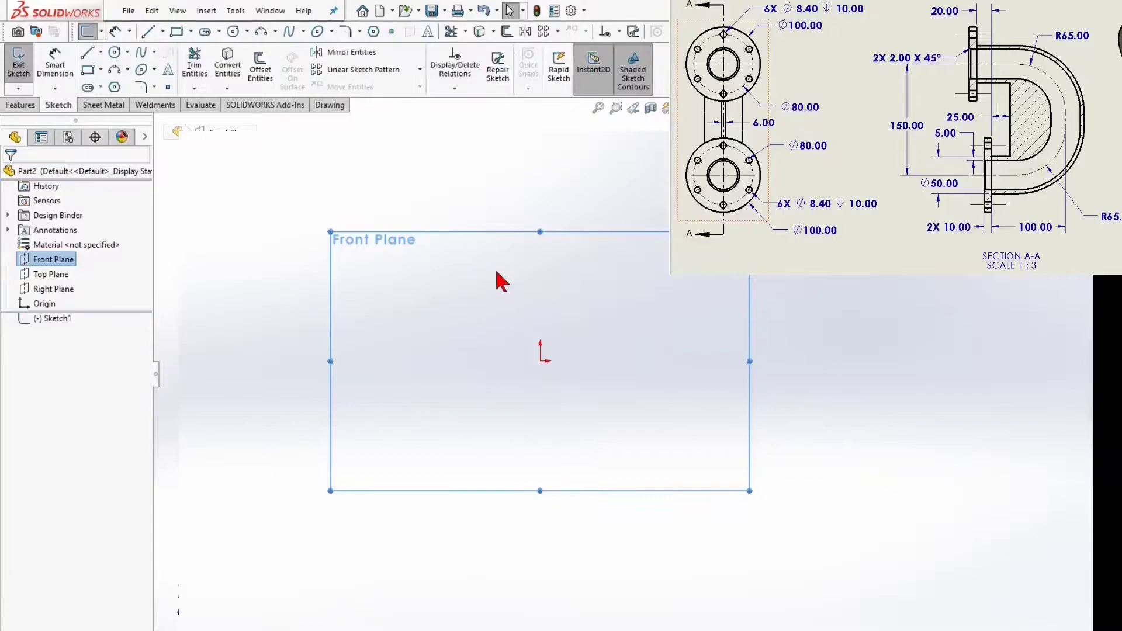
{"action": "right_click", "coordinate": [506, 385]}
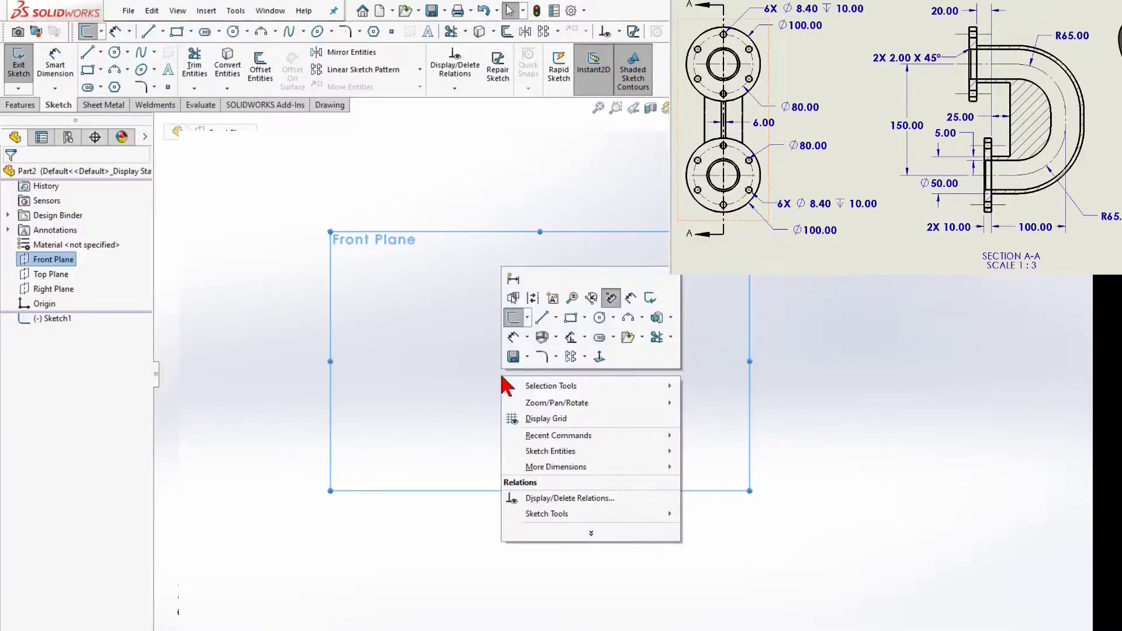
{"action": "left_click", "coordinate": [584, 318]}
{"action": "left_click", "coordinate": [608, 338]}
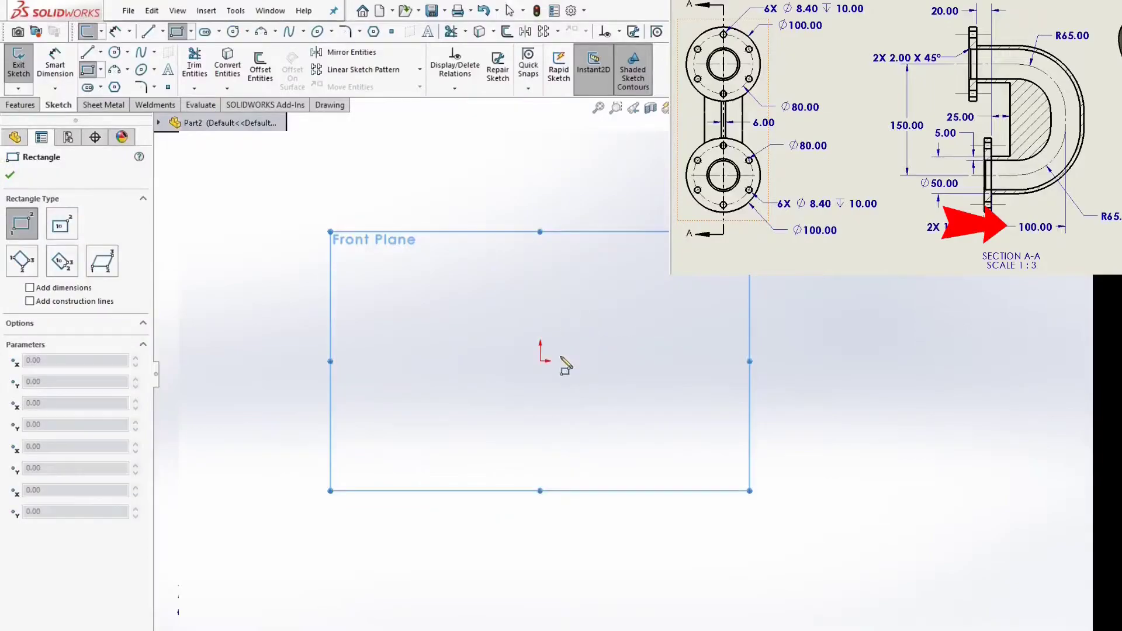
{"action": "left_click", "coordinate": [540, 361]}
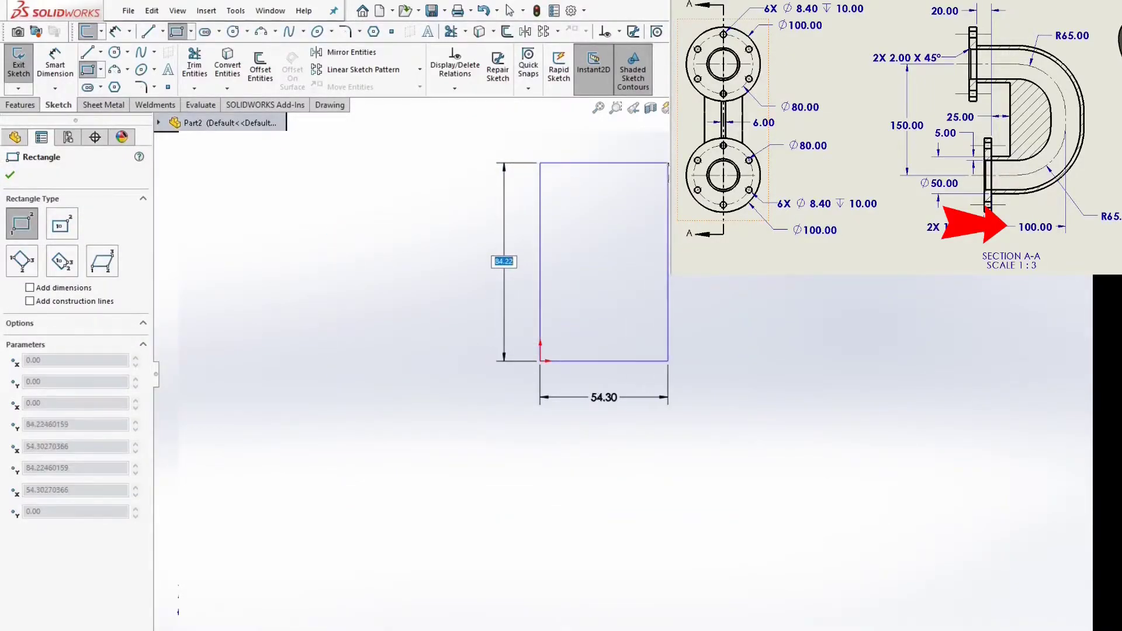
{"action": "left_click", "coordinate": [670, 165]}
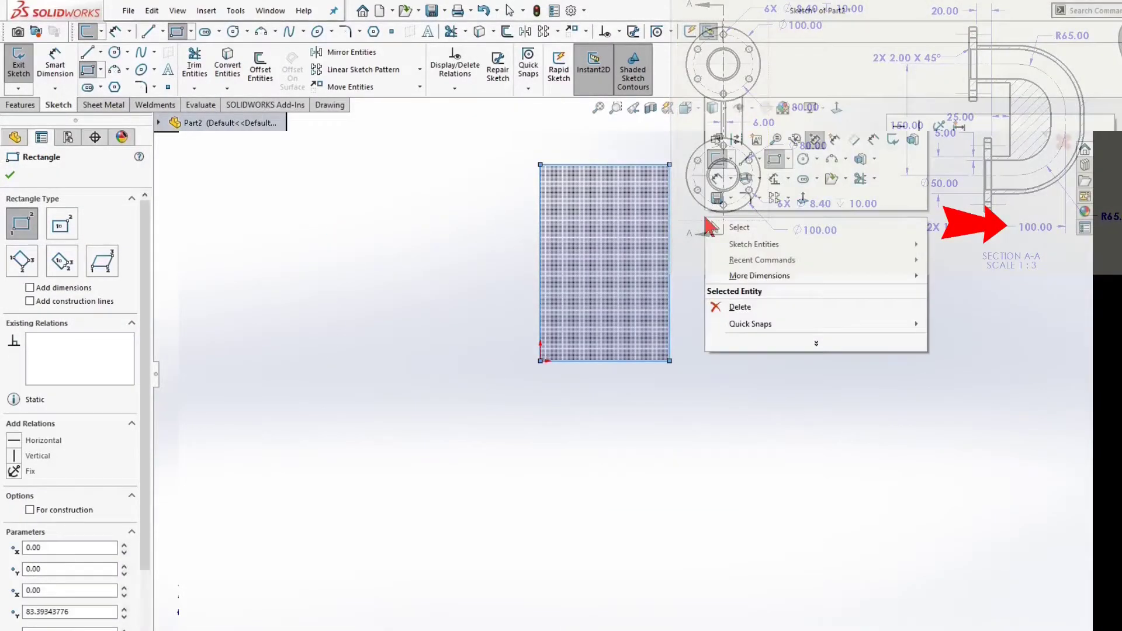
Step: Dimension the rectangle 100 mm wide and 150 mm tall
{"action": "right_click", "coordinate": [706, 218]}
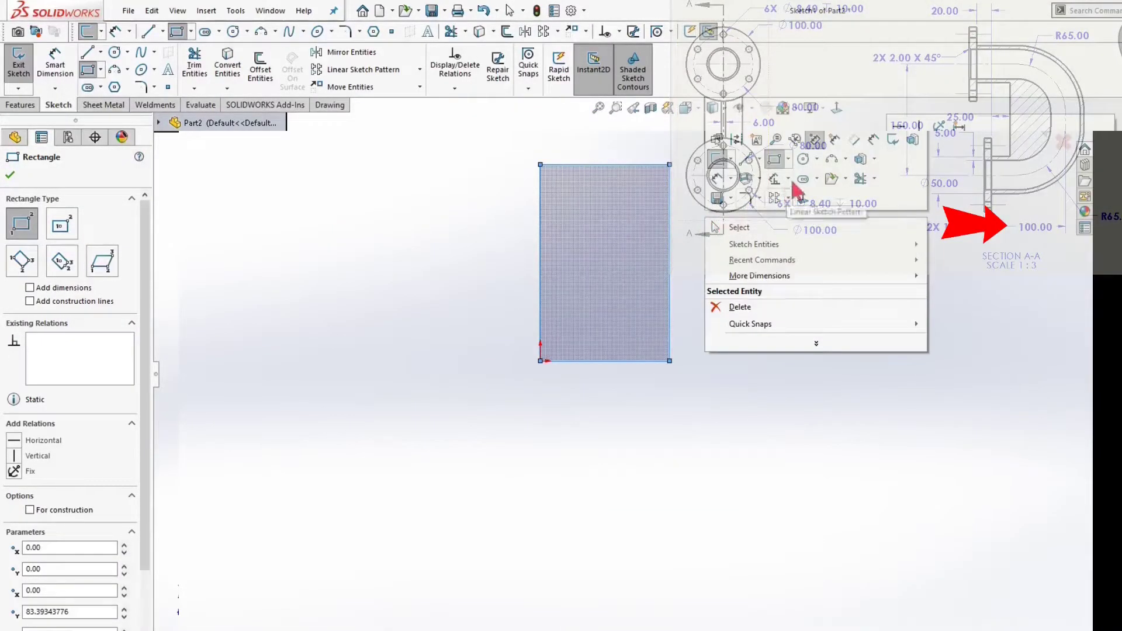
{"action": "left_click", "coordinate": [870, 142]}
{"action": "left_click", "coordinate": [604, 361]}
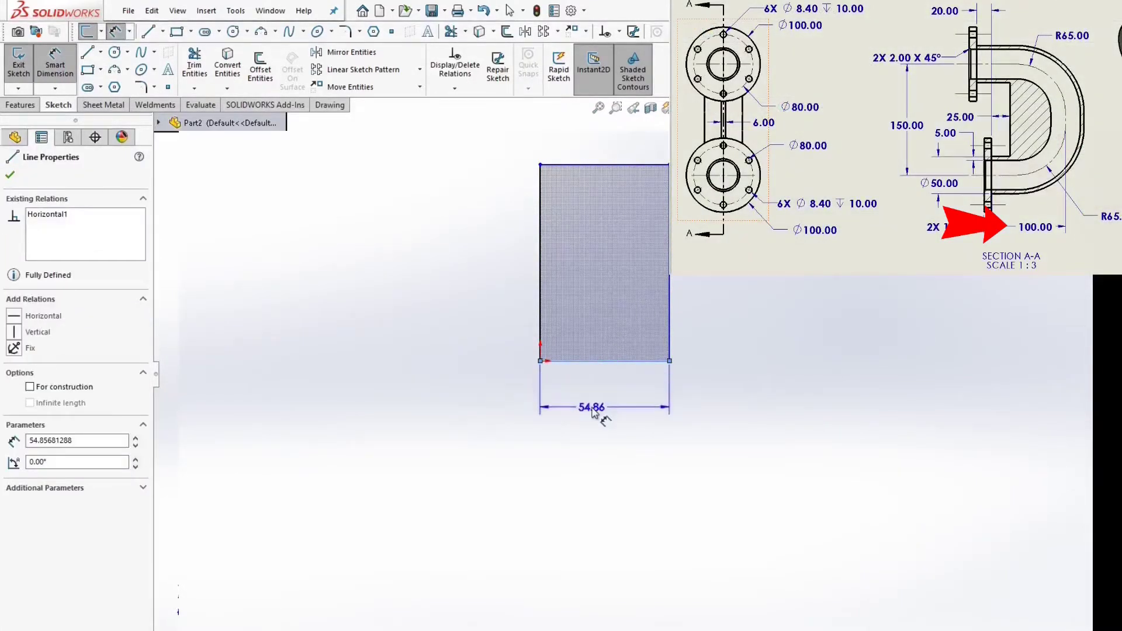
{"action": "left_click", "coordinate": [592, 412]}
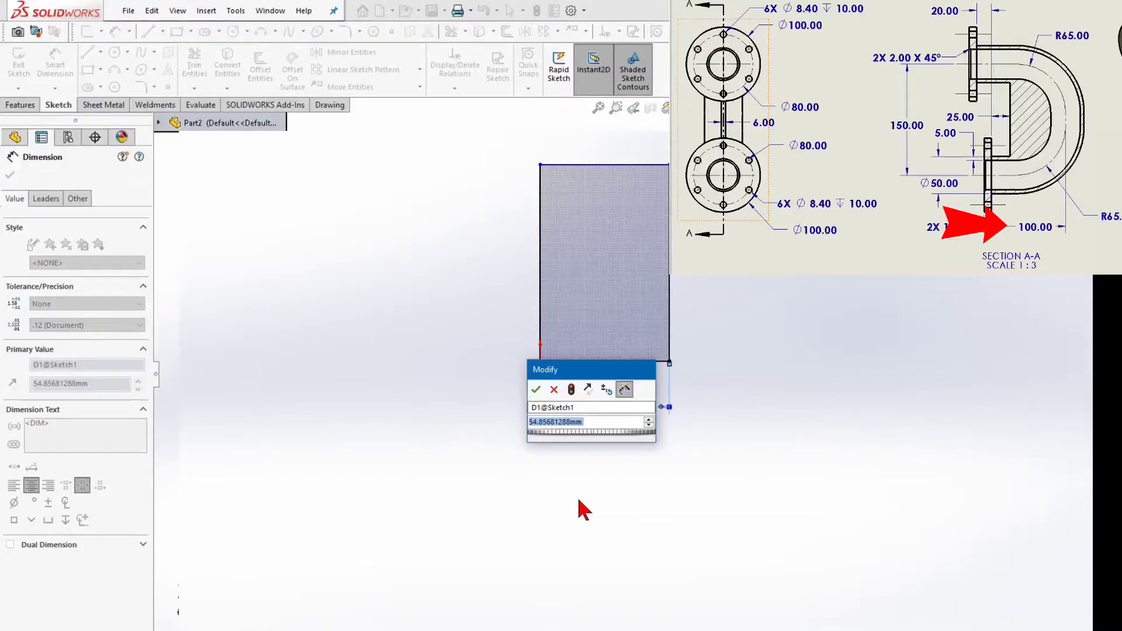
{"action": "type", "text": "100"}
{"action": "key", "text": "Return"}
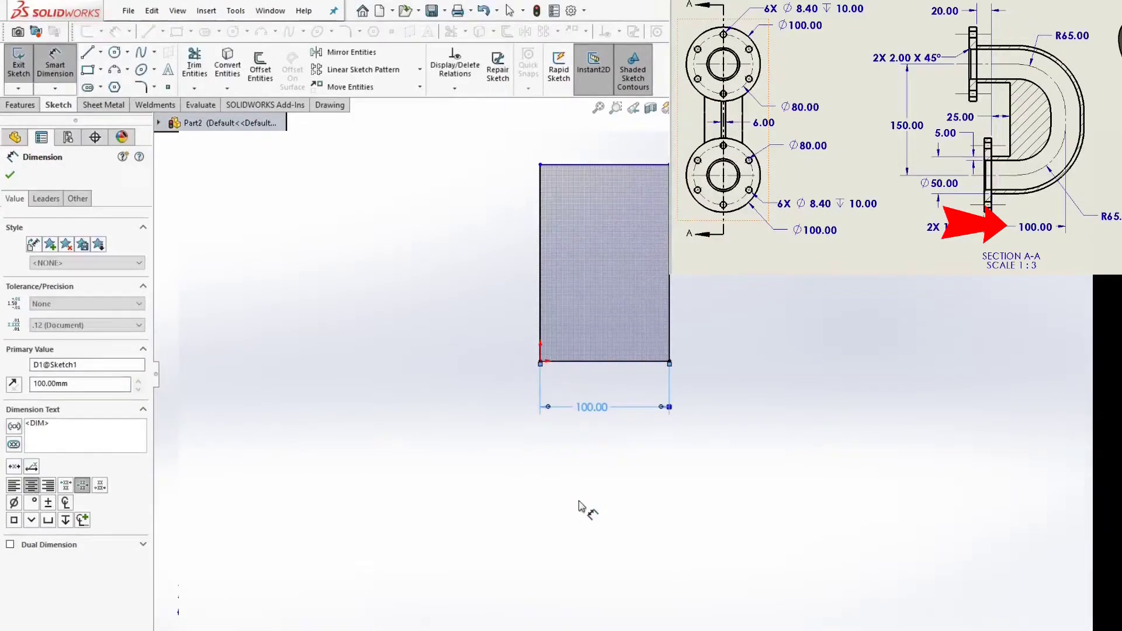
{"action": "left_click", "coordinate": [540, 263]}
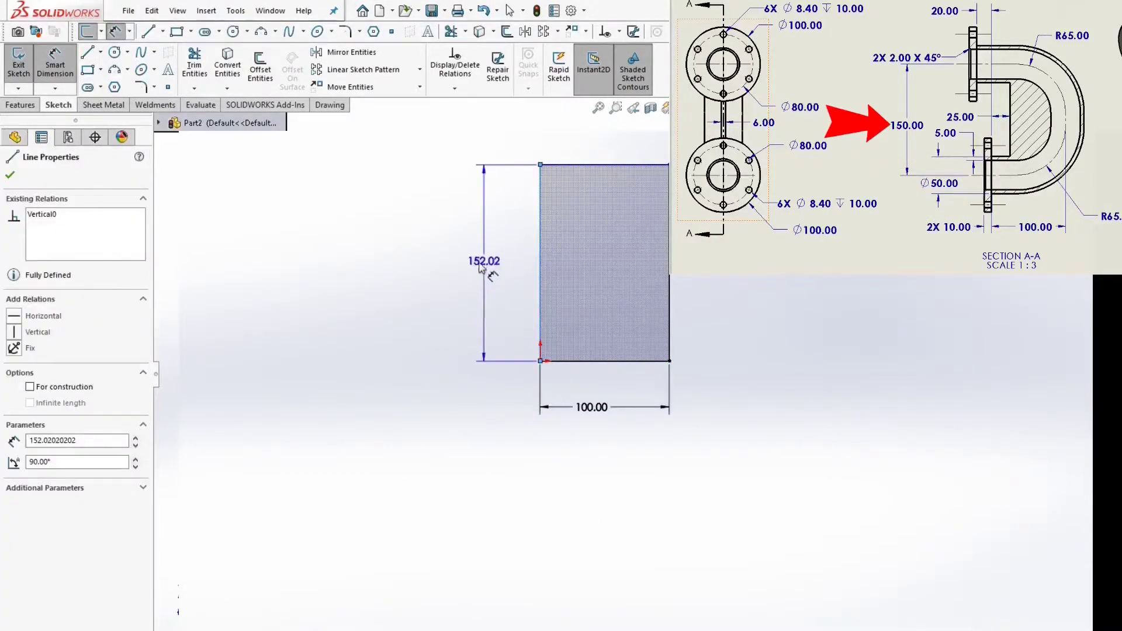
{"action": "left_click", "coordinate": [373, 273]}
{"action": "type", "text": "150"}
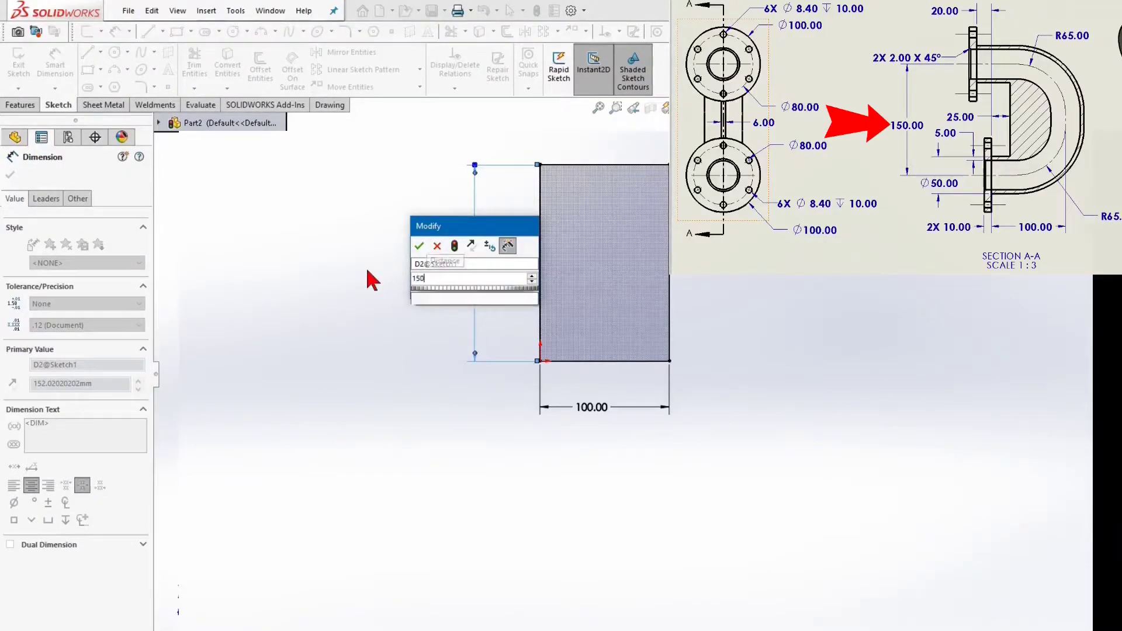
{"action": "key", "text": "Return"}
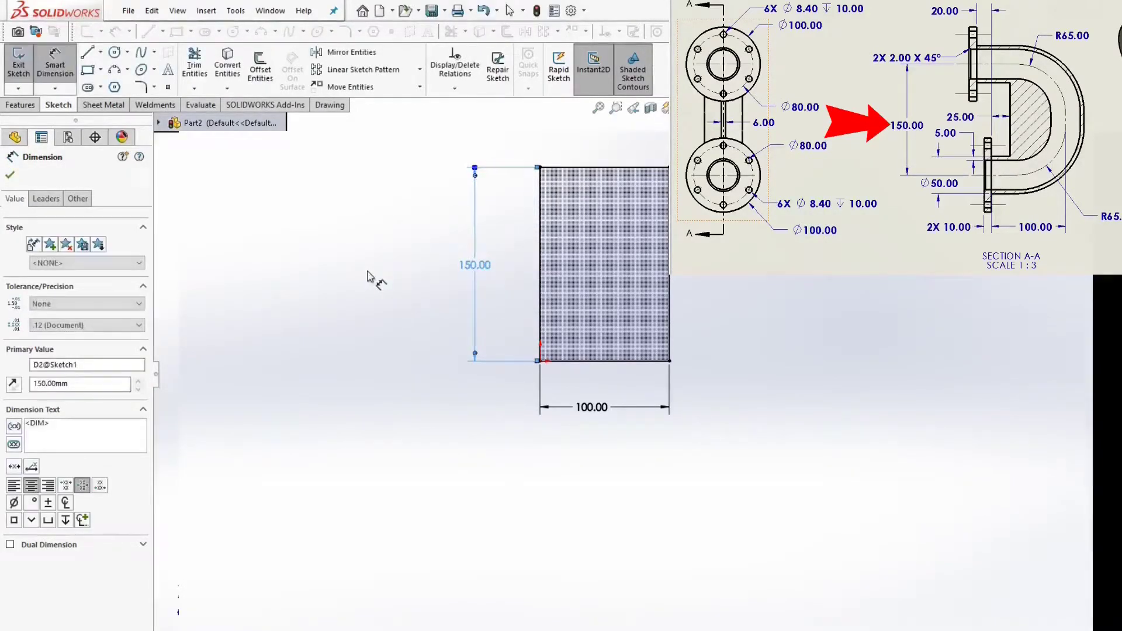
Step: Round the rectangle's top-right and bottom-right corners with R65 sketch fillets
{"action": "right_click", "coordinate": [403, 330]}
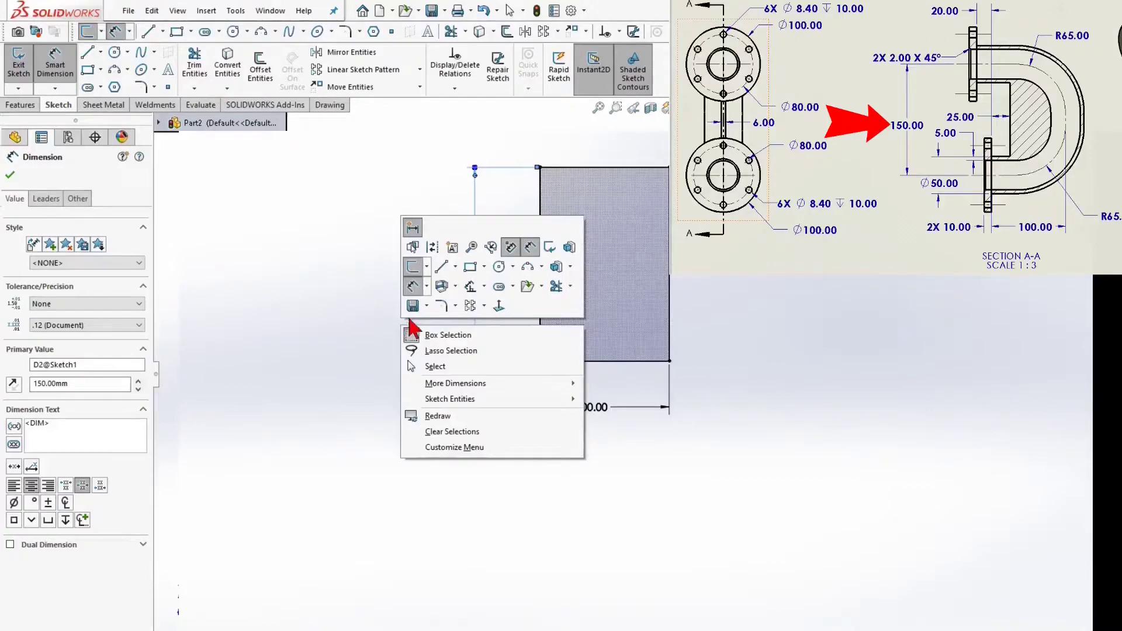
{"action": "left_click", "coordinate": [442, 307]}
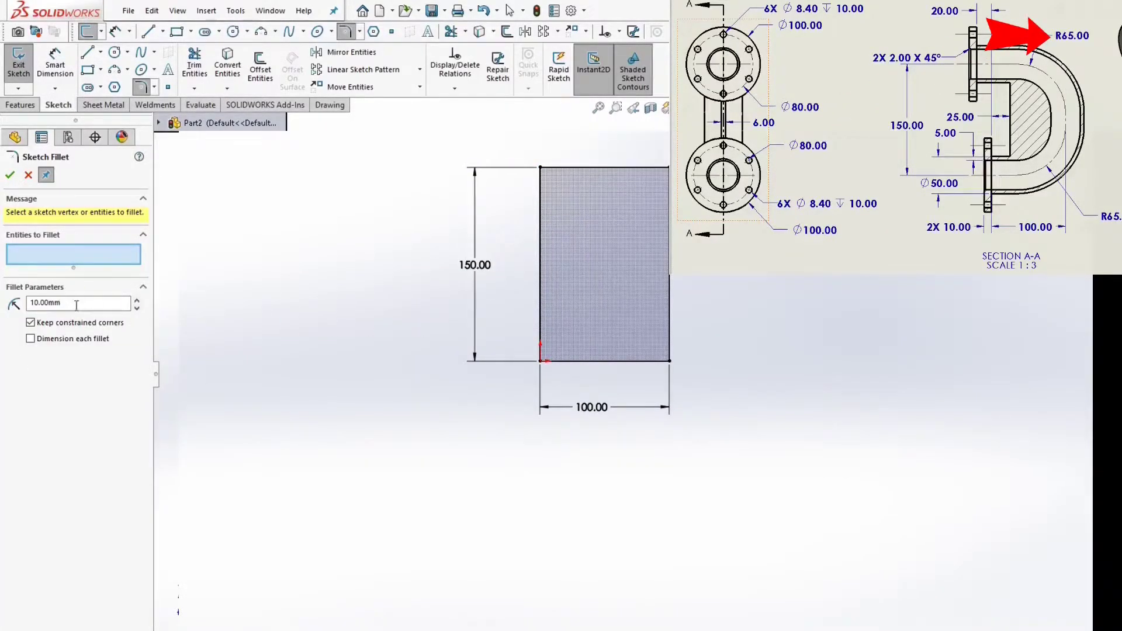
{"action": "left_click_drag", "start_coordinate": [76, 304], "coordinate": [1, 299]}
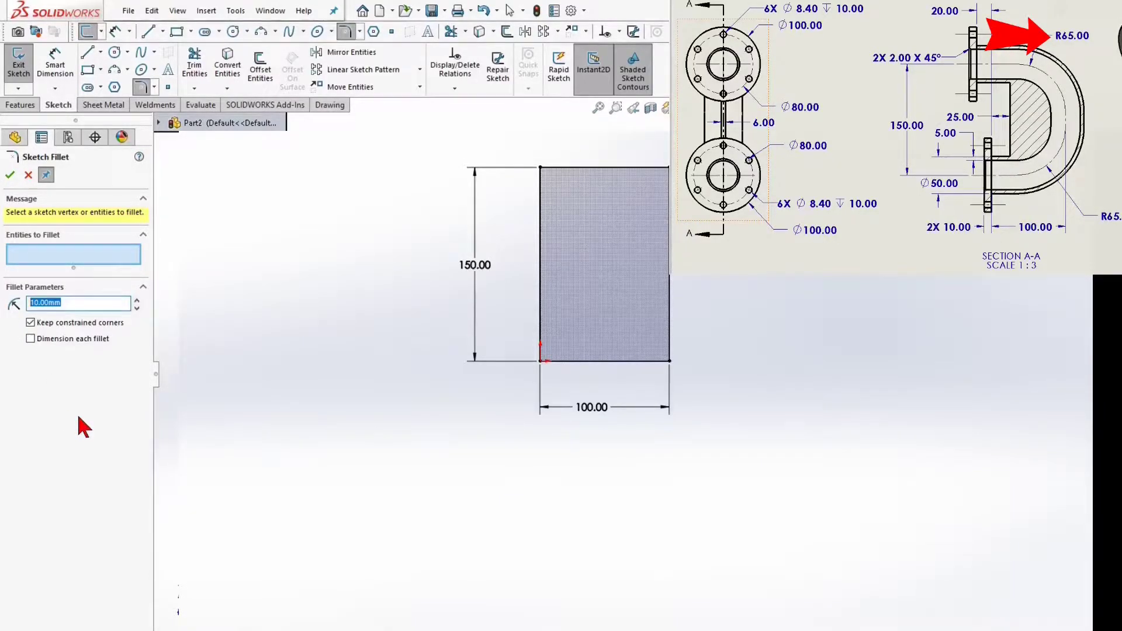
{"action": "type", "text": "65"}
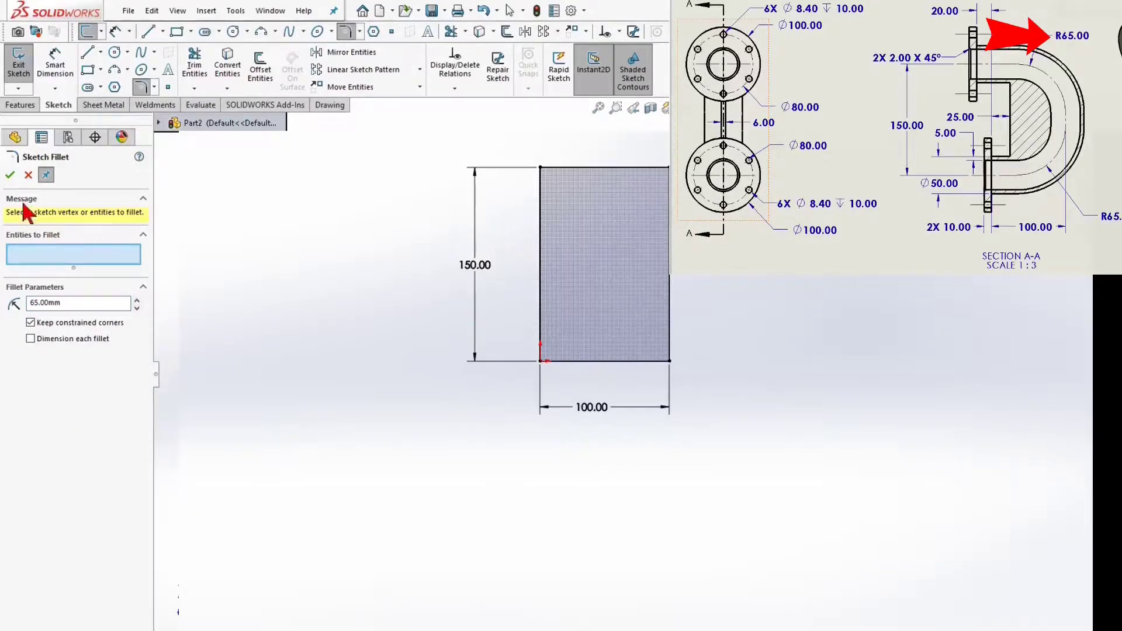
{"action": "left_click", "coordinate": [10, 176]}
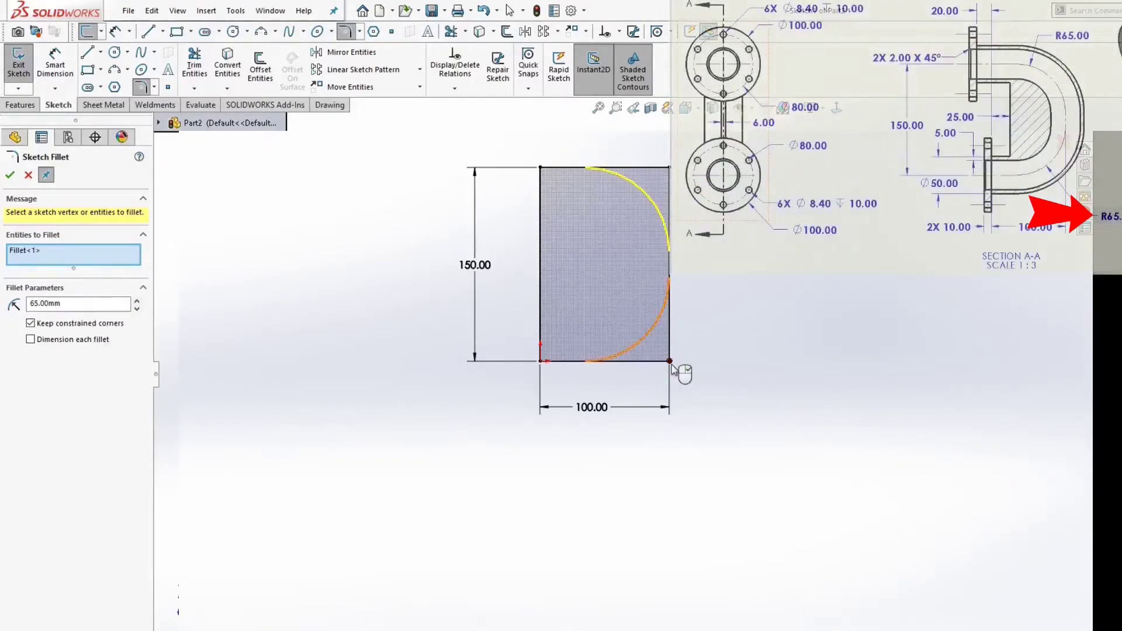
{"action": "left_click", "coordinate": [671, 362]}
{"action": "left_click", "coordinate": [10, 176]}
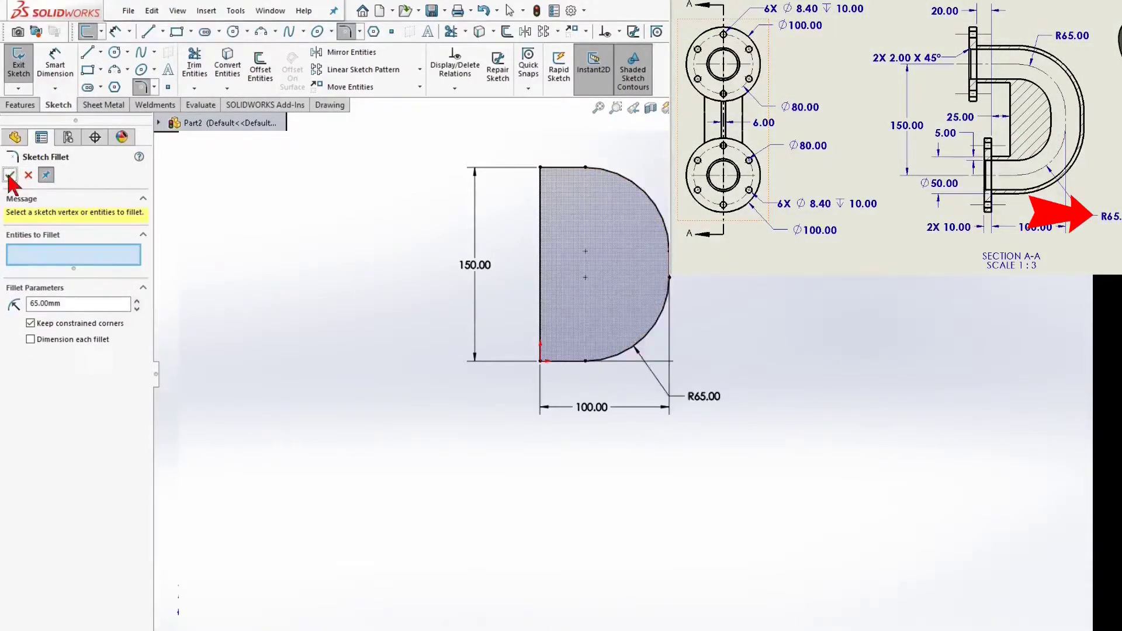
{"action": "scroll", "coordinate": [819, 187], "scroll_direction": "down", "scroll_amount": 3}
{"action": "scroll", "coordinate": [508, 363], "scroll_direction": "up", "scroll_amount": 1}
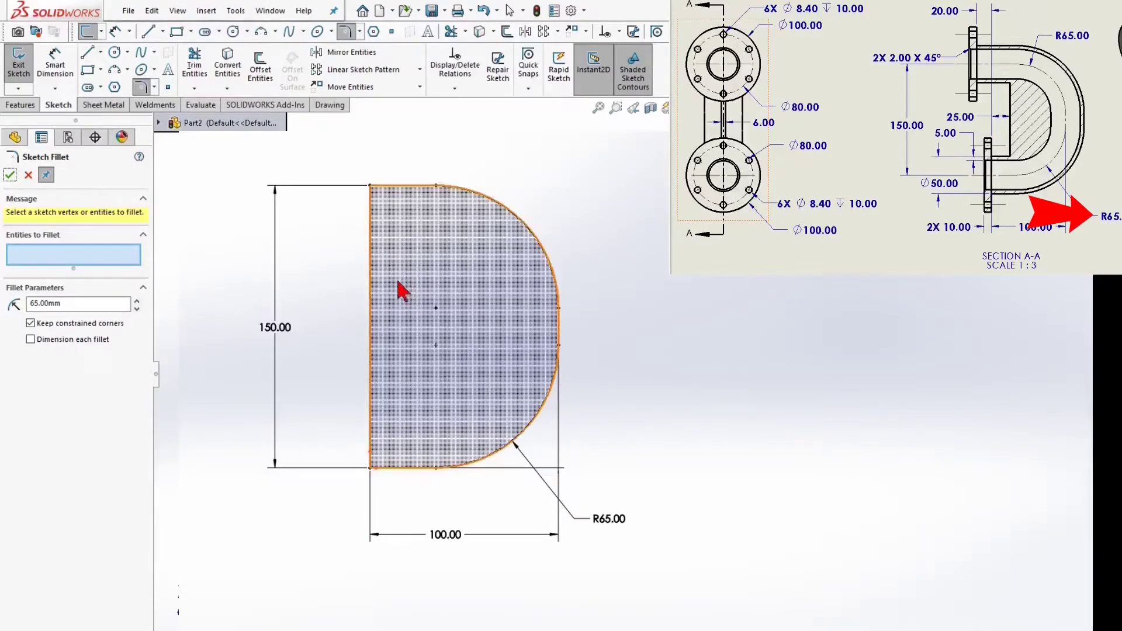
{"action": "left_click", "coordinate": [11, 176]}
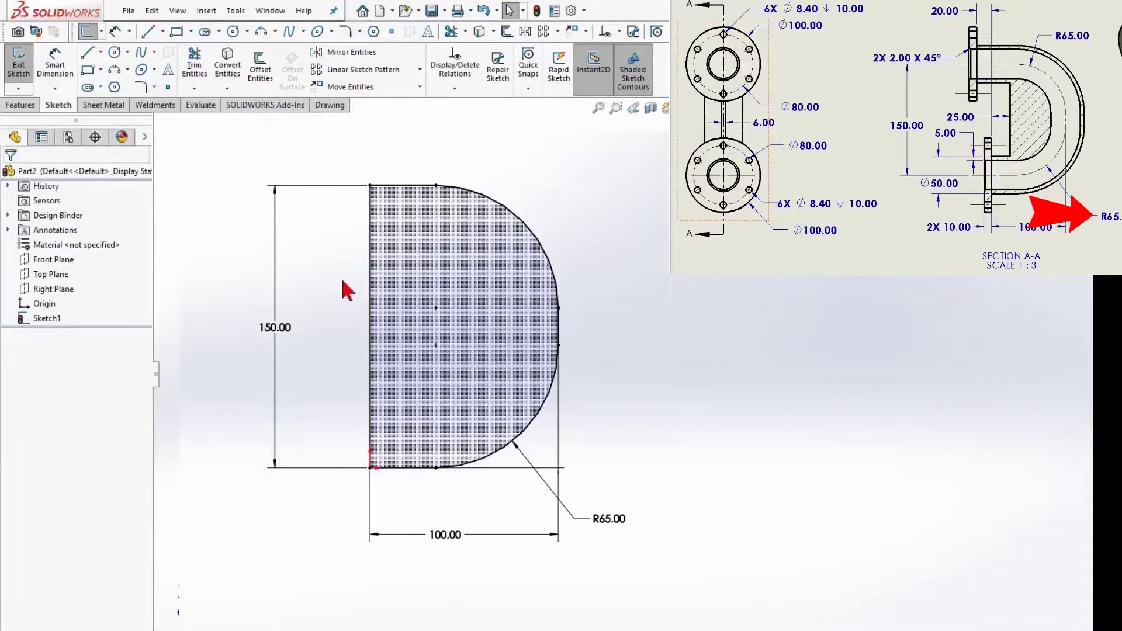
Step: Convert the rectangle's left vertical edge into a construction centerline
{"action": "left_click", "coordinate": [369, 262]}
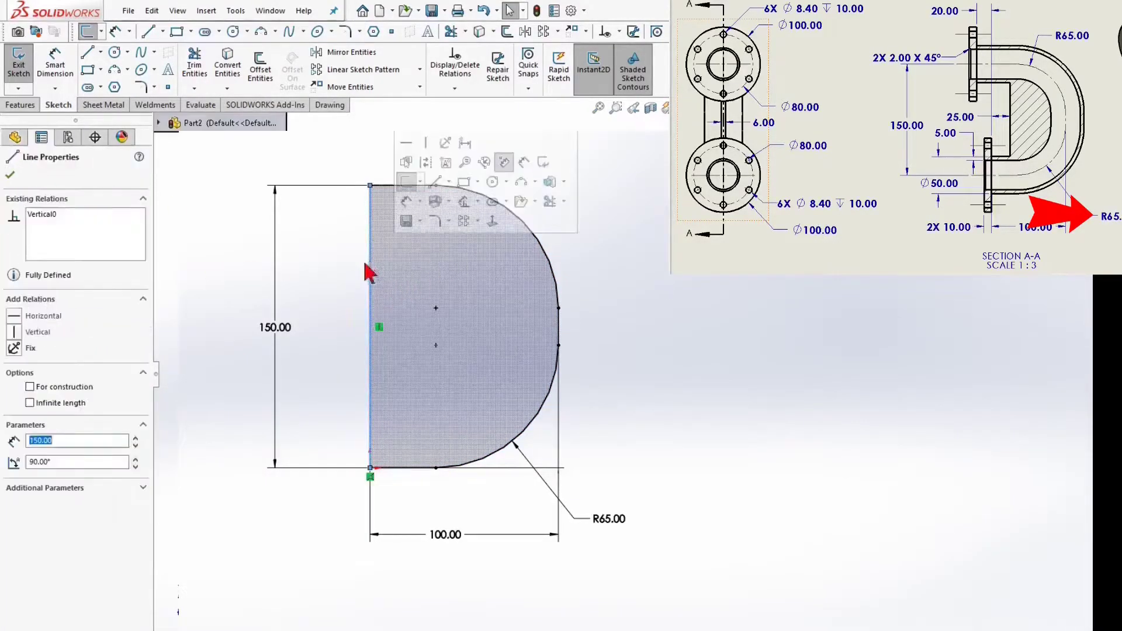
{"action": "left_click", "coordinate": [29, 387]}
{"action": "left_click", "coordinate": [9, 174]}
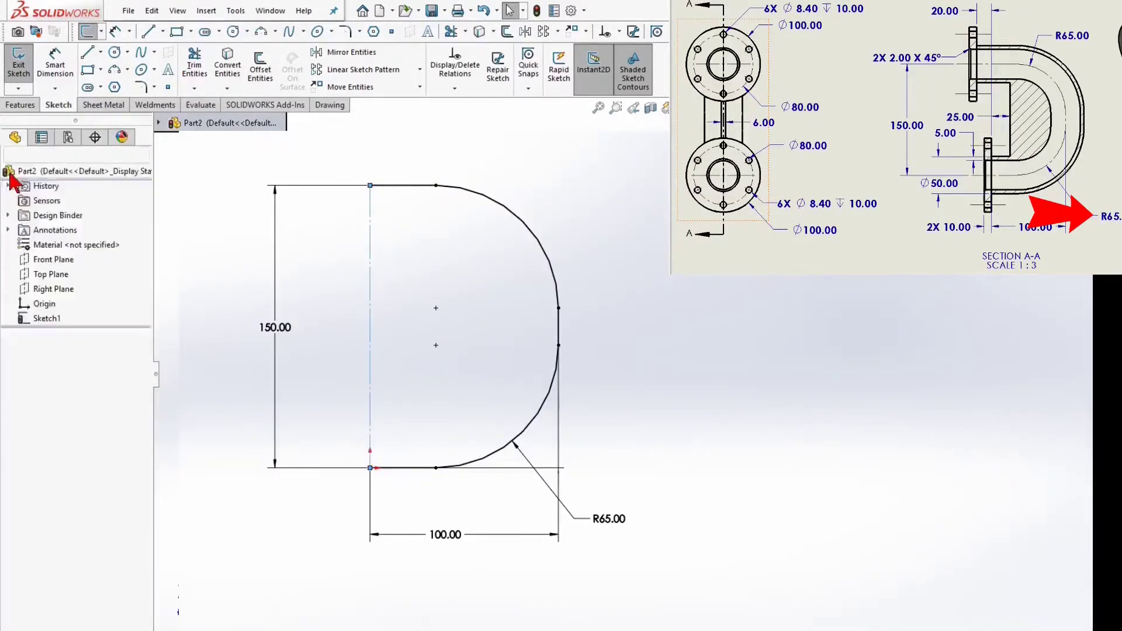
Step: Exit the D-shaped sketch and draw a circle at the origin on the Right Plane
{"action": "left_click", "coordinate": [18, 64]}
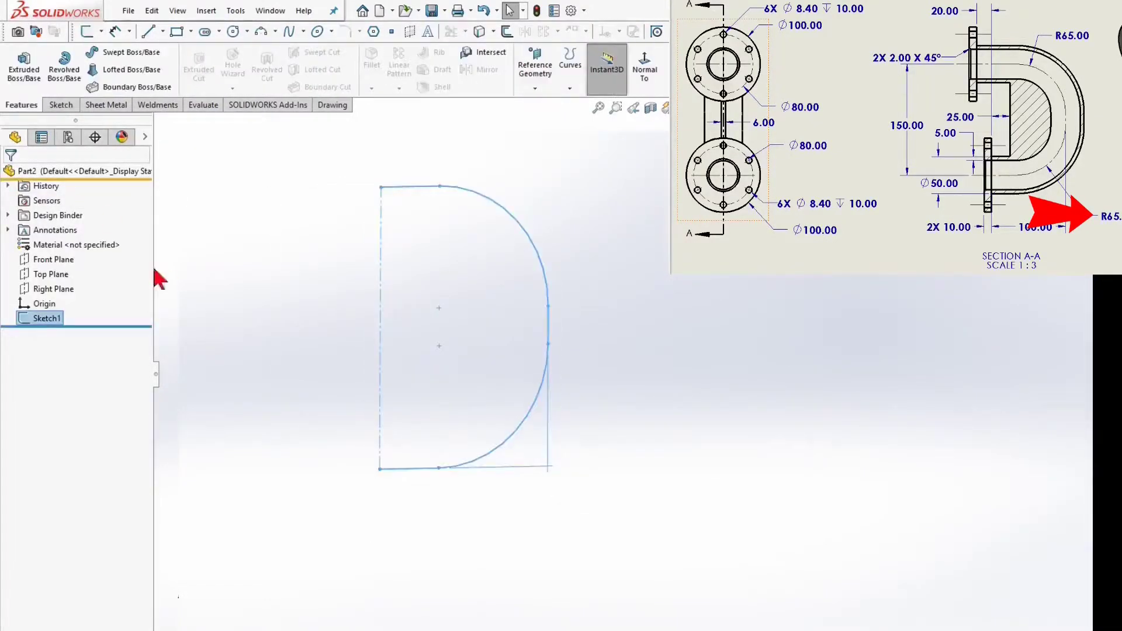
{"action": "left_click", "coordinate": [50, 291]}
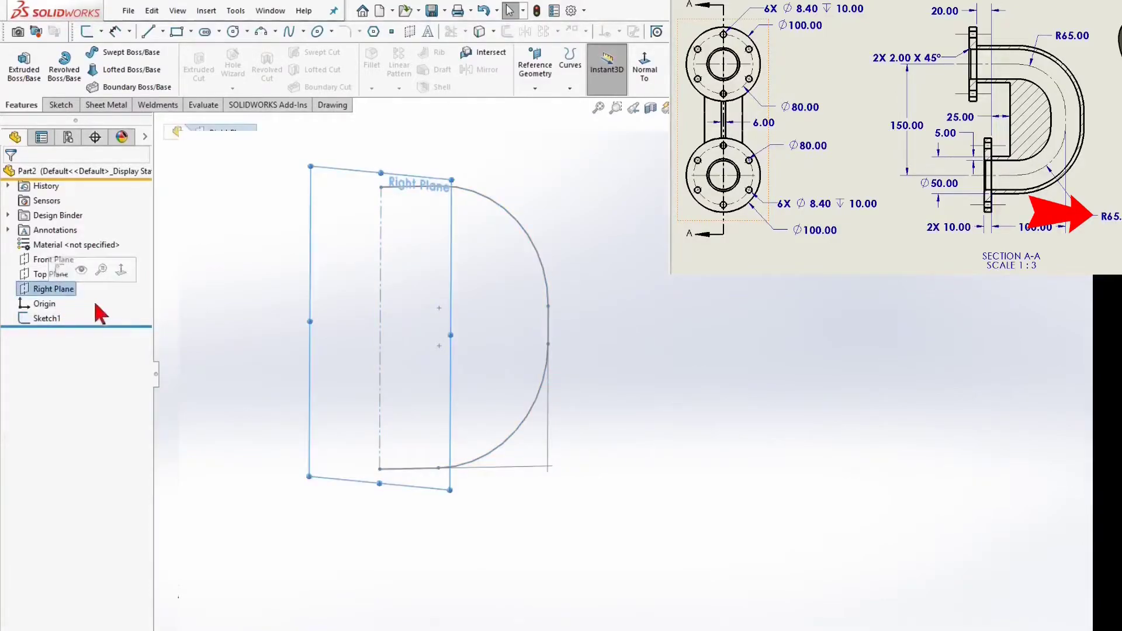
{"action": "right_click", "coordinate": [240, 449]}
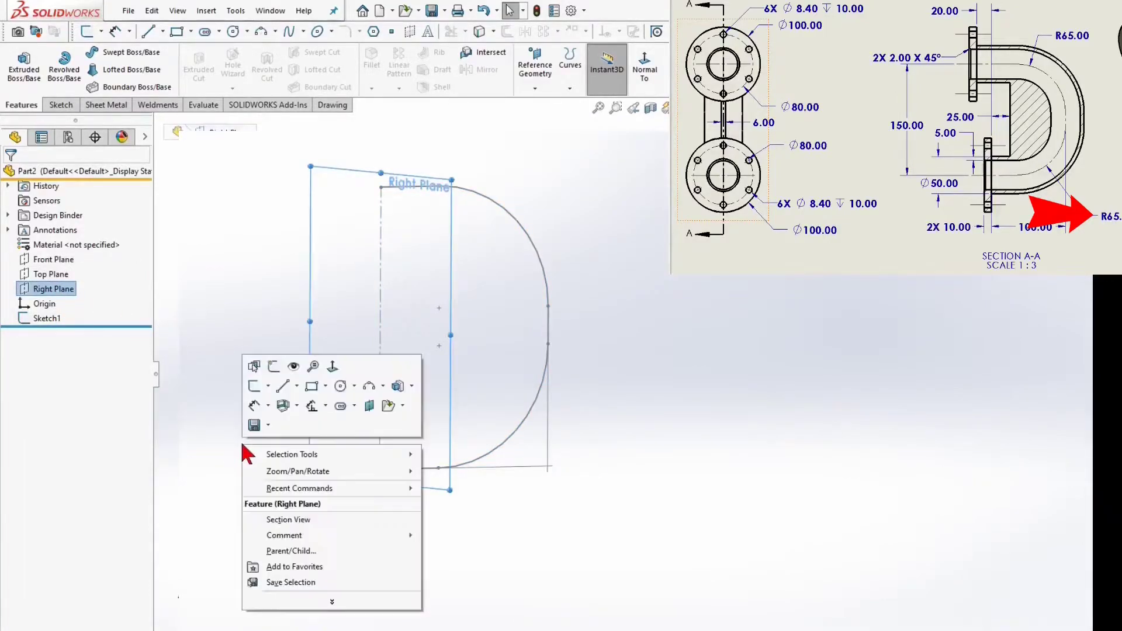
{"action": "left_click", "coordinate": [254, 386]}
{"action": "right_click", "coordinate": [258, 387]}
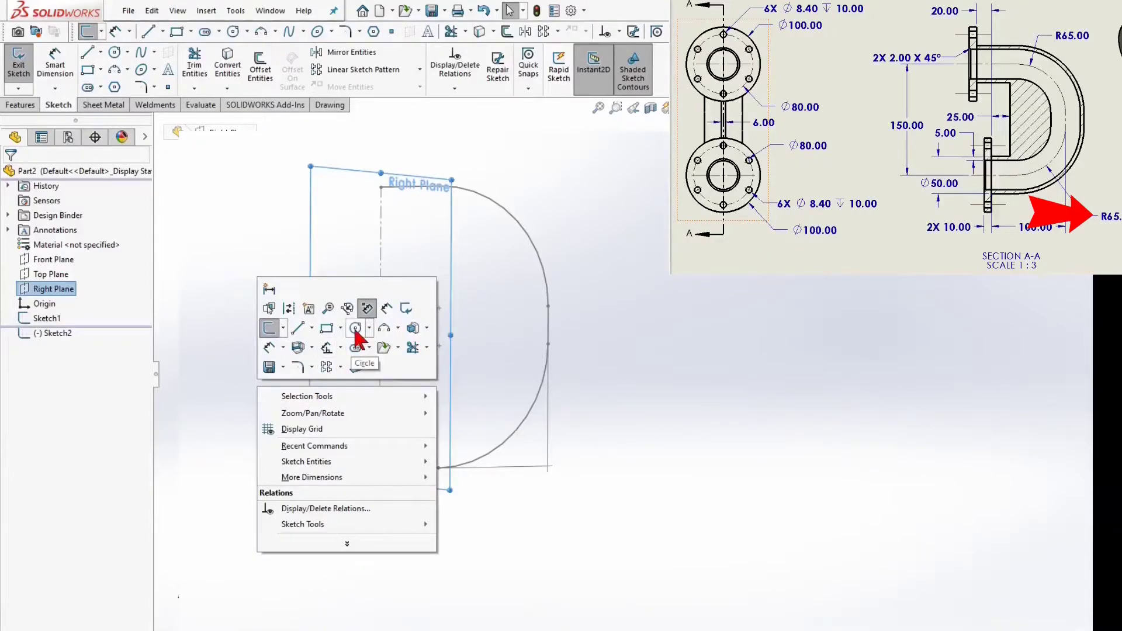
{"action": "left_click", "coordinate": [355, 327]}
{"action": "left_click", "coordinate": [380, 469]}
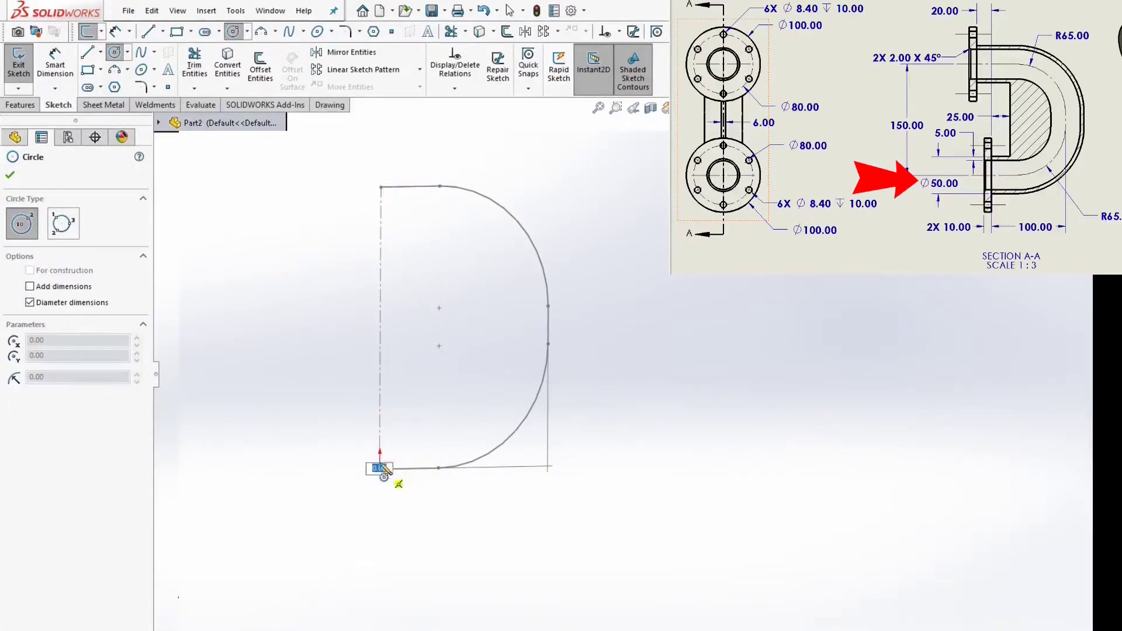
{"action": "left_click", "coordinate": [343, 417]}
Step: Dimension the circle to 50 mm diameter and exit the sketch
{"action": "right_click", "coordinate": [344, 416]}
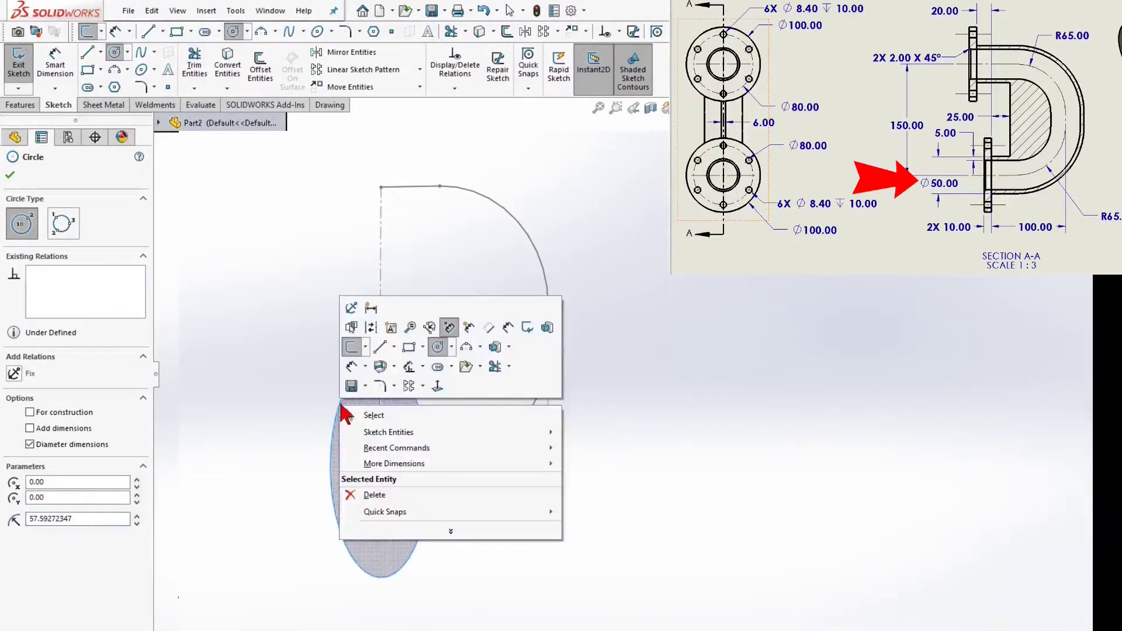
{"action": "left_click", "coordinate": [497, 357]}
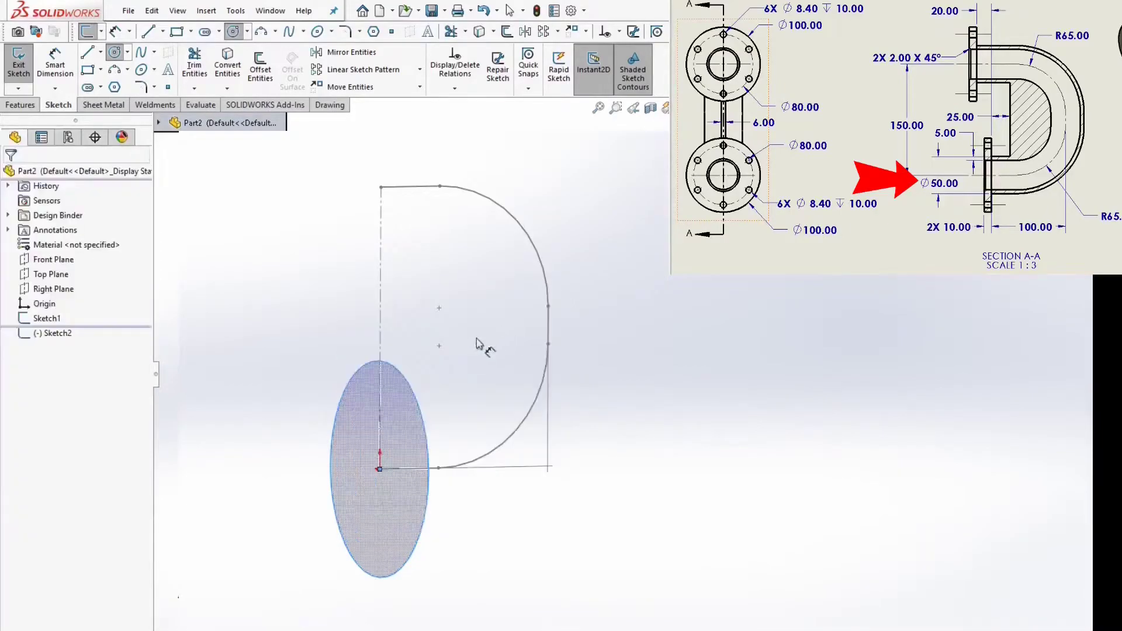
{"action": "left_click", "coordinate": [408, 385]}
{"action": "left_click", "coordinate": [460, 397]}
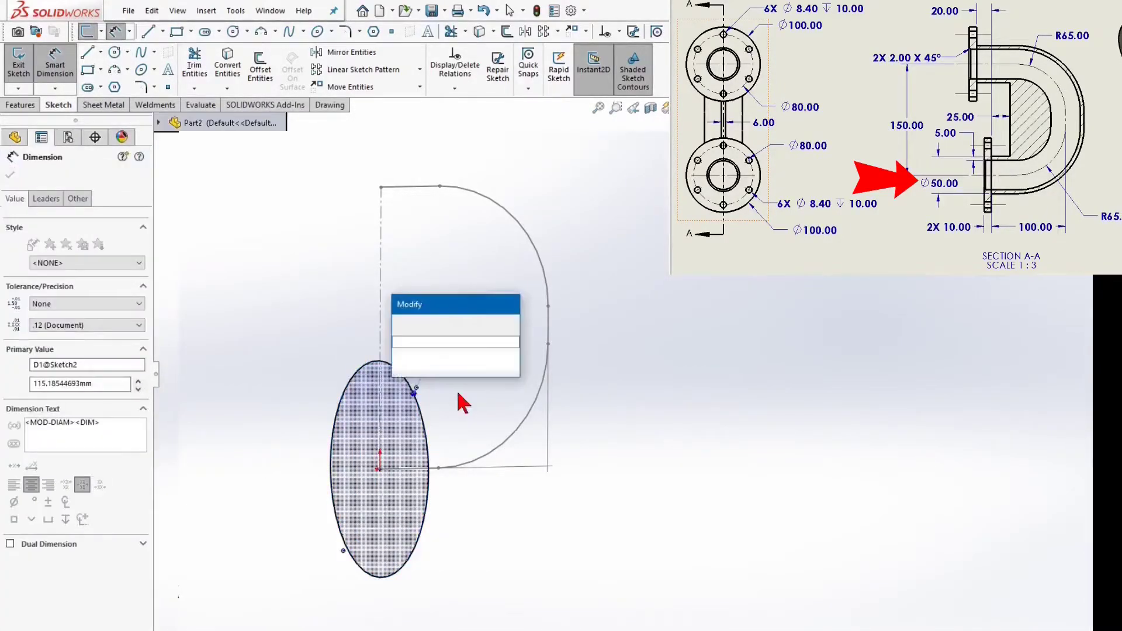
{"action": "type", "text": "50"}
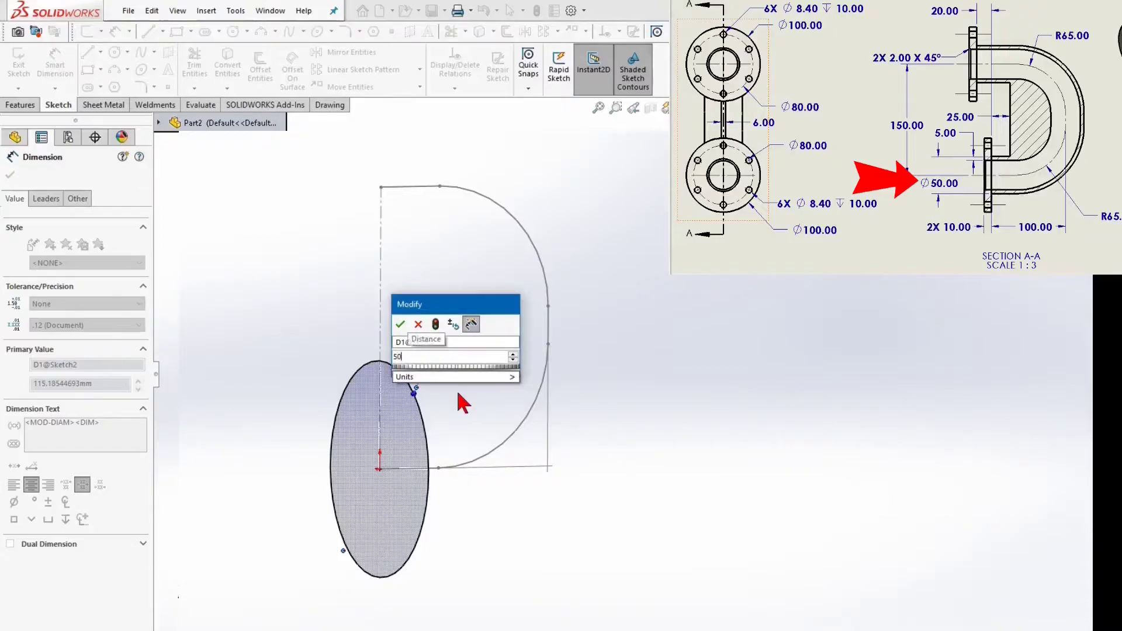
{"action": "left_click", "coordinate": [401, 324]}
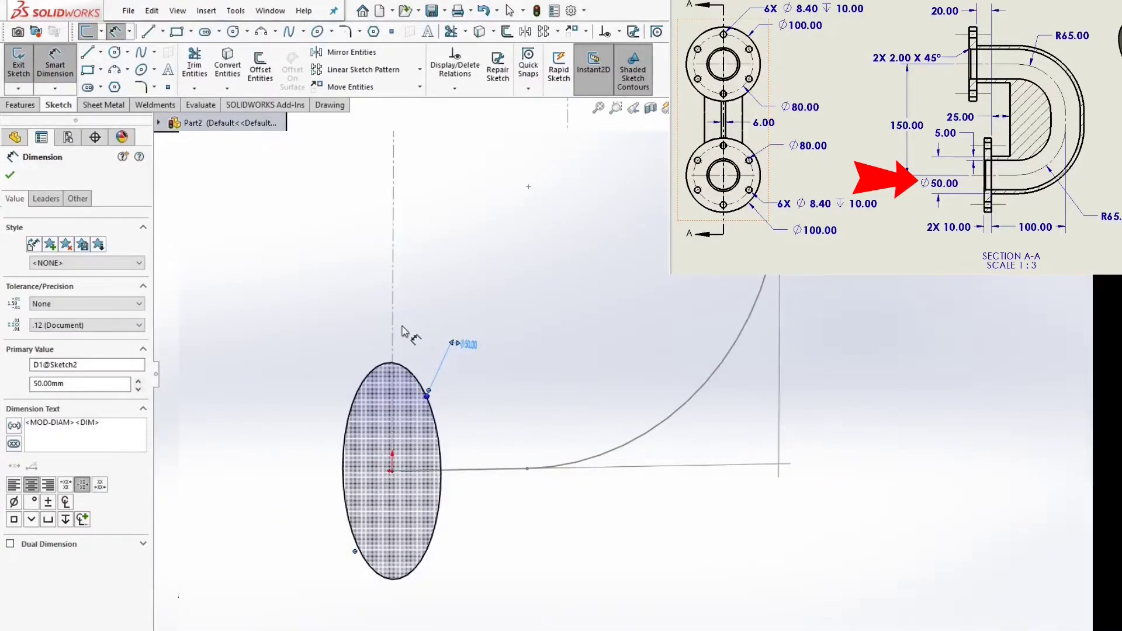
{"action": "scroll", "coordinate": [649, 352], "scroll_direction": "up", "scroll_amount": 5}
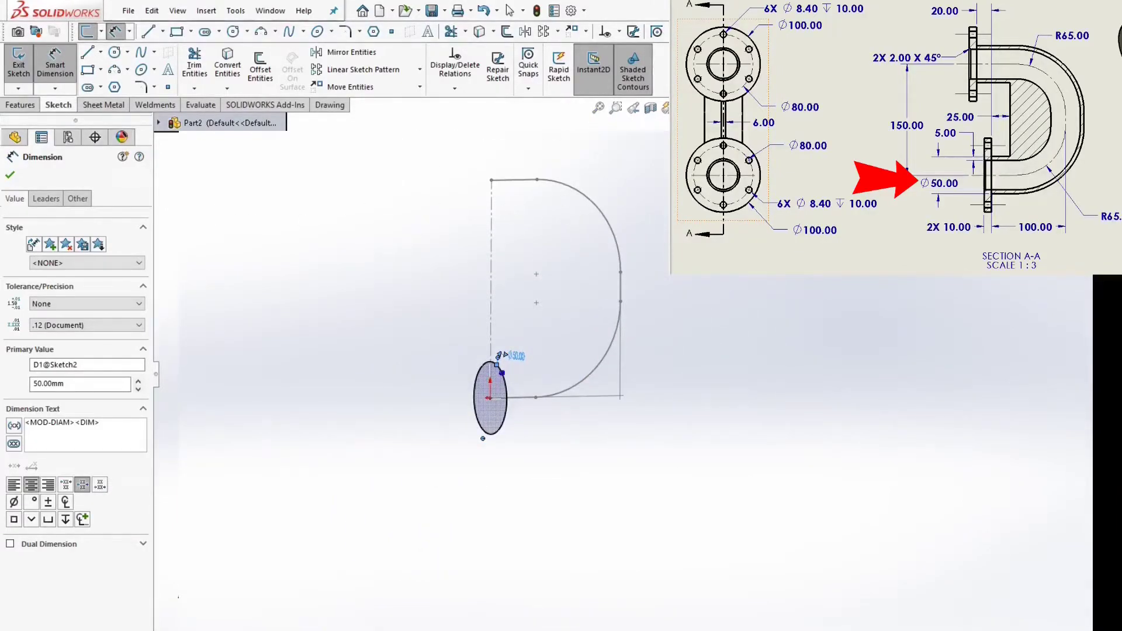
{"action": "left_click", "coordinate": [19, 69]}
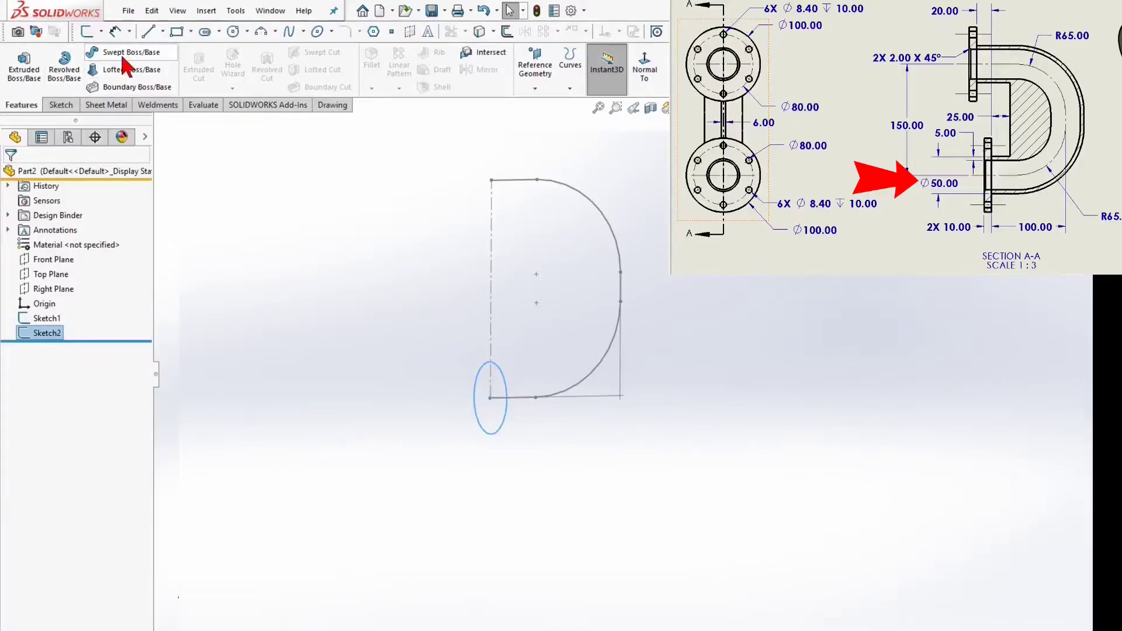
Step: Sweep the Sketch2 circle along the Sketch1 path as a thin feature with a reversed 5 mm wall
{"action": "left_click", "coordinate": [124, 55]}
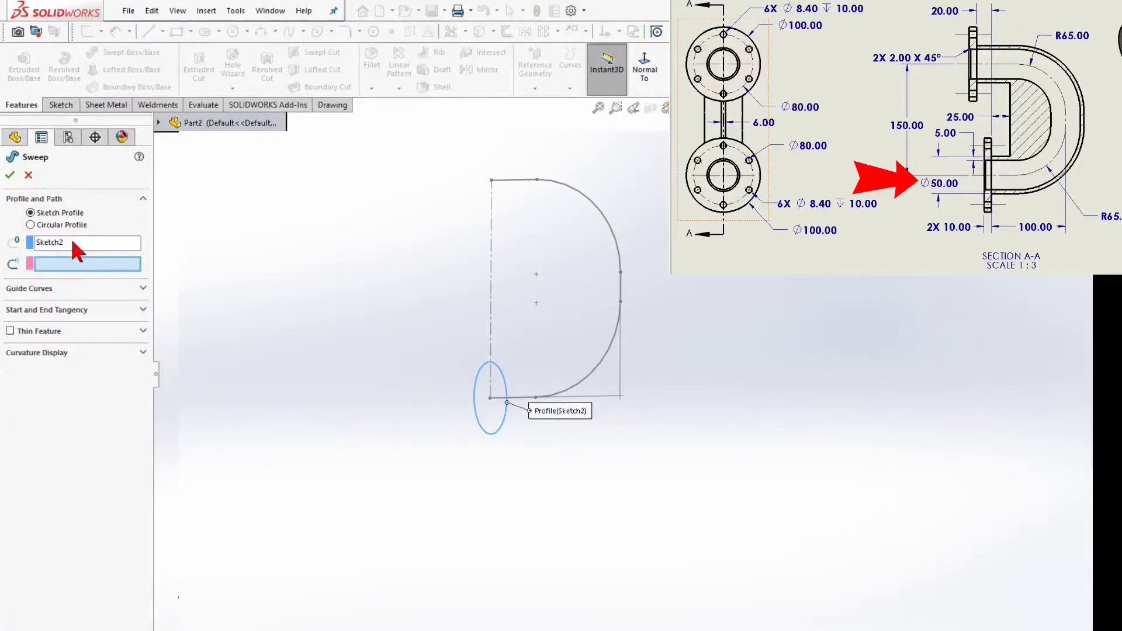
{"action": "left_click", "coordinate": [606, 219]}
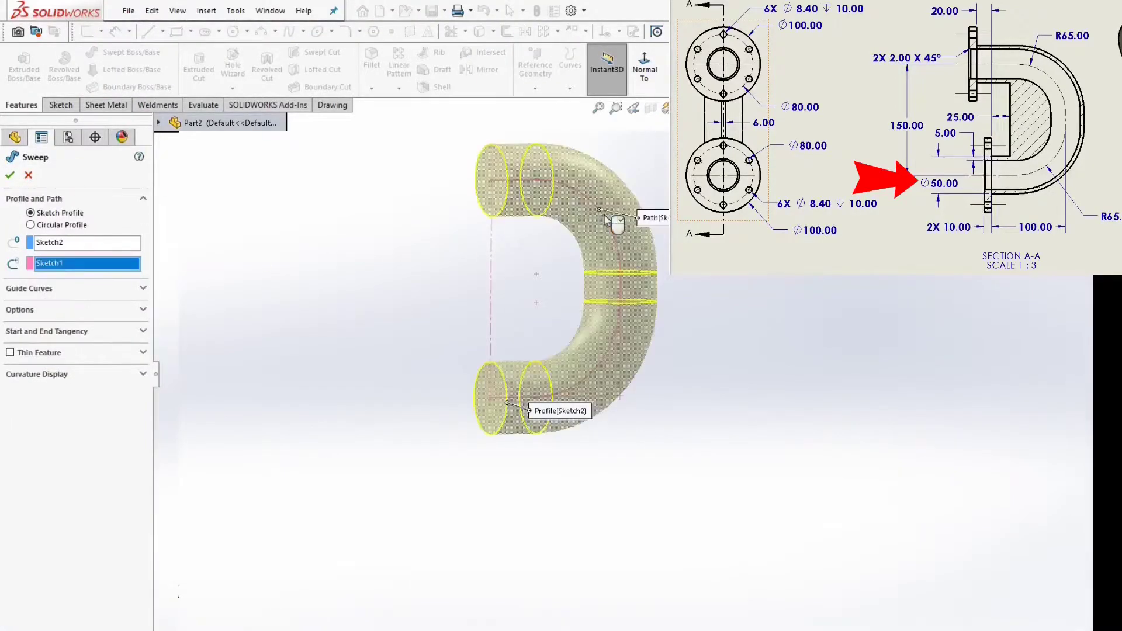
{"action": "left_click", "coordinate": [10, 353]}
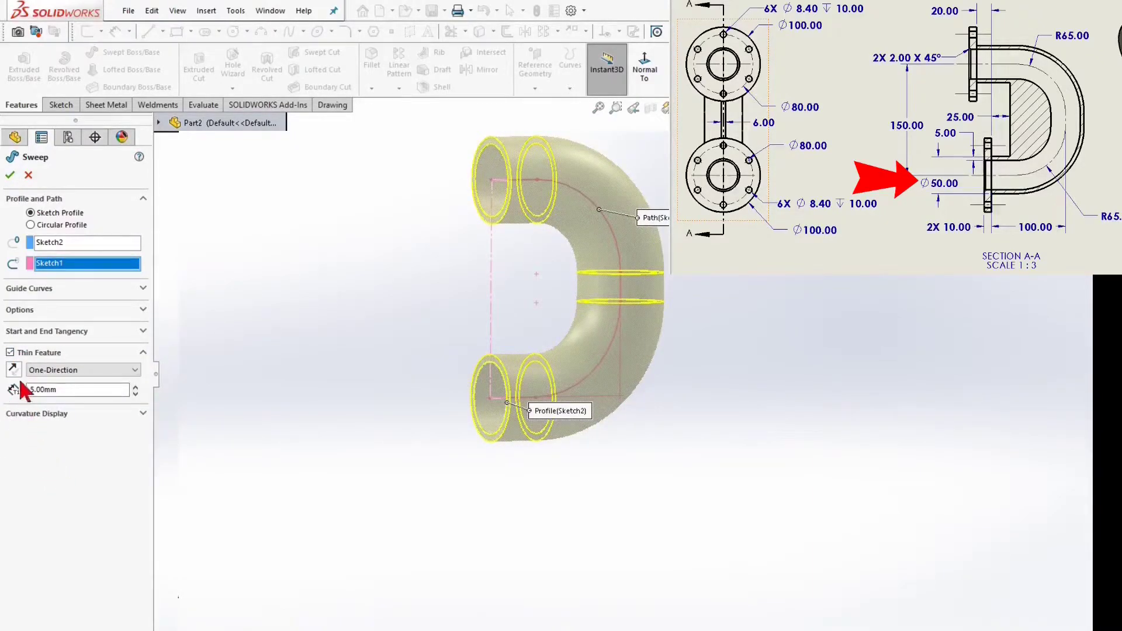
{"action": "left_click", "coordinate": [12, 370]}
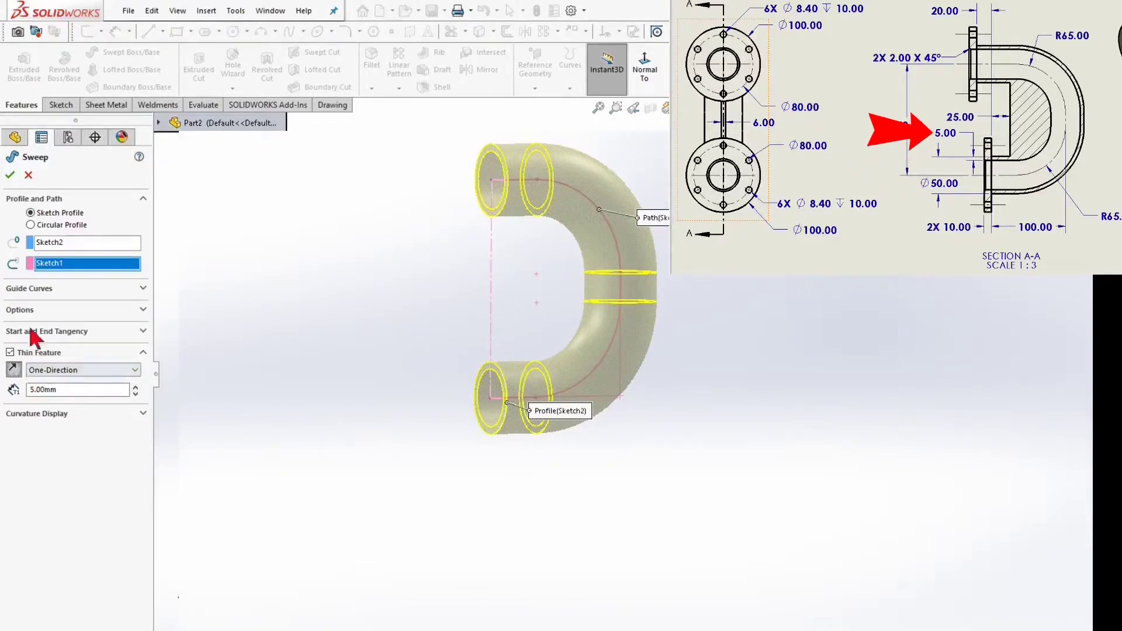
{"action": "left_click", "coordinate": [10, 176]}
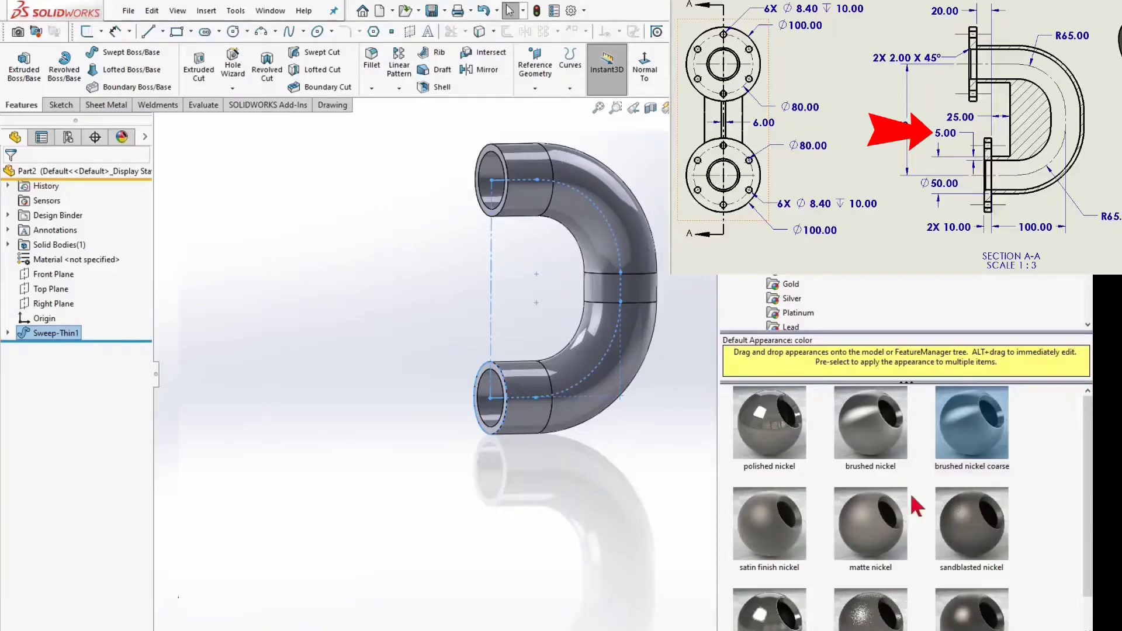
Step: Apply a nickel appearance to the whole part and orbit to show both pipe ends
{"action": "left_click_drag", "start_coordinate": [977, 422], "coordinate": [585, 264]}
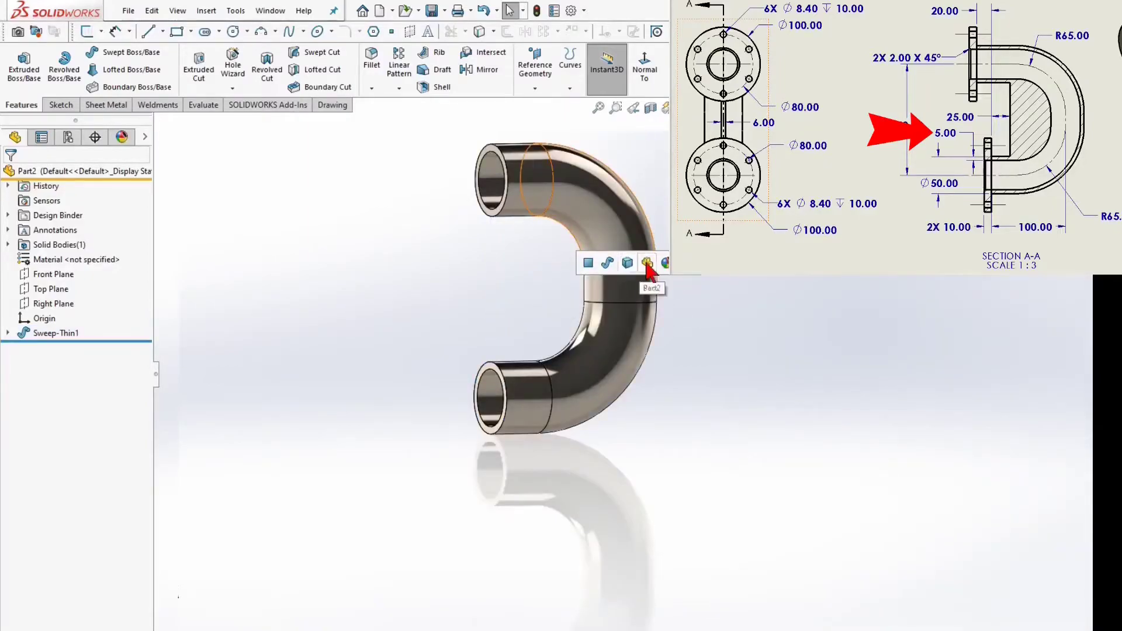
{"action": "left_click", "coordinate": [647, 263]}
{"action": "middle_click_drag", "start_coordinate": [630, 285], "coordinate": [719, 246]}
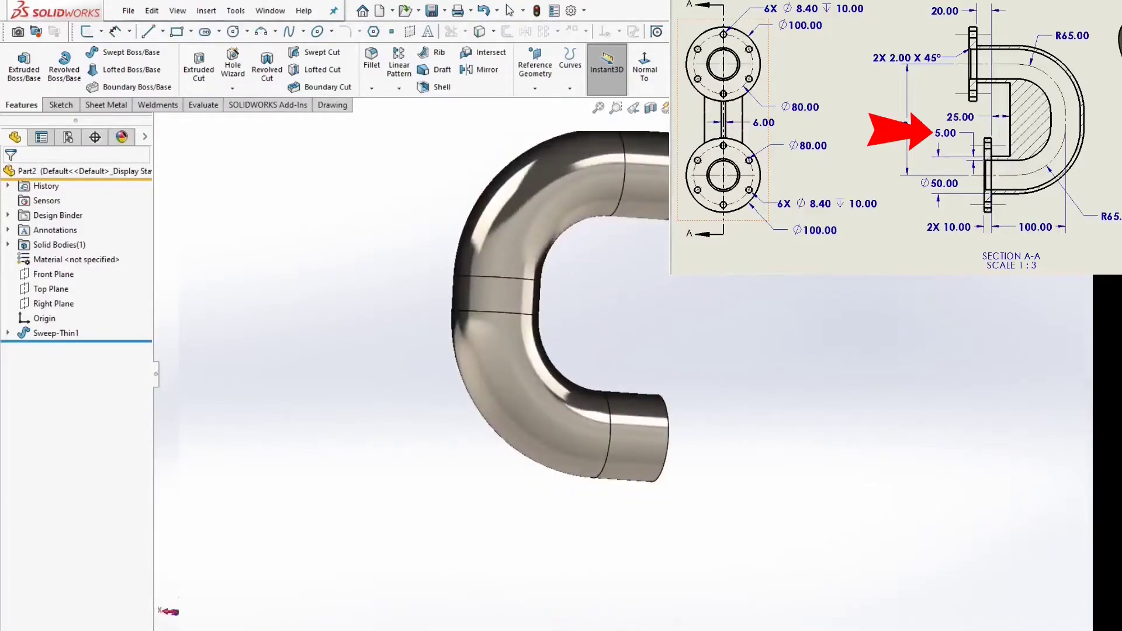
{"action": "middle_click_drag", "start_coordinate": [585, 252], "coordinate": [541, 250]}
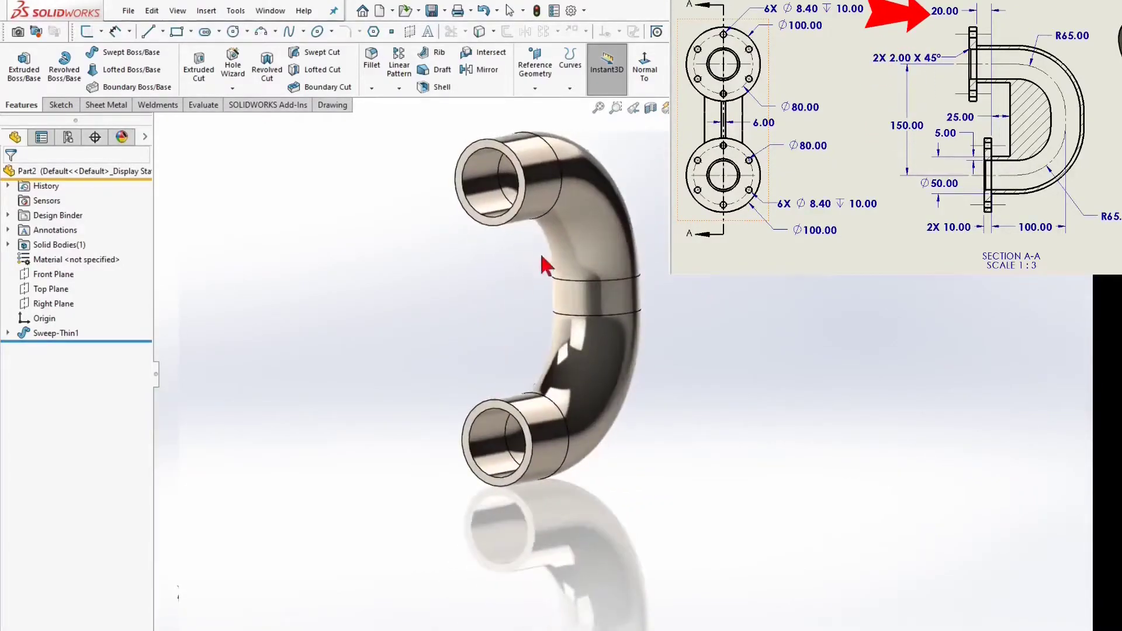
Step: Move the pipe's upper end face outward with a 20 mm Move Face offset
{"action": "left_click", "coordinate": [530, 202]}
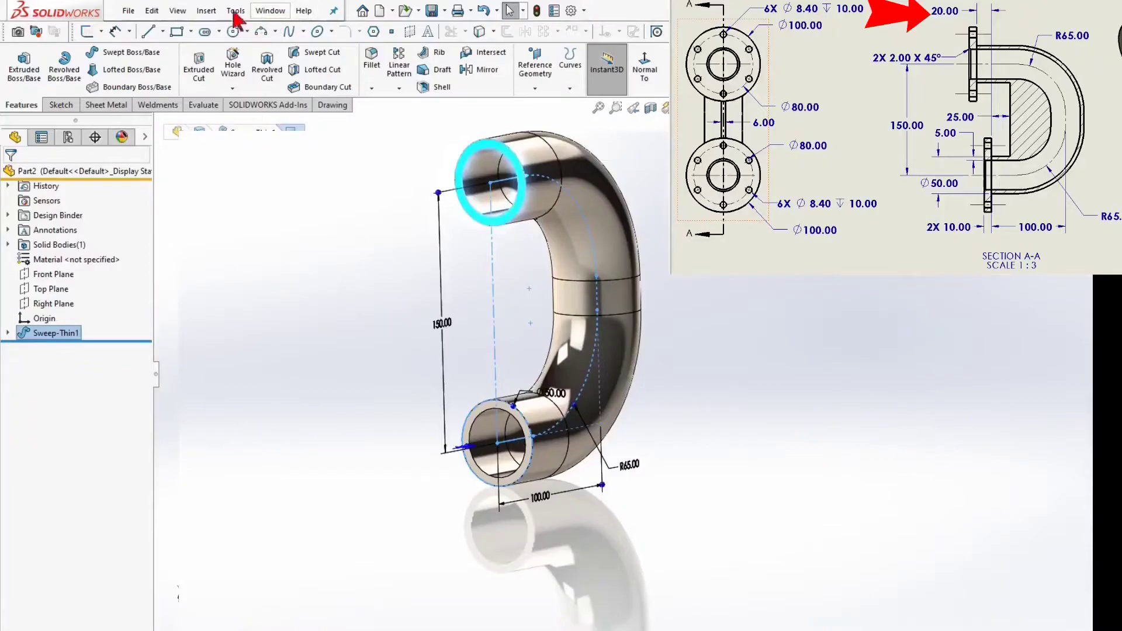
{"action": "left_click", "coordinate": [206, 11]}
{"action": "mouse_move", "coordinate": [211, 129]}
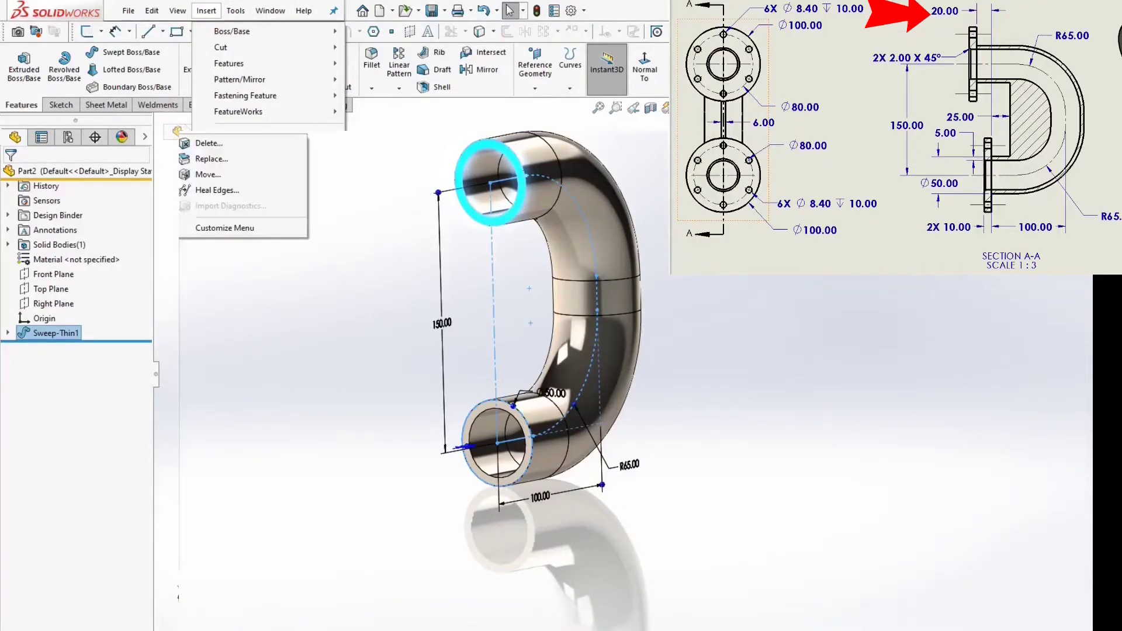
{"action": "left_click", "coordinate": [206, 174]}
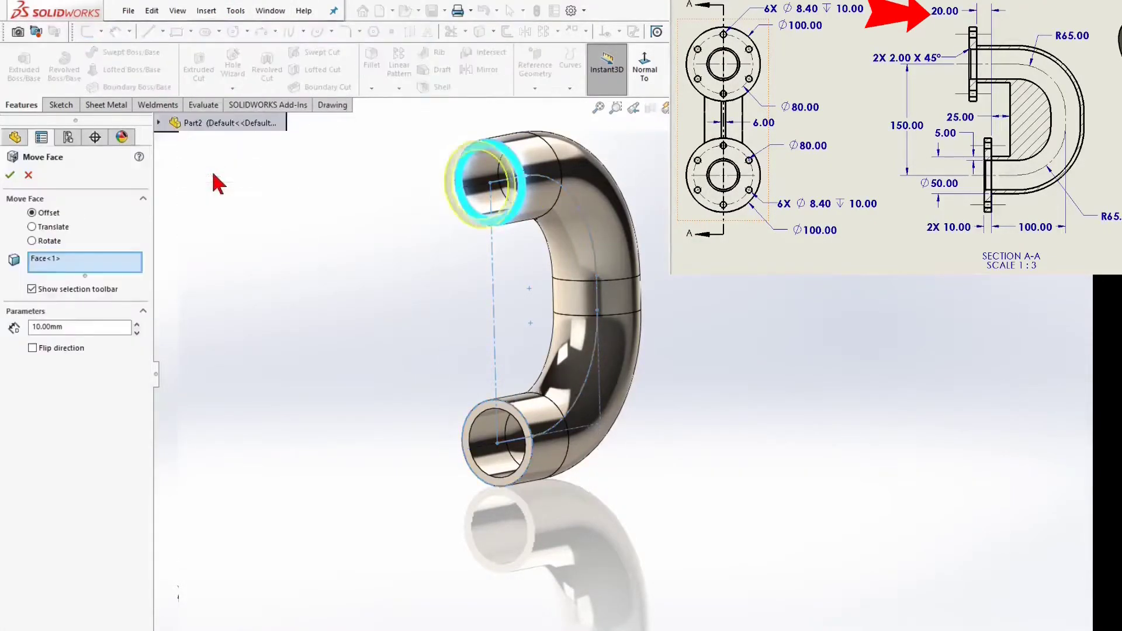
{"action": "left_click", "coordinate": [137, 324]}
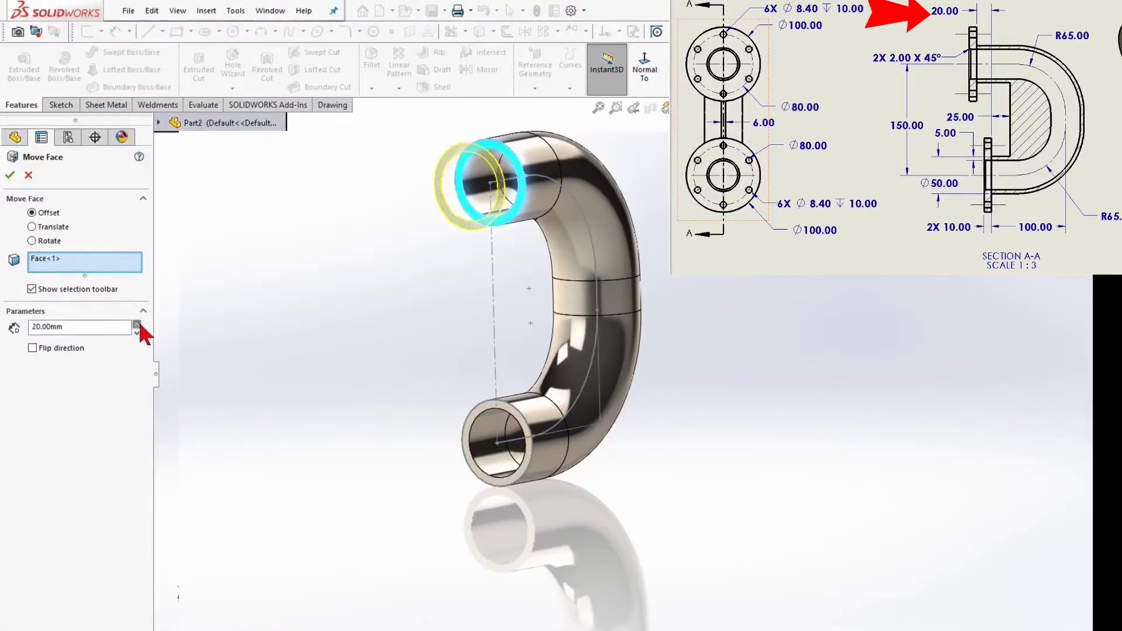
{"action": "left_click", "coordinate": [11, 174]}
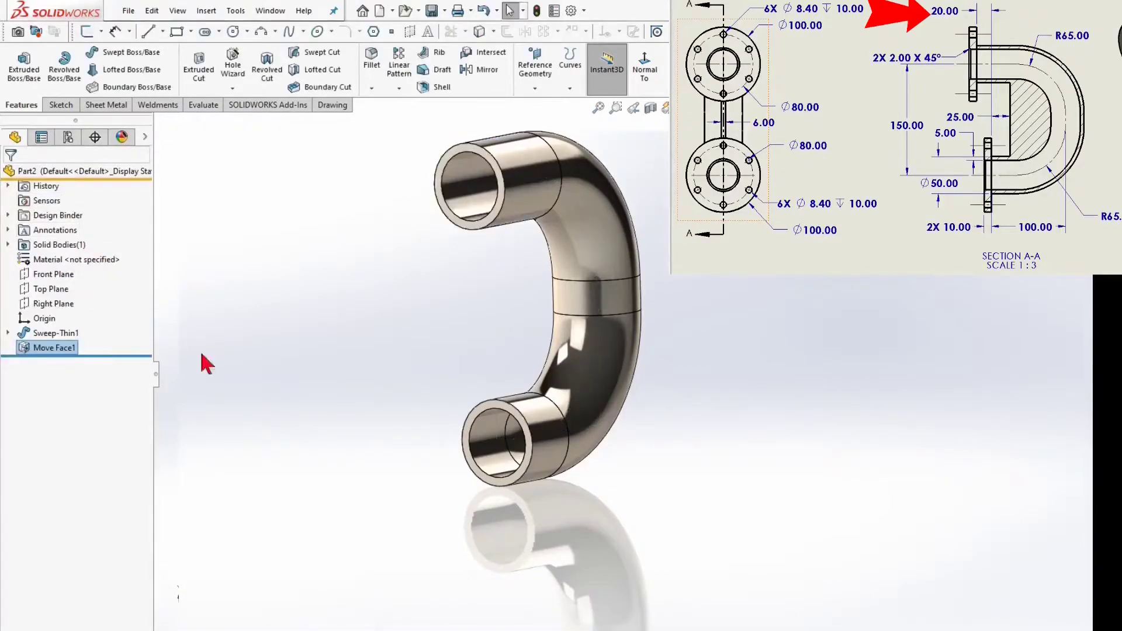
Step: View the lower end face normal and sketch a circle centred on the origin there
{"action": "left_click", "coordinate": [506, 411]}
{"action": "right_click", "coordinate": [505, 407]}
{"action": "left_click", "coordinate": [597, 335]}
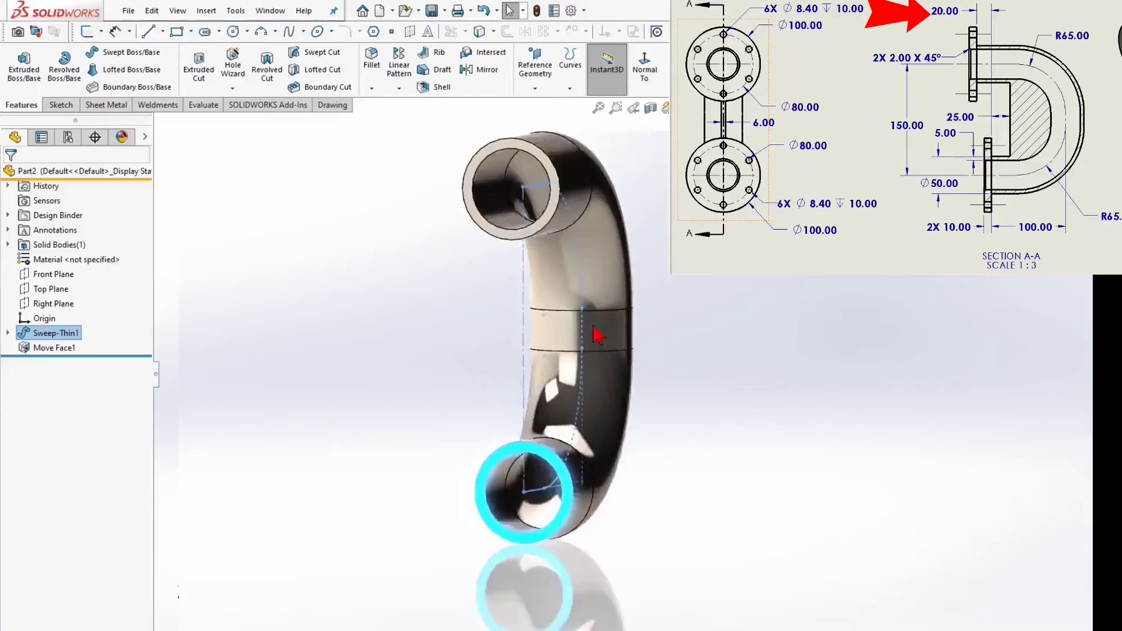
{"action": "right_click", "coordinate": [416, 391]}
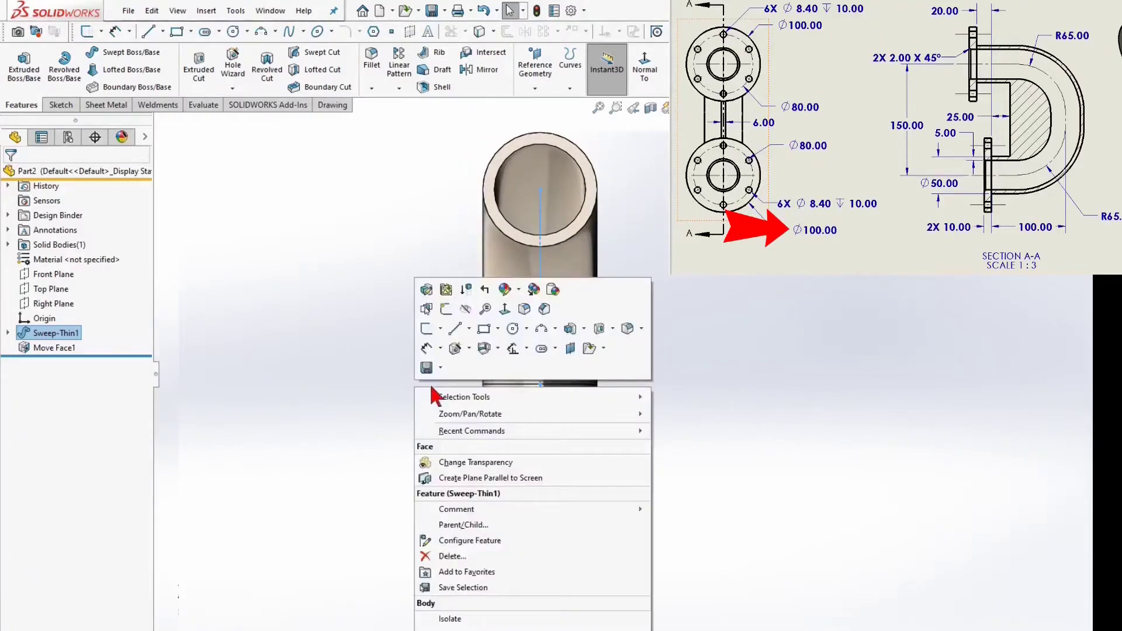
{"action": "left_click", "coordinate": [512, 330]}
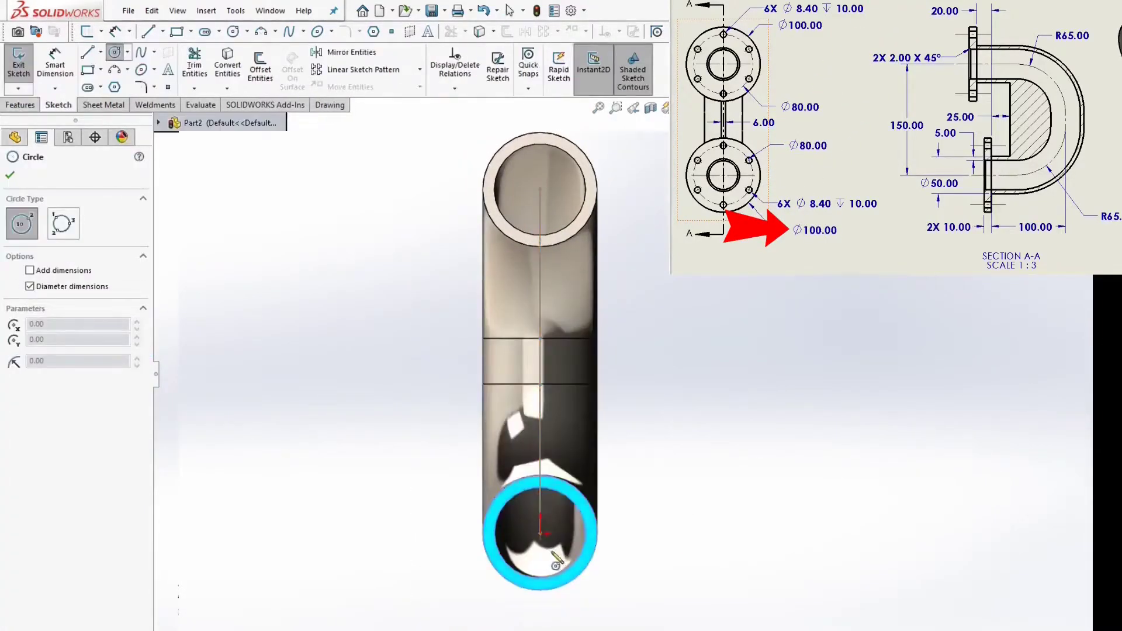
{"action": "left_click", "coordinate": [541, 532]}
{"action": "left_click", "coordinate": [438, 444]}
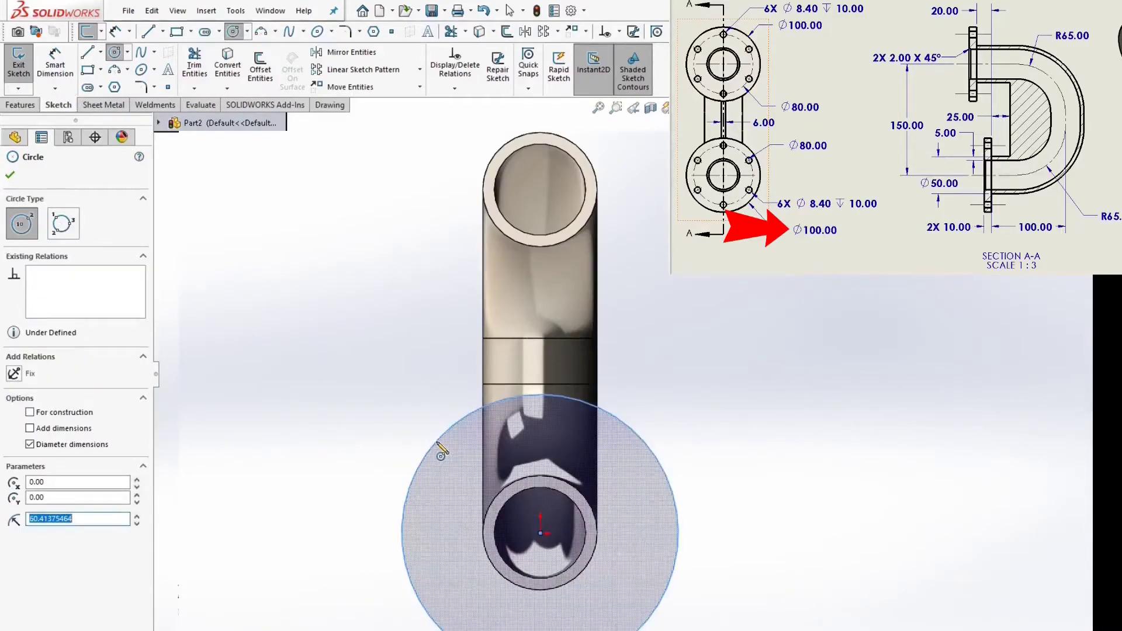
{"action": "key", "text": "Escape"}
Step: Add a Coradial relation between the circle and the pipe's inner edge
{"action": "left_click", "coordinate": [475, 418]}
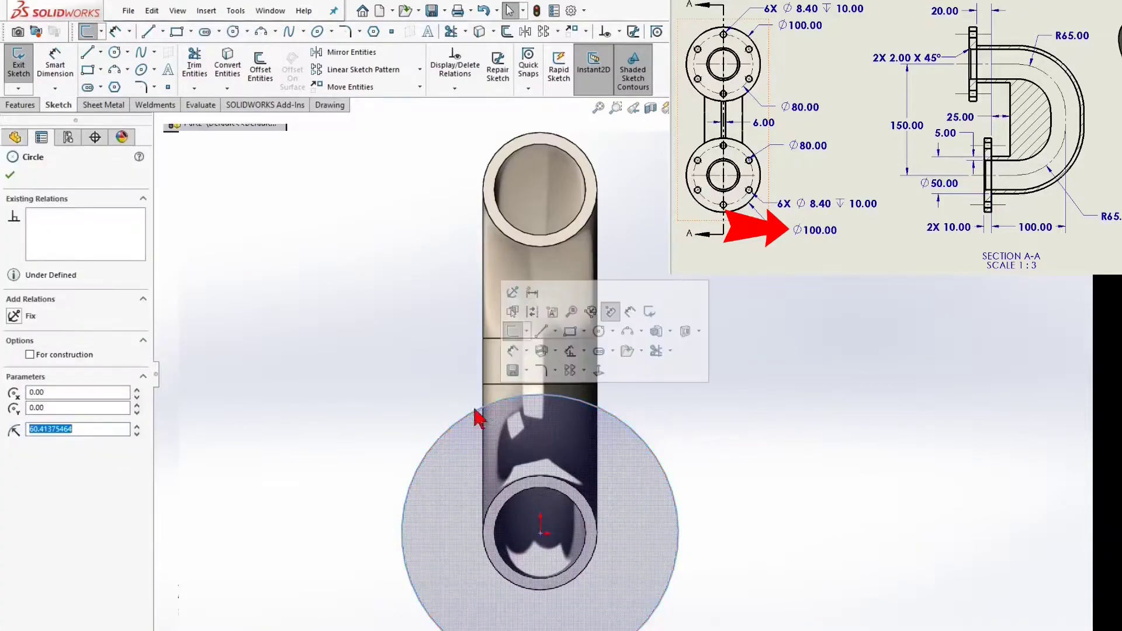
{"action": "left_click", "coordinate": [530, 496], "text": "ctrl"}
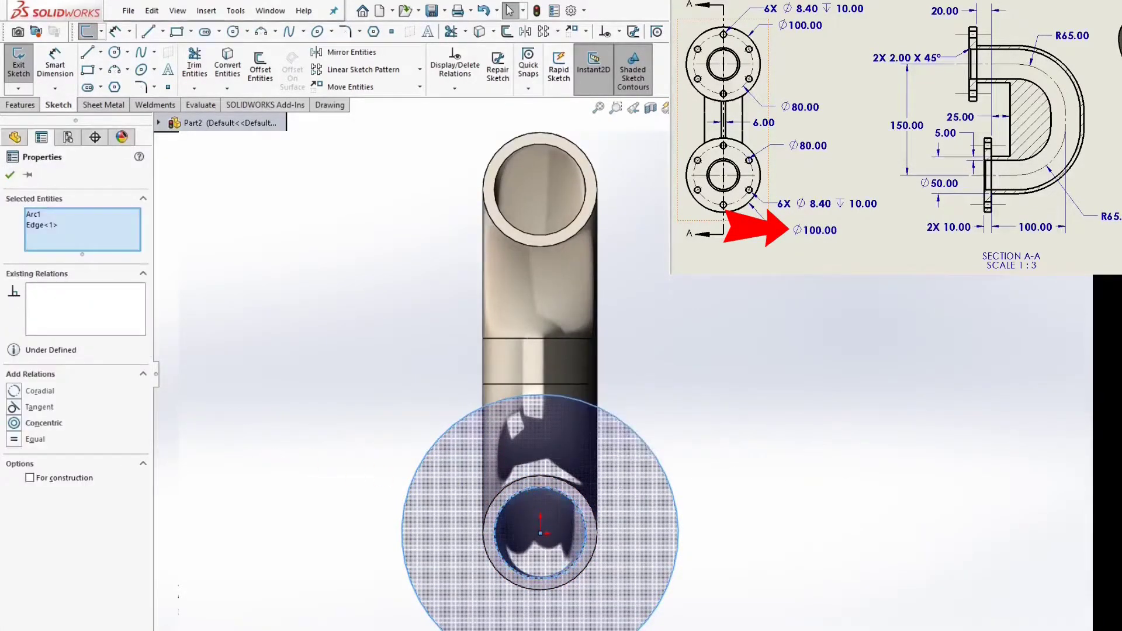
{"action": "left_click", "coordinate": [17, 391]}
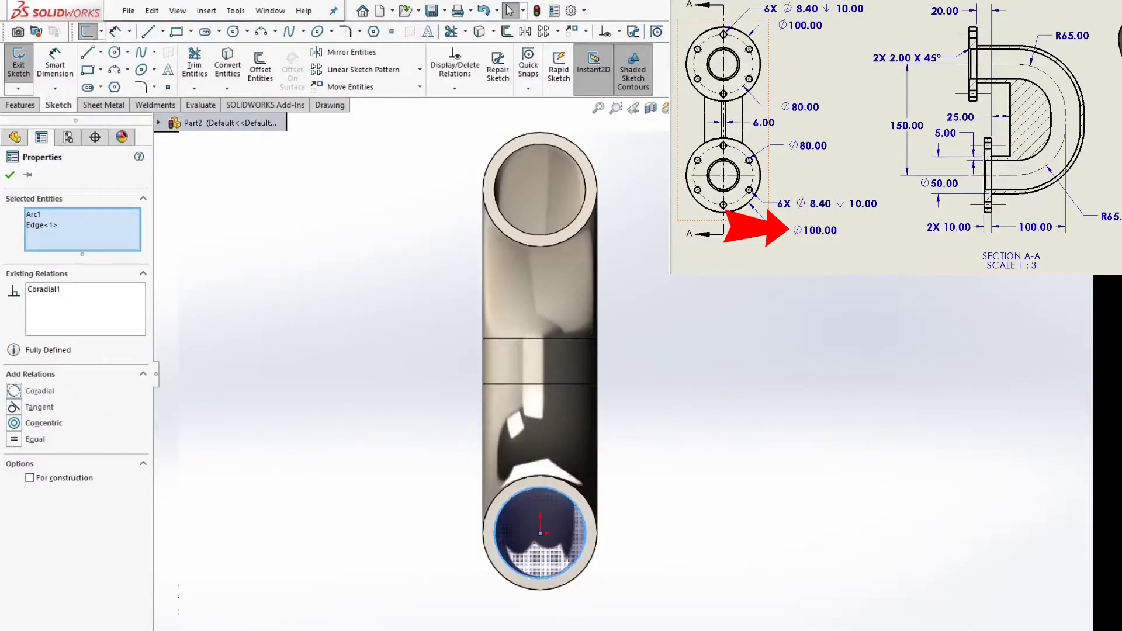
{"action": "right_click", "coordinate": [272, 409]}
Step: Extrude the circle 10 mm as a thin-walled flange ring with a 30 mm wall
{"action": "left_click", "coordinate": [441, 331]}
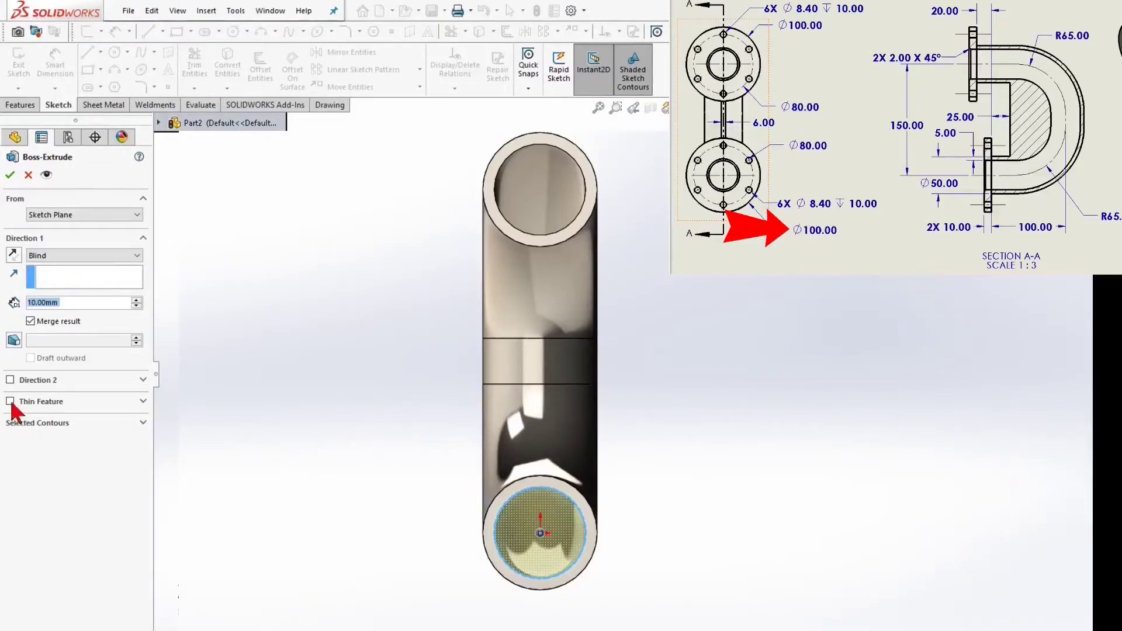
{"action": "left_click", "coordinate": [10, 402]}
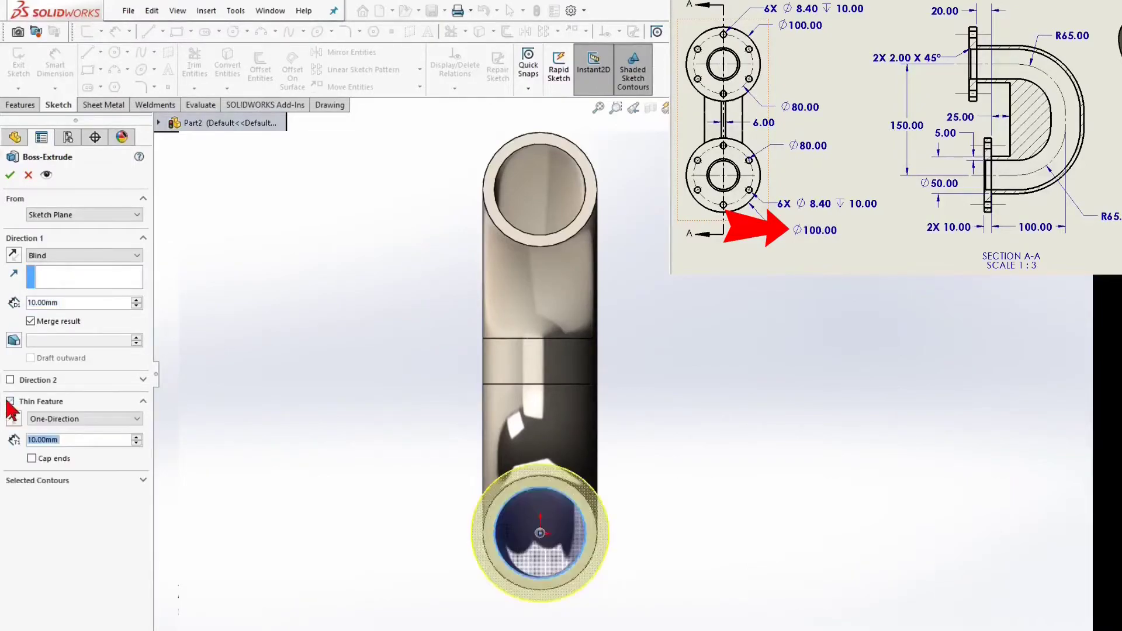
{"action": "left_click", "coordinate": [137, 438]}
{"action": "left_click", "coordinate": [136, 438]}
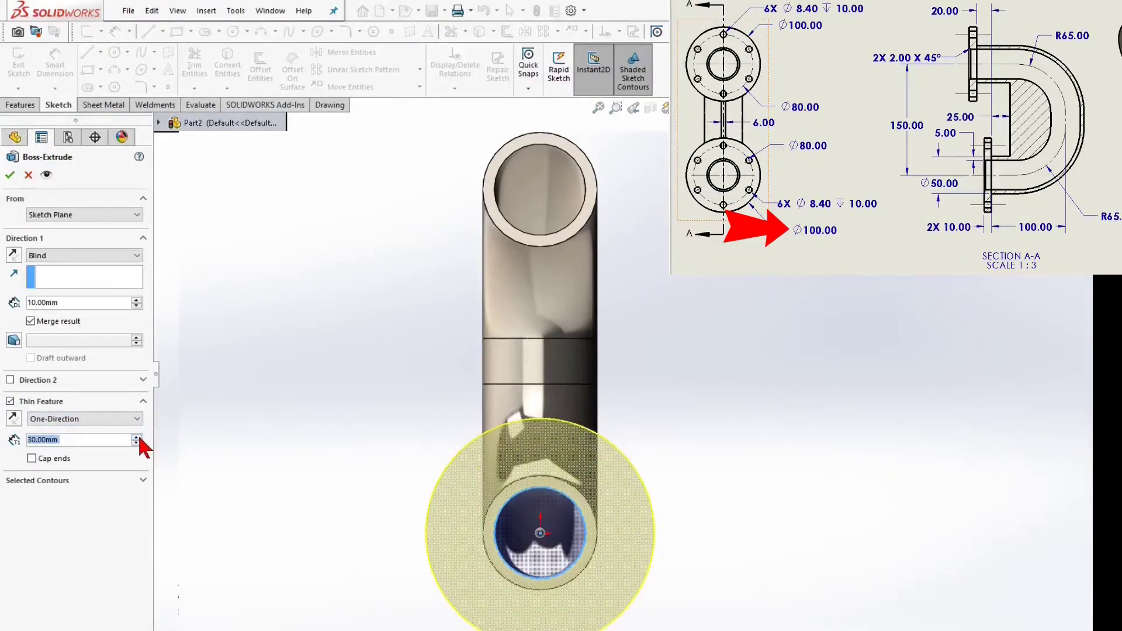
{"action": "left_click", "coordinate": [11, 175]}
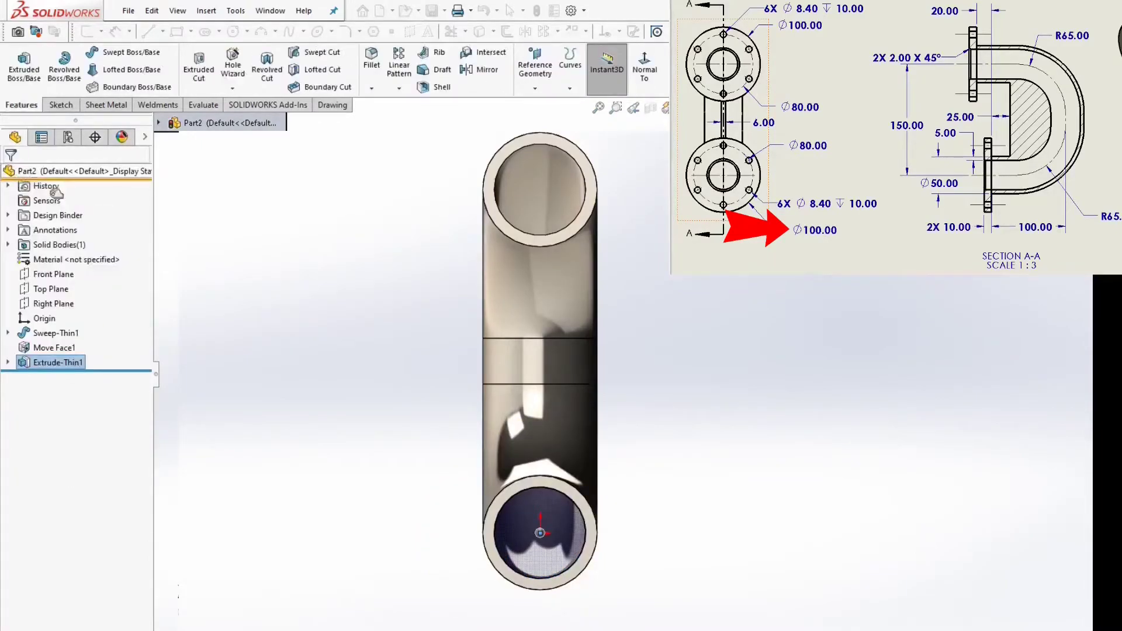
Step: Reopen Extrude-Thin1 to review it, then view the flange face normal
{"action": "left_click", "coordinate": [9, 363]}
{"action": "right_click", "coordinate": [61, 363]}
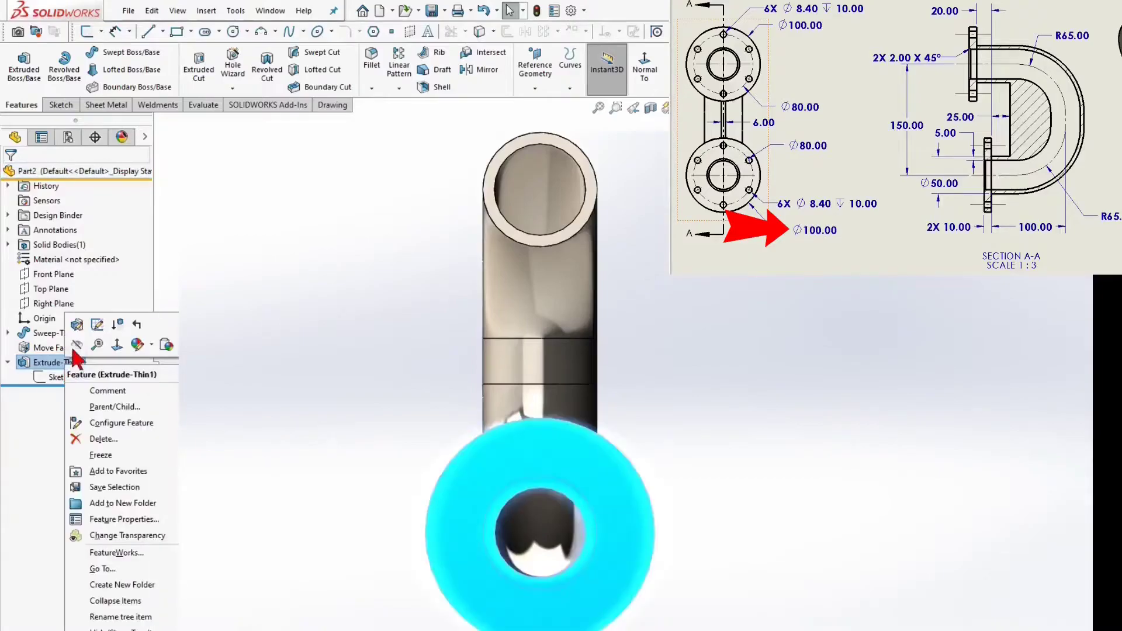
{"action": "left_click", "coordinate": [73, 320]}
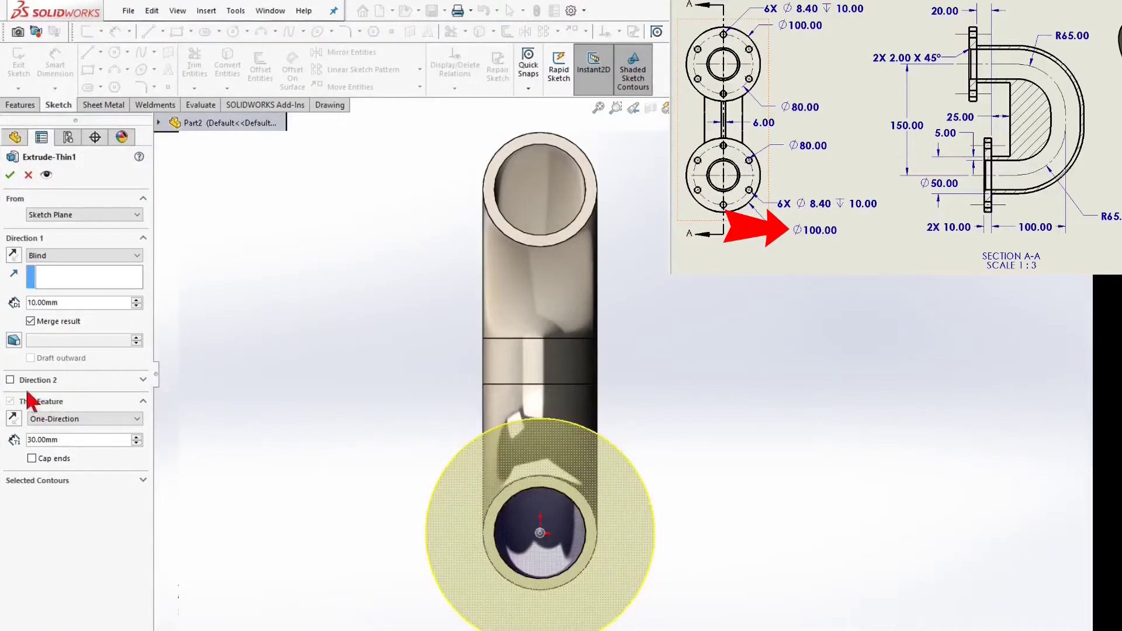
{"action": "left_click", "coordinate": [10, 174]}
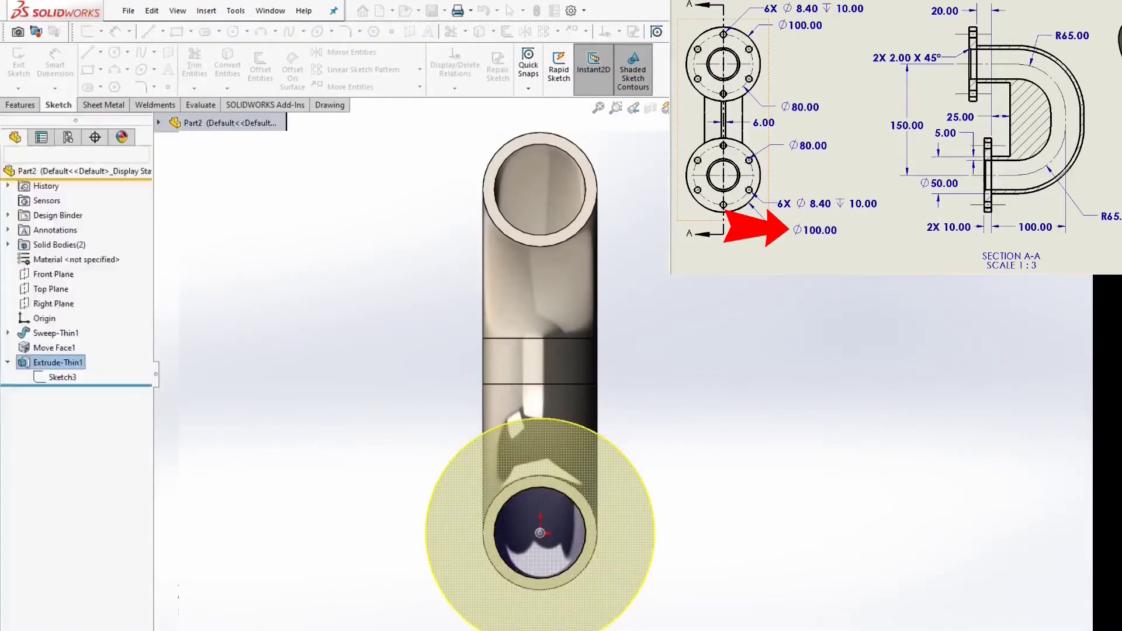
{"action": "middle_click_drag", "start_coordinate": [617, 525], "coordinate": [574, 443]}
{"action": "right_click", "coordinate": [573, 444]}
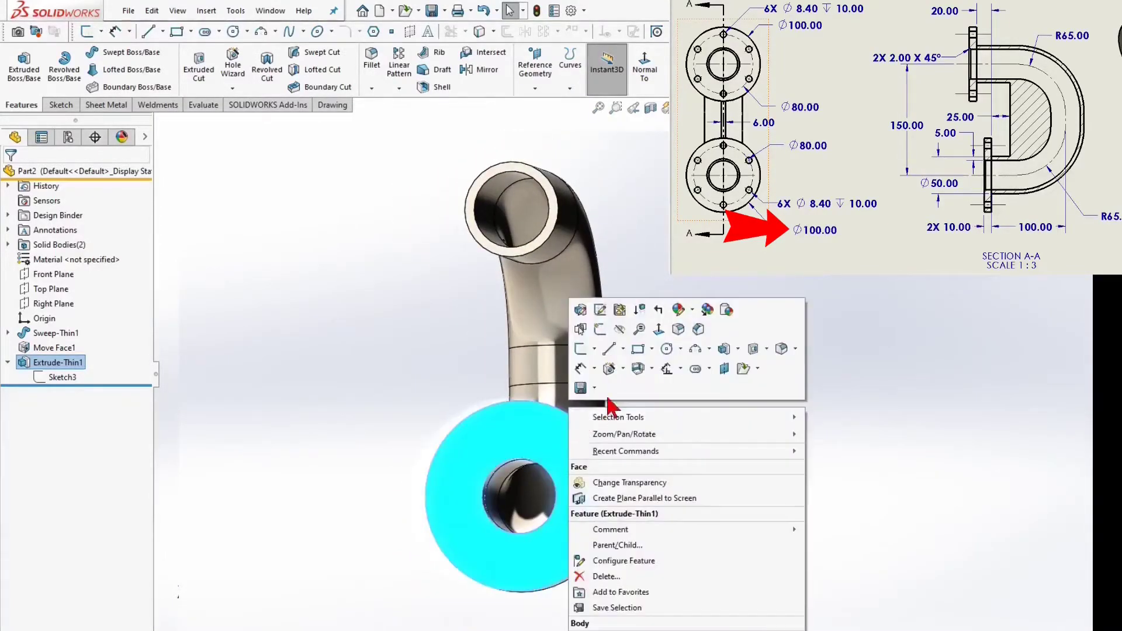
{"action": "left_click", "coordinate": [659, 329]}
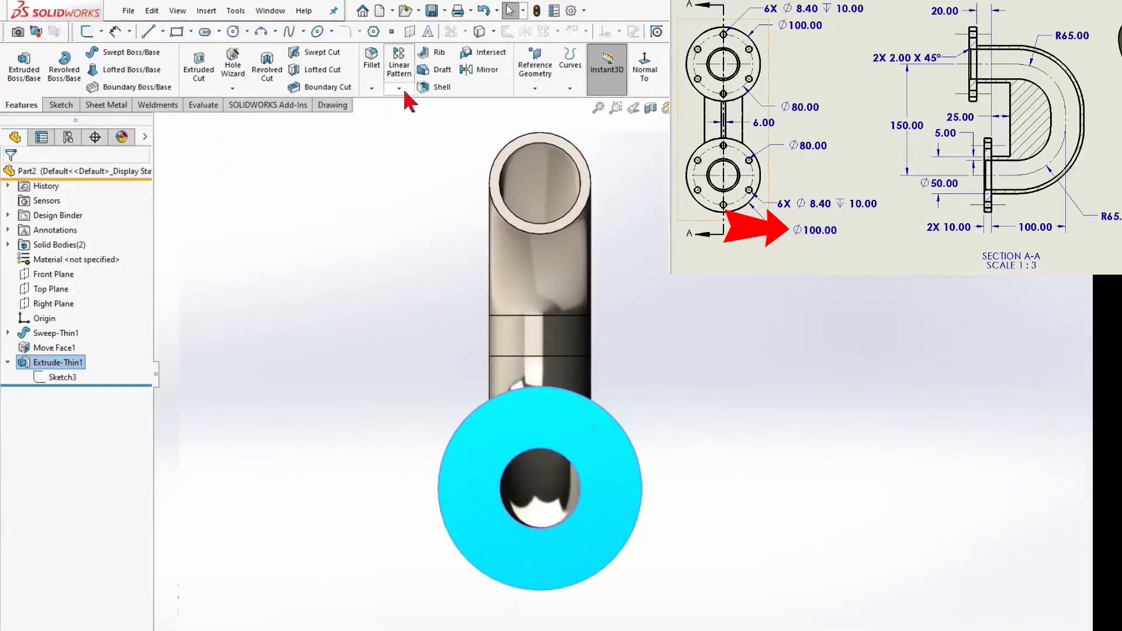
Step: Start an M8 screw clearance hole in the Hole Wizard
{"action": "left_click", "coordinate": [233, 88]}
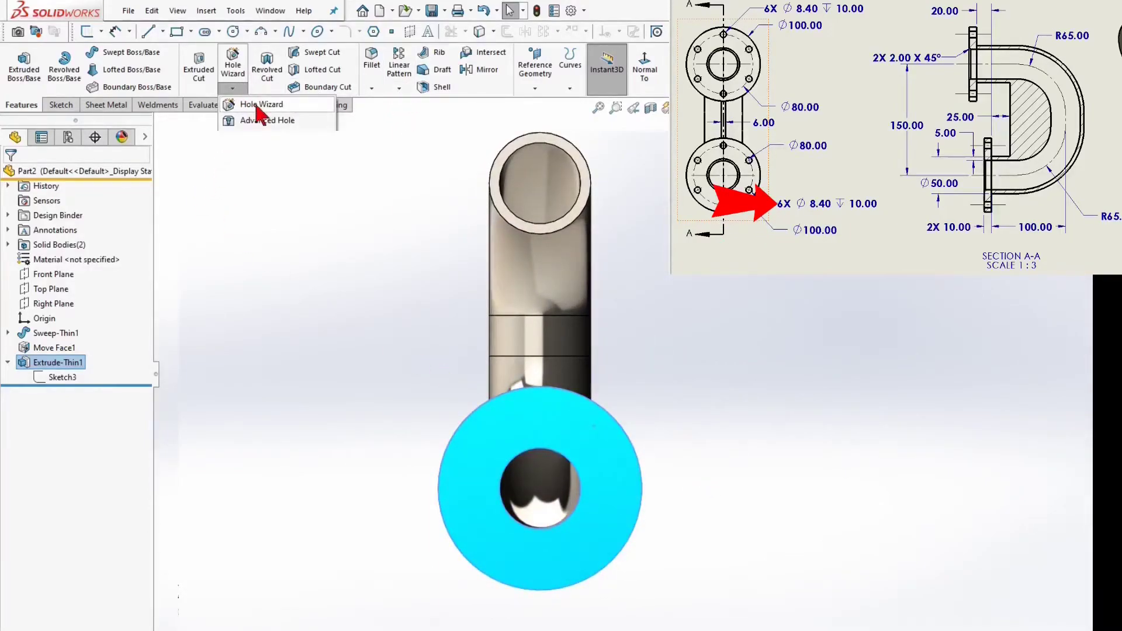
{"action": "left_click", "coordinate": [258, 106]}
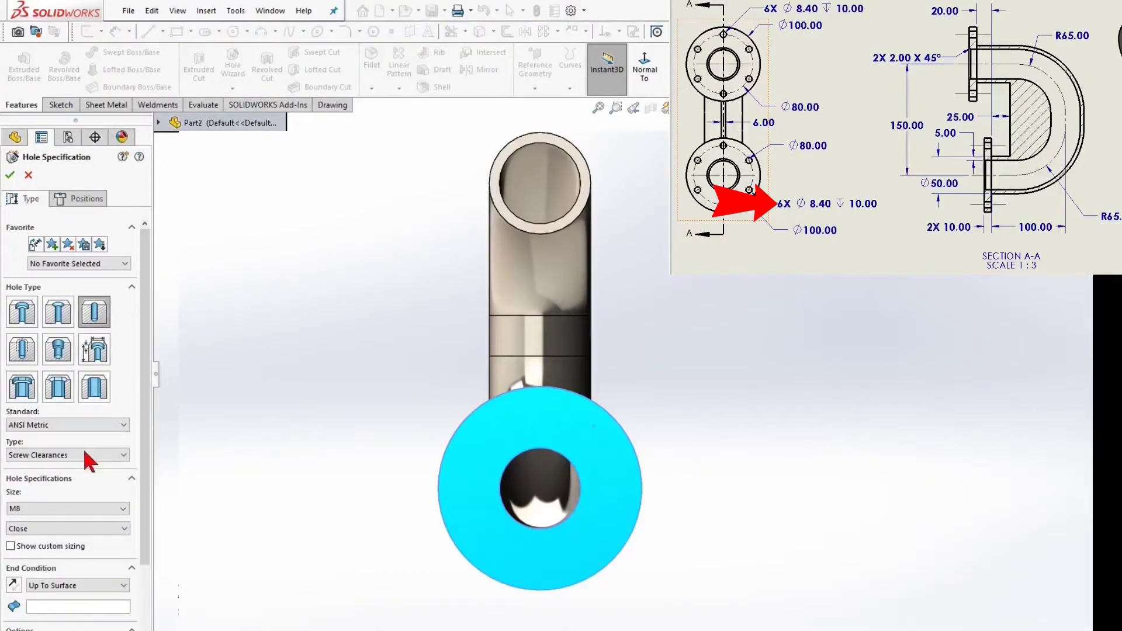
{"action": "left_click", "coordinate": [86, 202]}
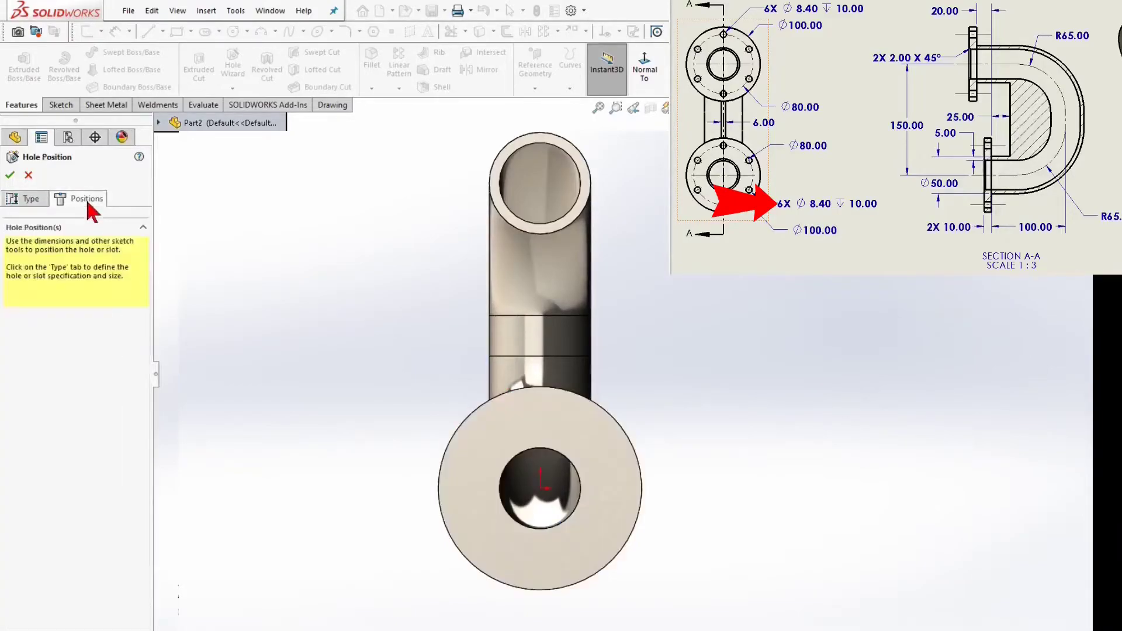
Step: Place the hole point above the flange centre and draw a centerline from it to the centre
{"action": "left_click", "coordinate": [541, 406]}
{"action": "right_click", "coordinate": [672, 367]}
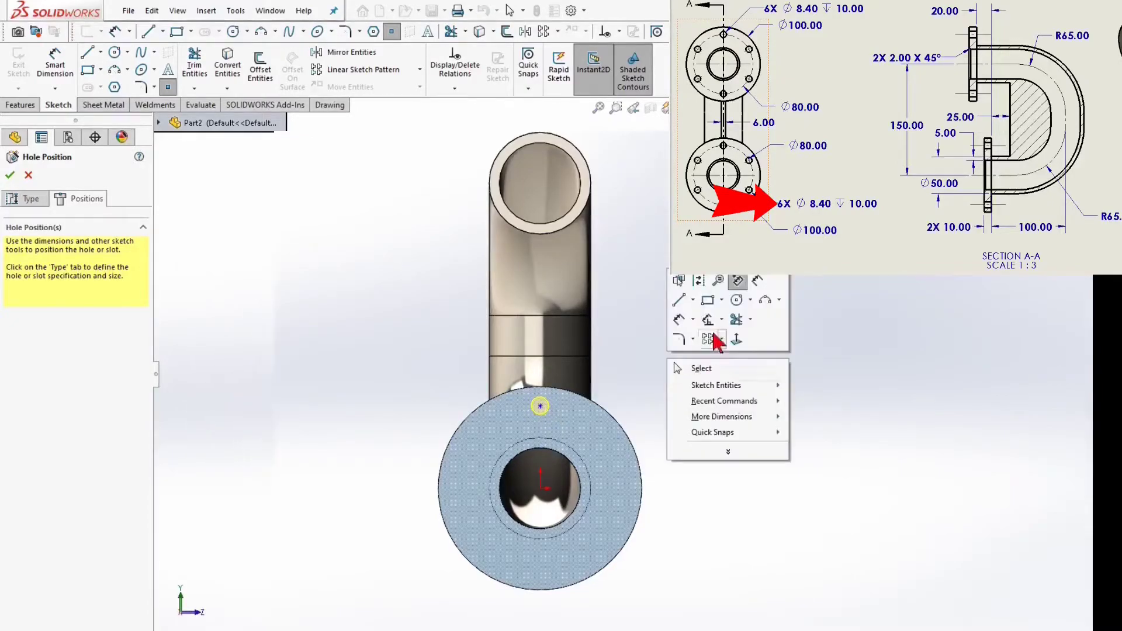
{"action": "left_click", "coordinate": [679, 300]}
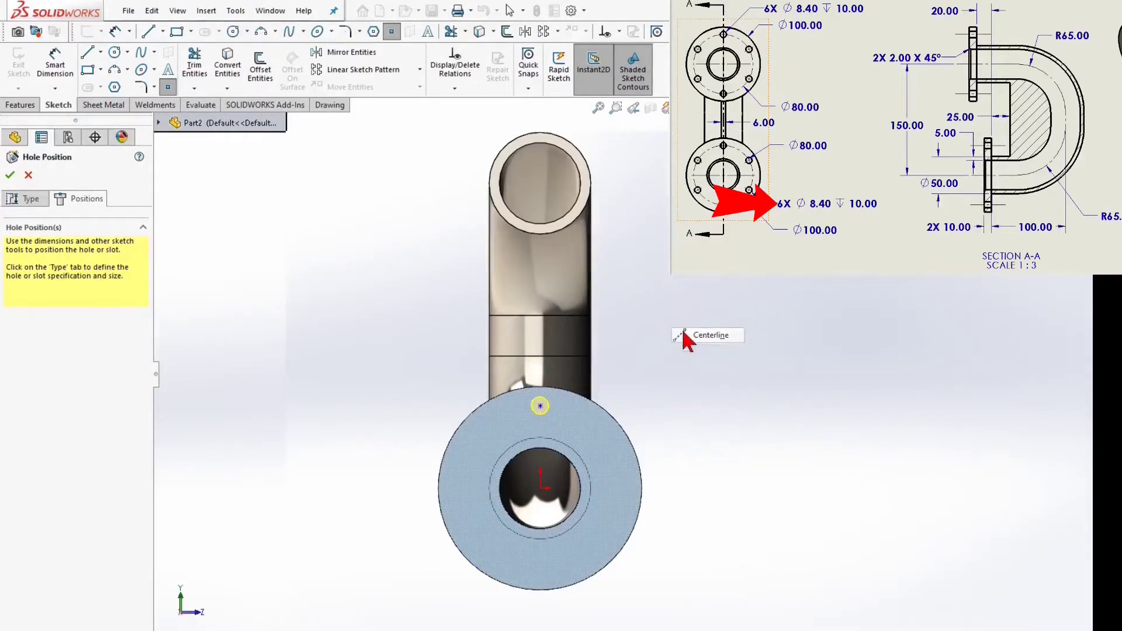
{"action": "left_click", "coordinate": [541, 406]}
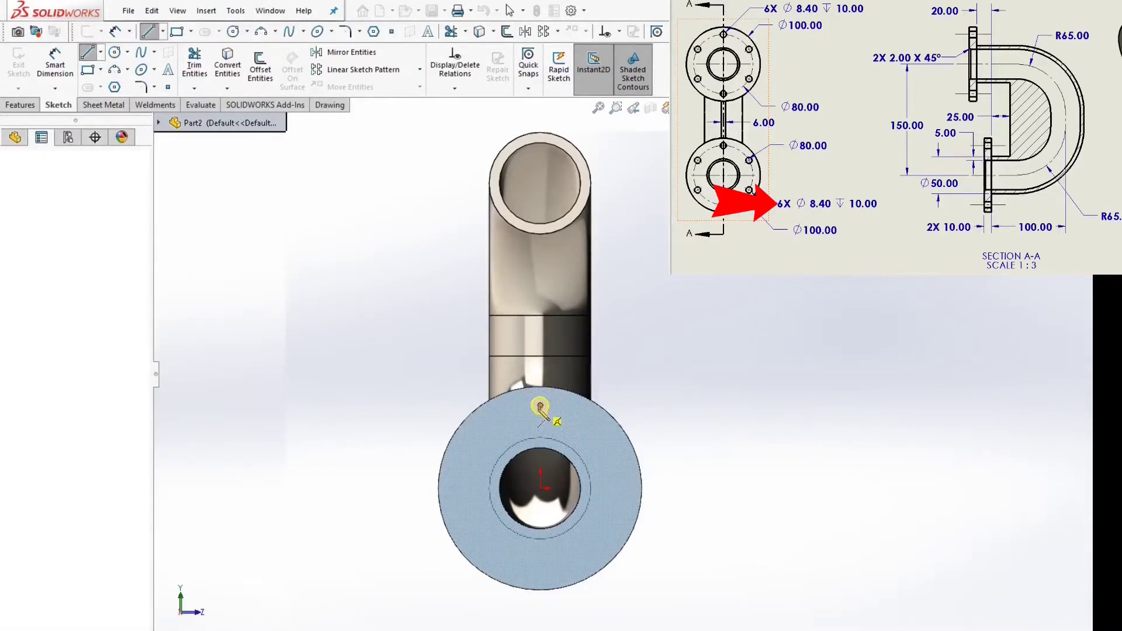
{"action": "left_click", "coordinate": [541, 488]}
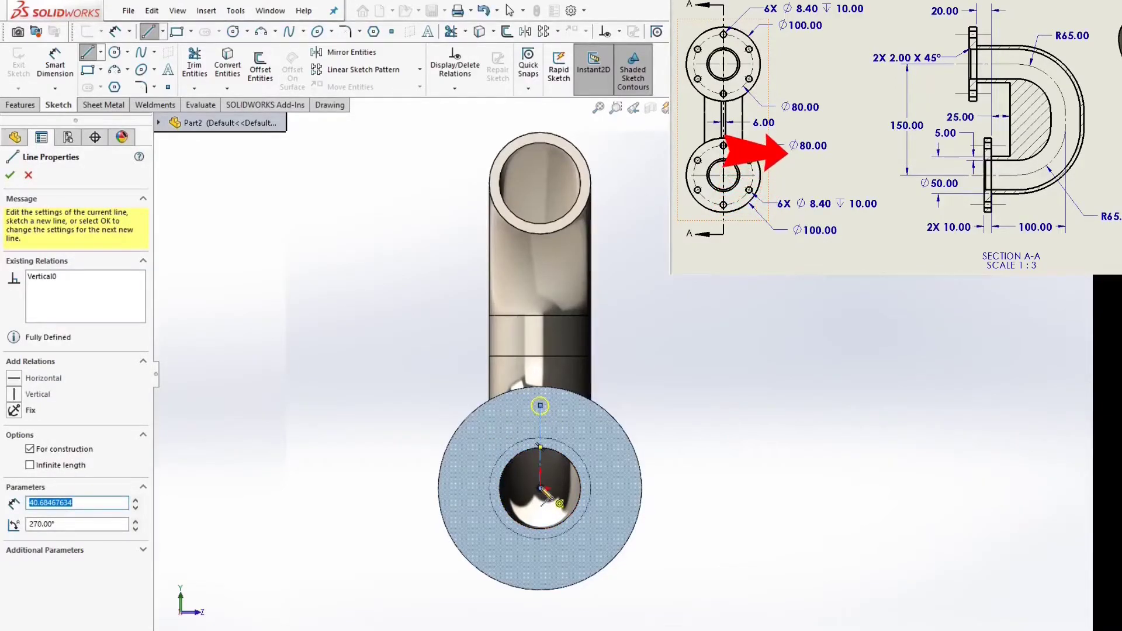
{"action": "right_click", "coordinate": [678, 365]}
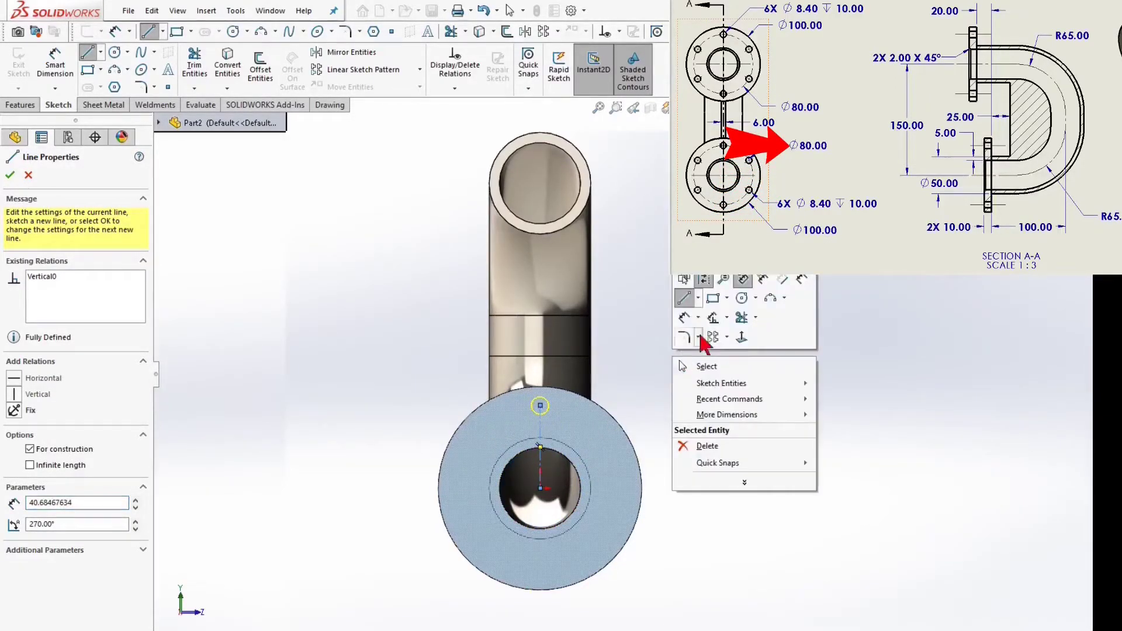
{"action": "left_click", "coordinate": [802, 283]}
Step: Dimension the centerline 40 mm to fix the hole position
{"action": "key", "text": "d"}
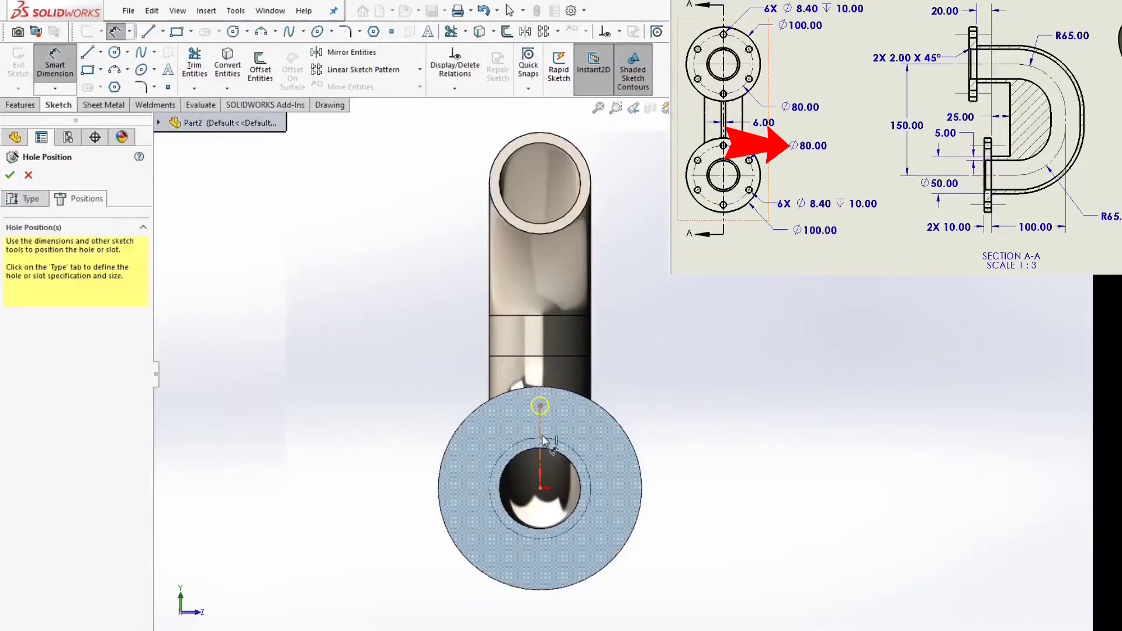
{"action": "left_click", "coordinate": [540, 444]}
{"action": "left_click", "coordinate": [600, 435]}
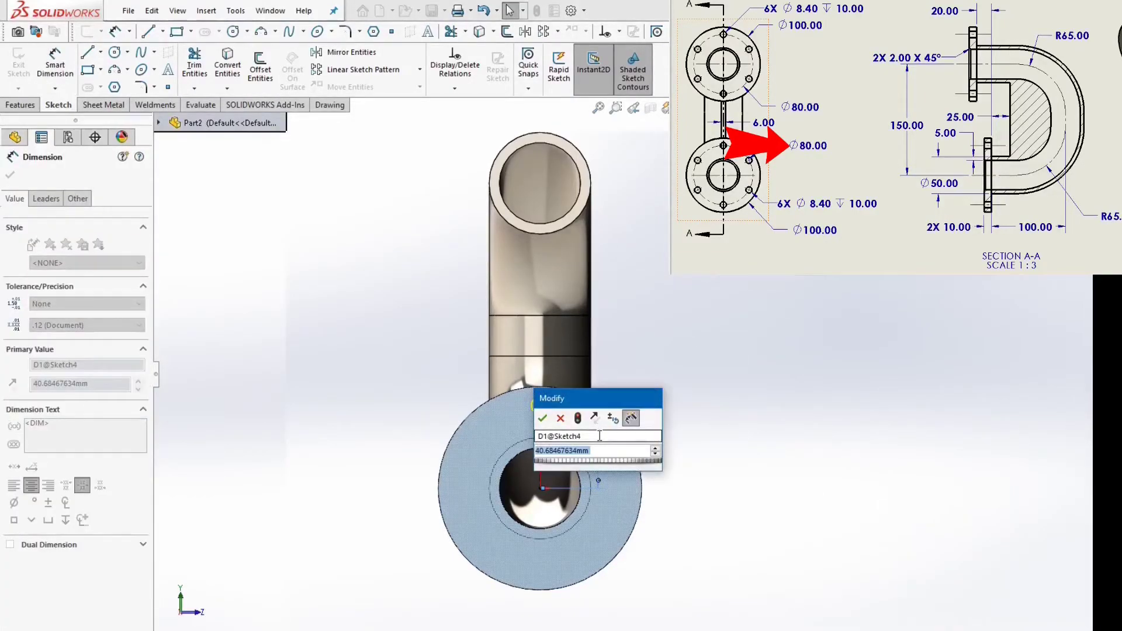
{"action": "type", "text": "40"}
{"action": "key", "text": "Return"}
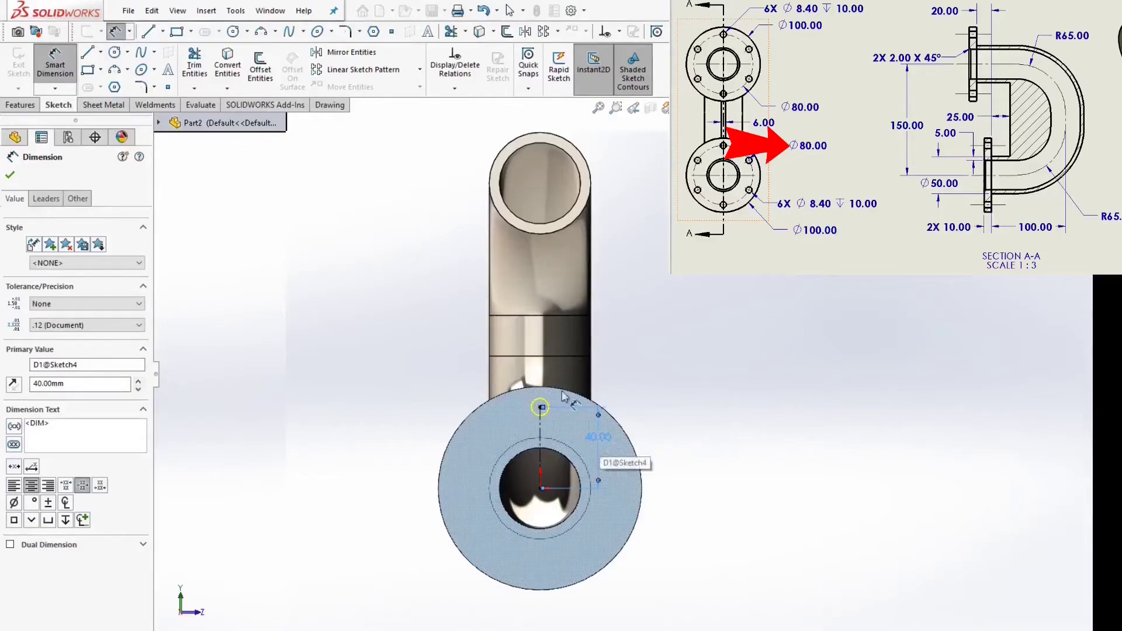
{"action": "right_click", "coordinate": [421, 343]}
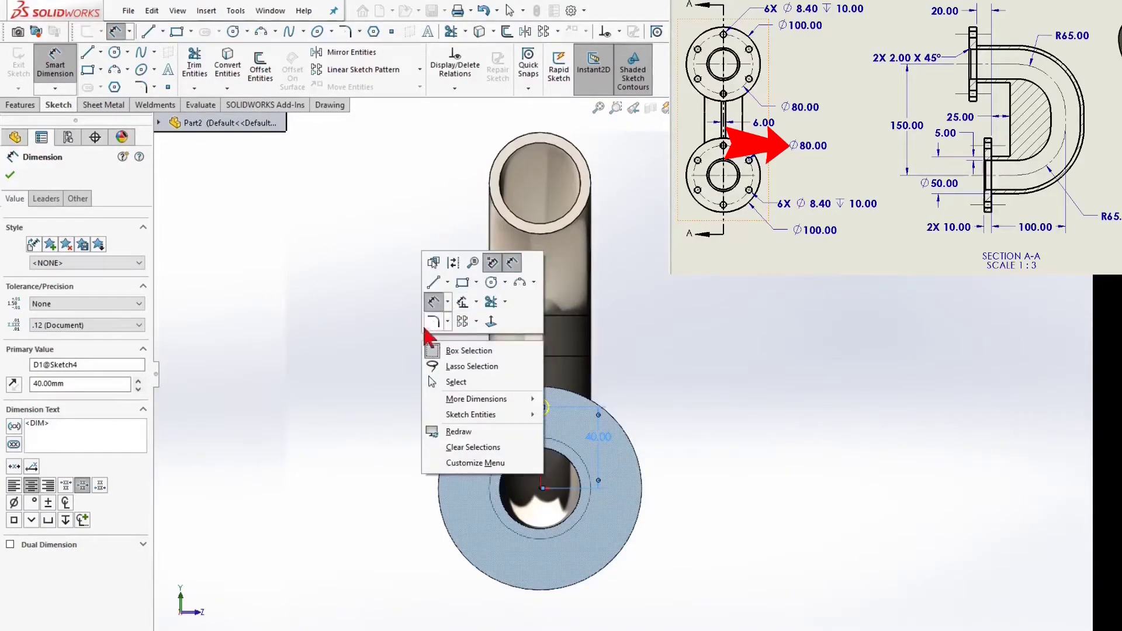
{"action": "left_click", "coordinate": [395, 335]}
Step: Set the hole's end condition to Up To Surface on the flange face and confirm
{"action": "left_click", "coordinate": [31, 199]}
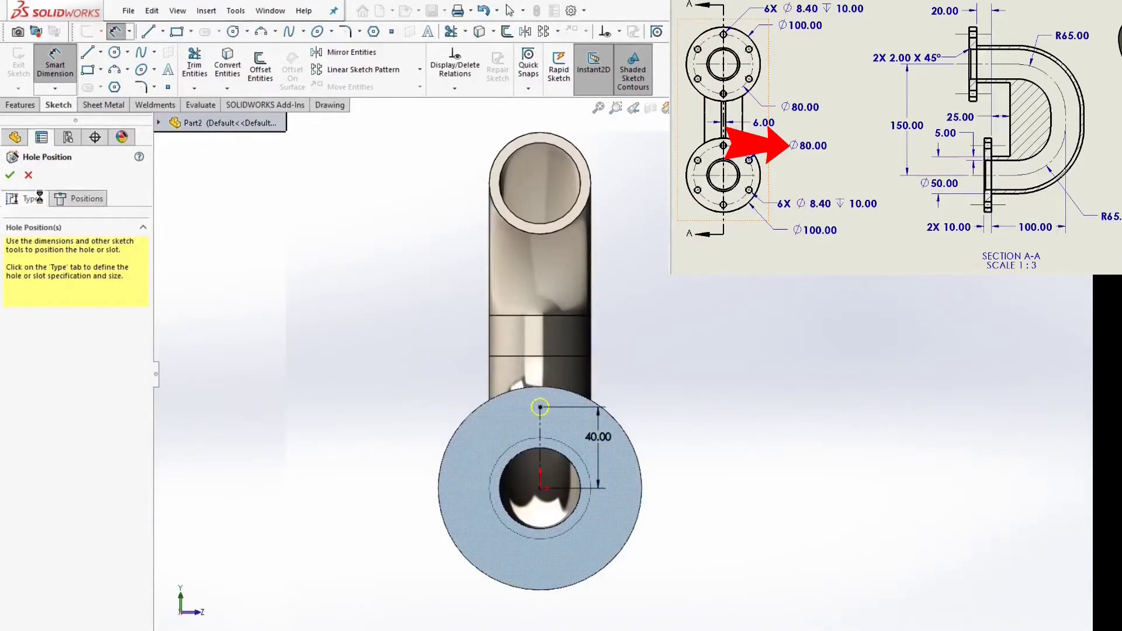
{"action": "left_click", "coordinate": [94, 586]}
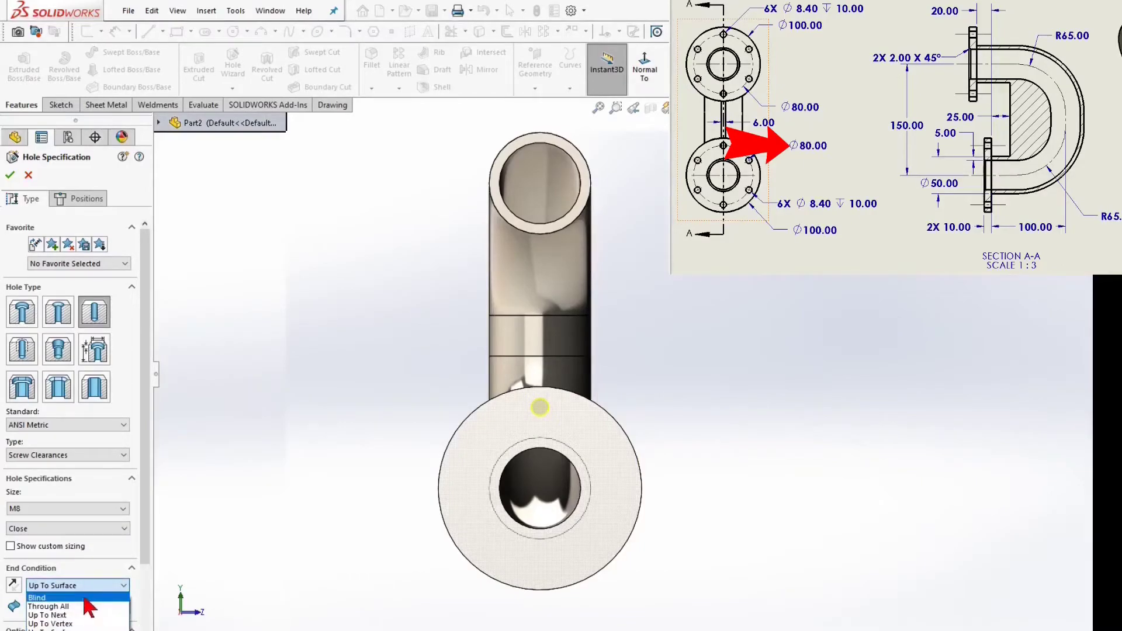
{"action": "left_click", "coordinate": [85, 584]}
{"action": "left_click", "coordinate": [90, 602]}
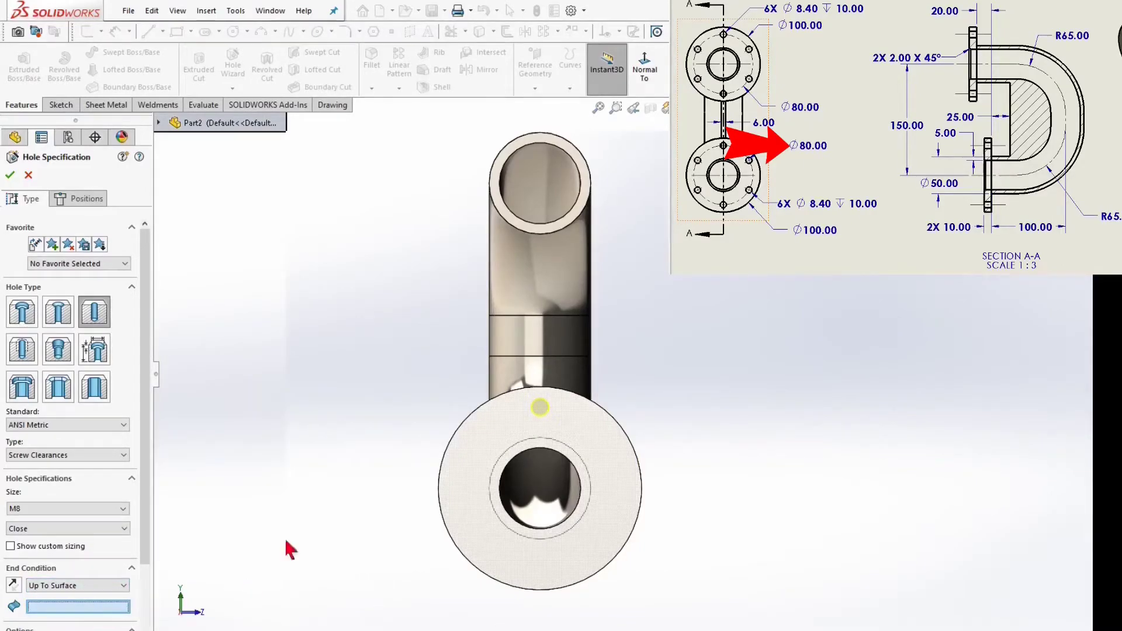
{"action": "middle_click_drag", "start_coordinate": [288, 546], "coordinate": [357, 519]}
{"action": "left_click", "coordinate": [491, 433]}
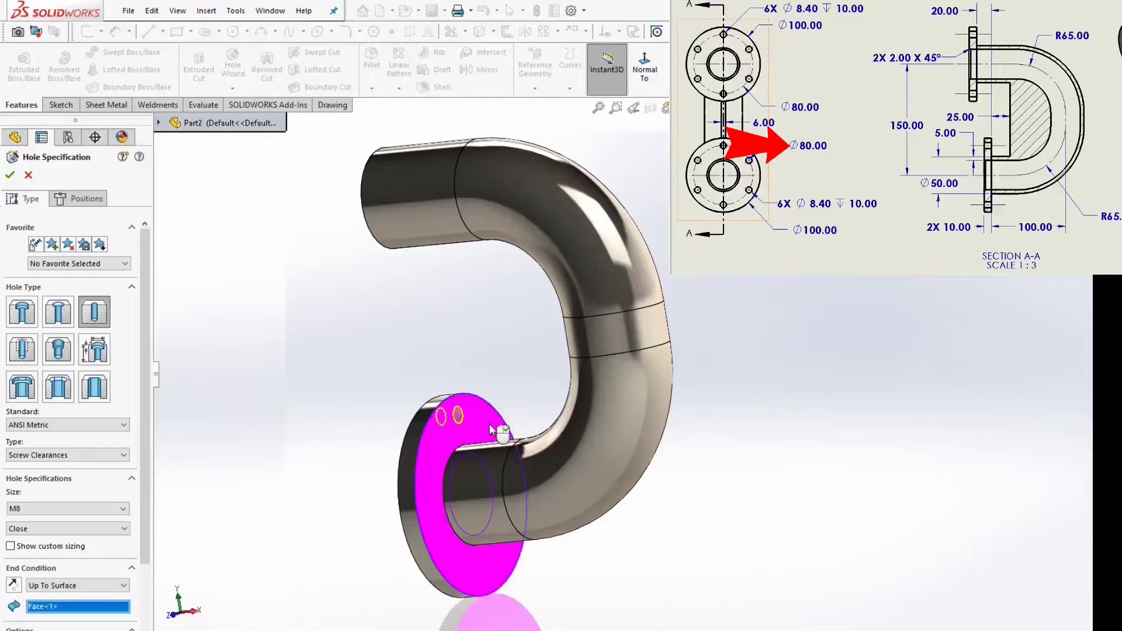
{"action": "left_click", "coordinate": [12, 177]}
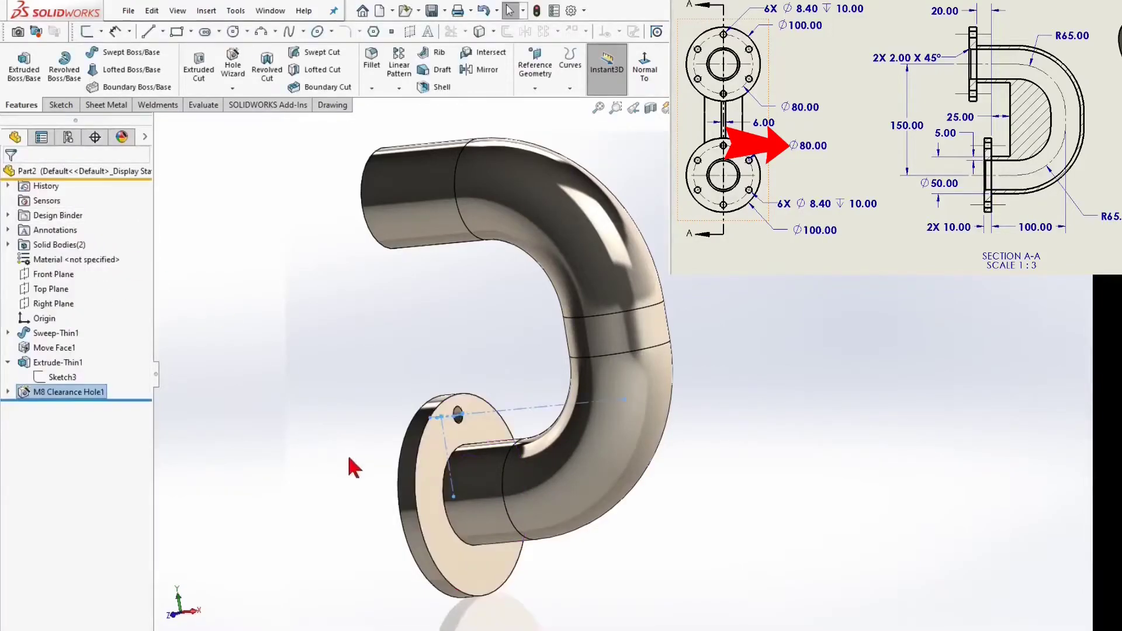
Step: Circular-pattern M8 Clearance Hole1 into 6 equal instances around the flange bore edge
{"action": "middle_click_drag", "start_coordinate": [351, 464], "coordinate": [455, 438]}
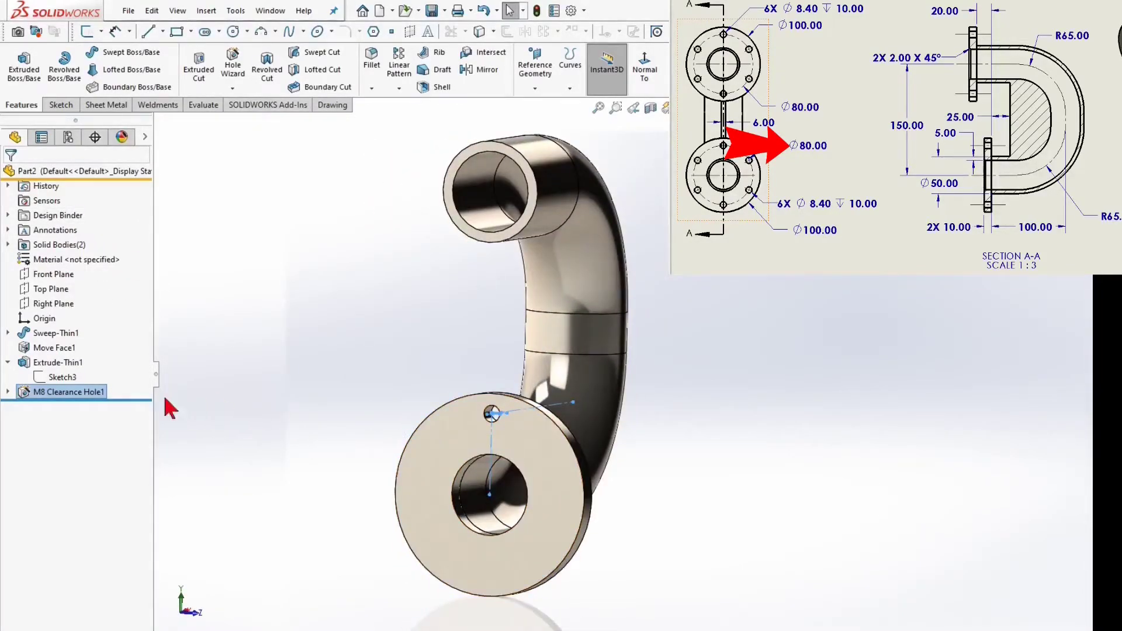
{"action": "left_click", "coordinate": [400, 87]}
{"action": "left_click", "coordinate": [419, 123]}
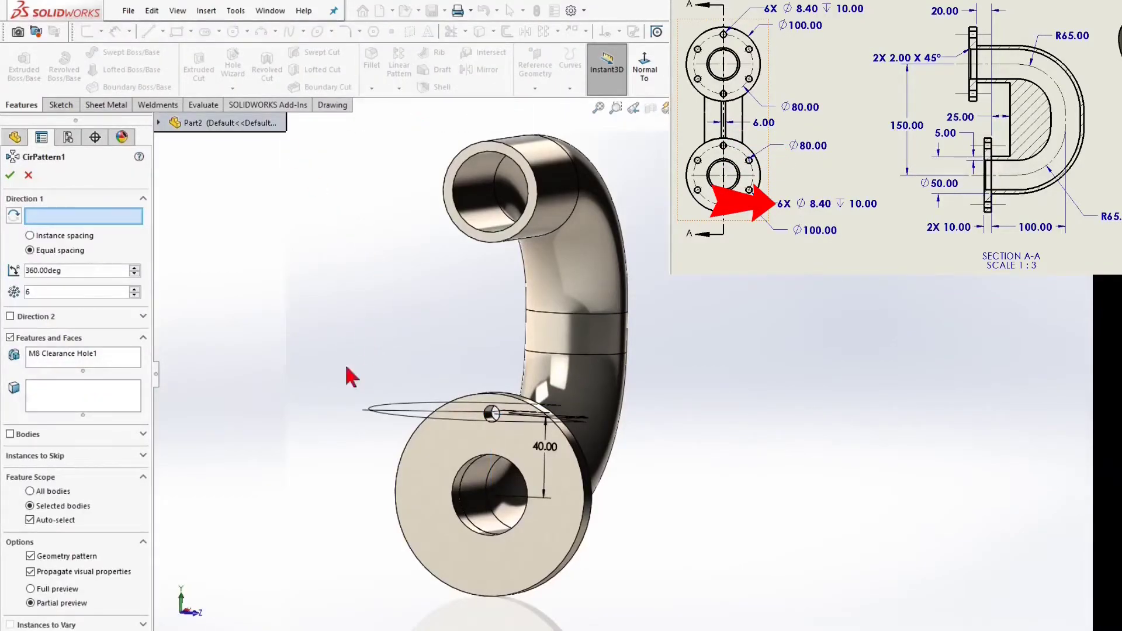
{"action": "left_click", "coordinate": [159, 123]}
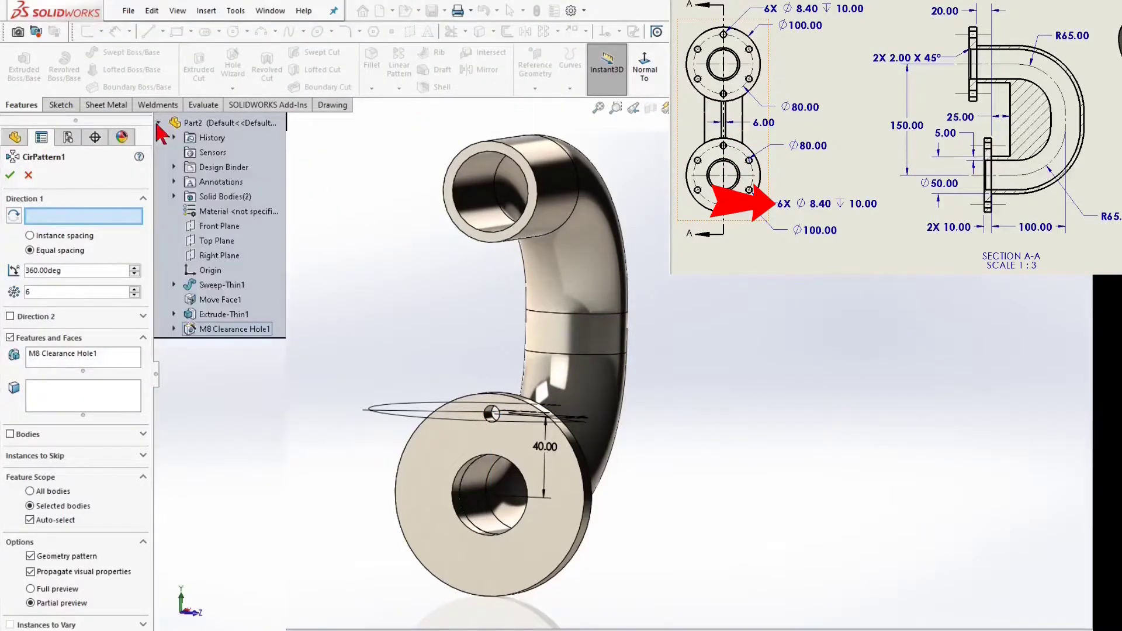
{"action": "left_click", "coordinate": [215, 329]}
{"action": "left_click", "coordinate": [214, 329]}
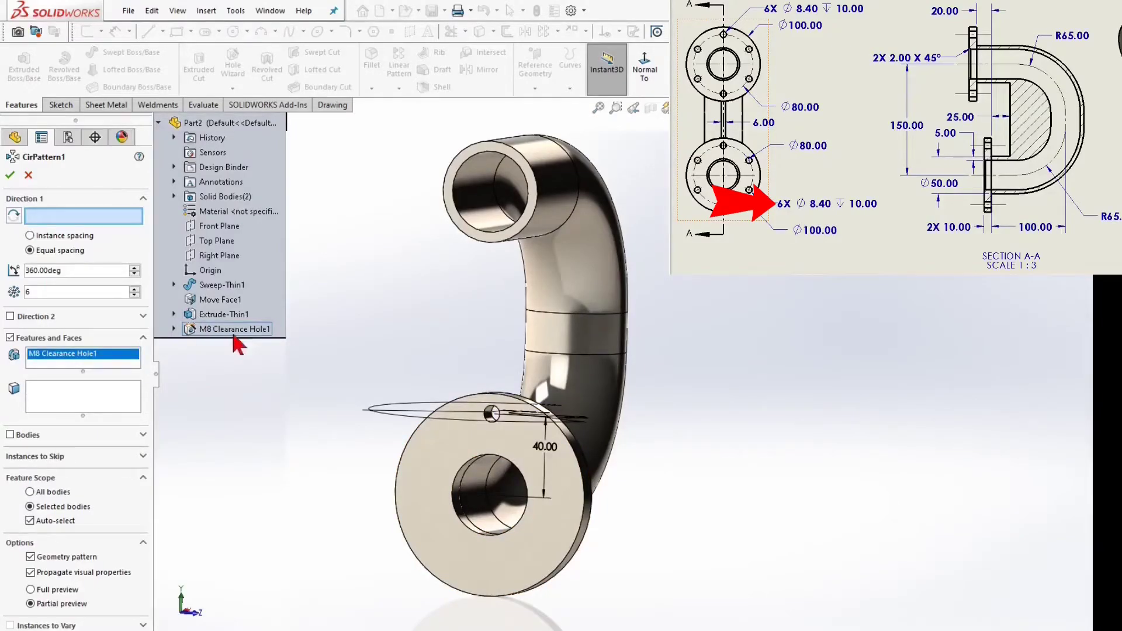
{"action": "left_click", "coordinate": [468, 466]}
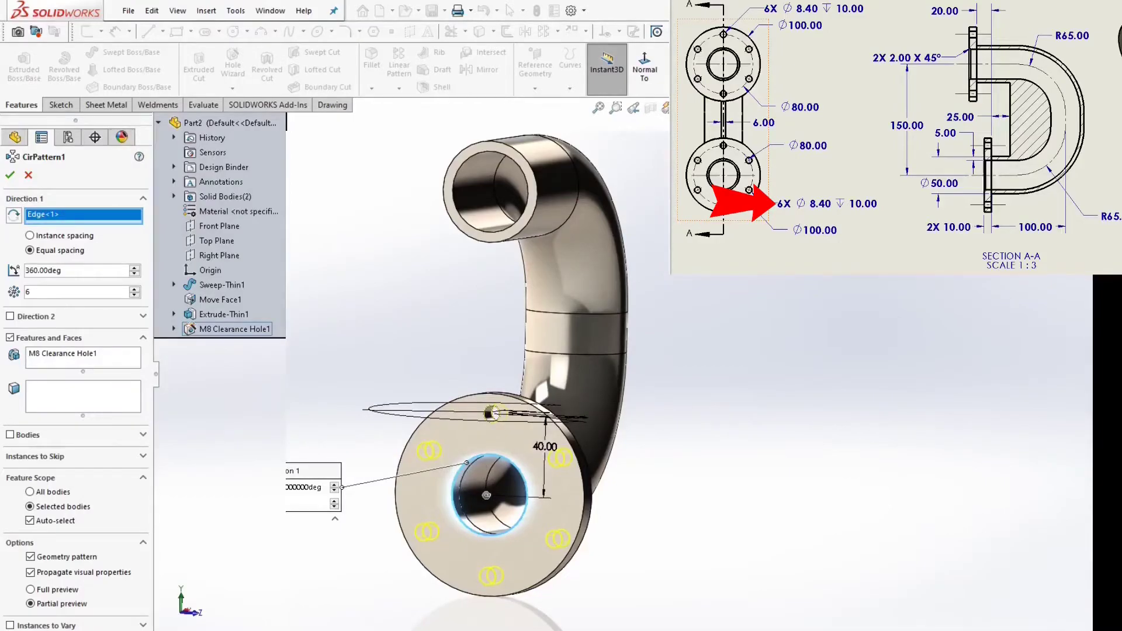
{"action": "double_click", "coordinate": [50, 291]}
{"action": "left_click", "coordinate": [10, 176]}
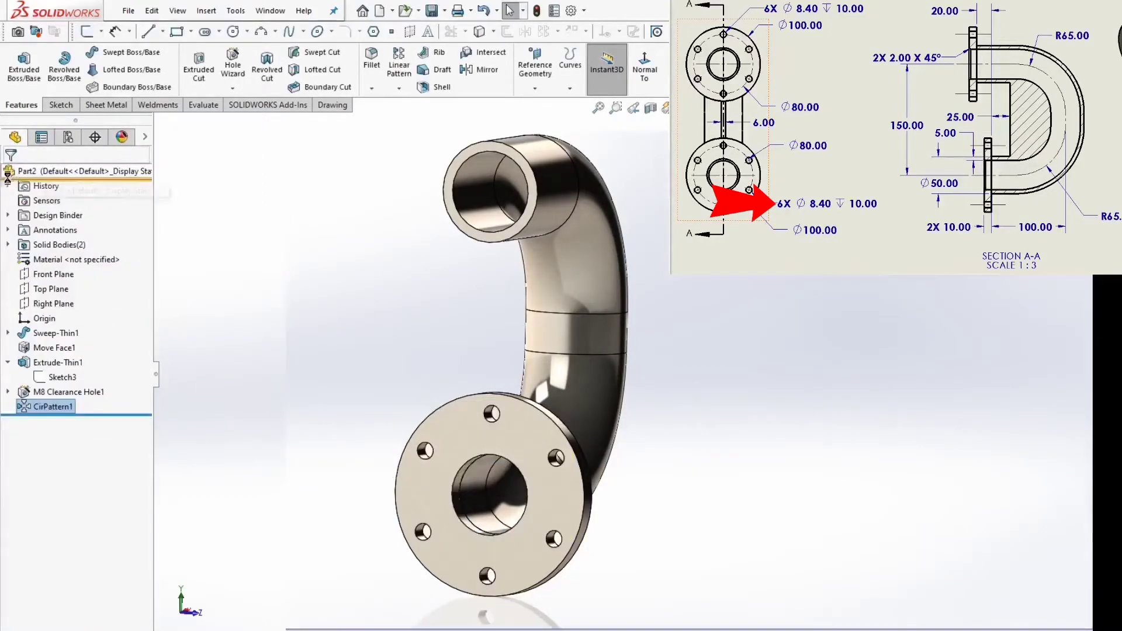
{"action": "key", "text": "ctrl+7"}
Step: Start a sketch on the Front Plane, viewed normal to, and draw a vertical line between the pipe edges
{"action": "middle_click_drag", "start_coordinate": [374, 386], "coordinate": [412, 391]}
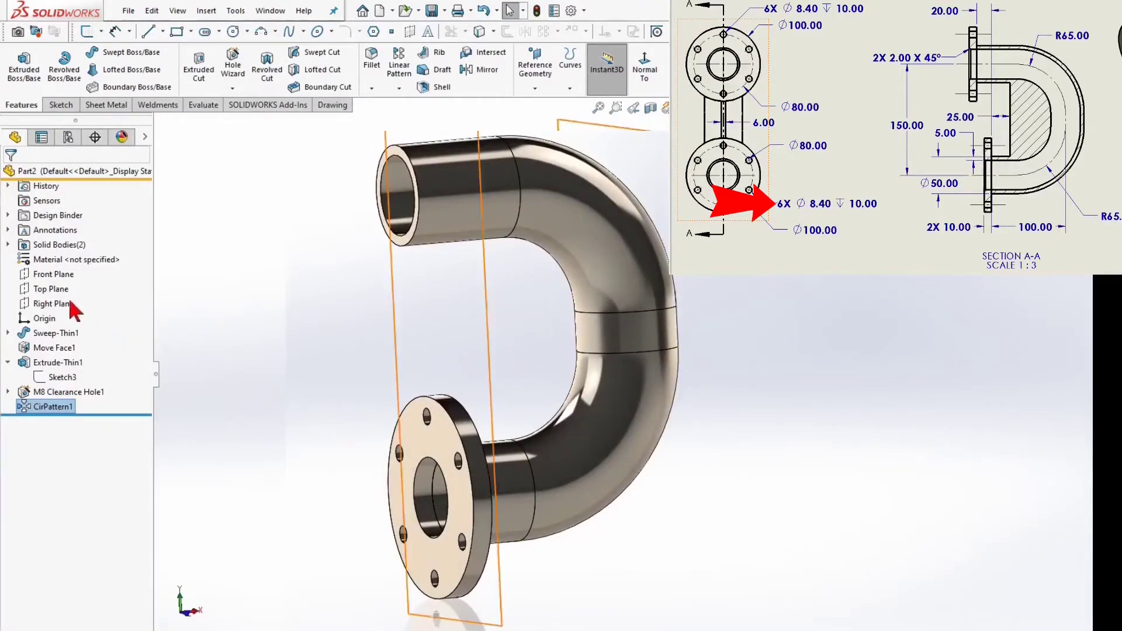
{"action": "left_click", "coordinate": [53, 274]}
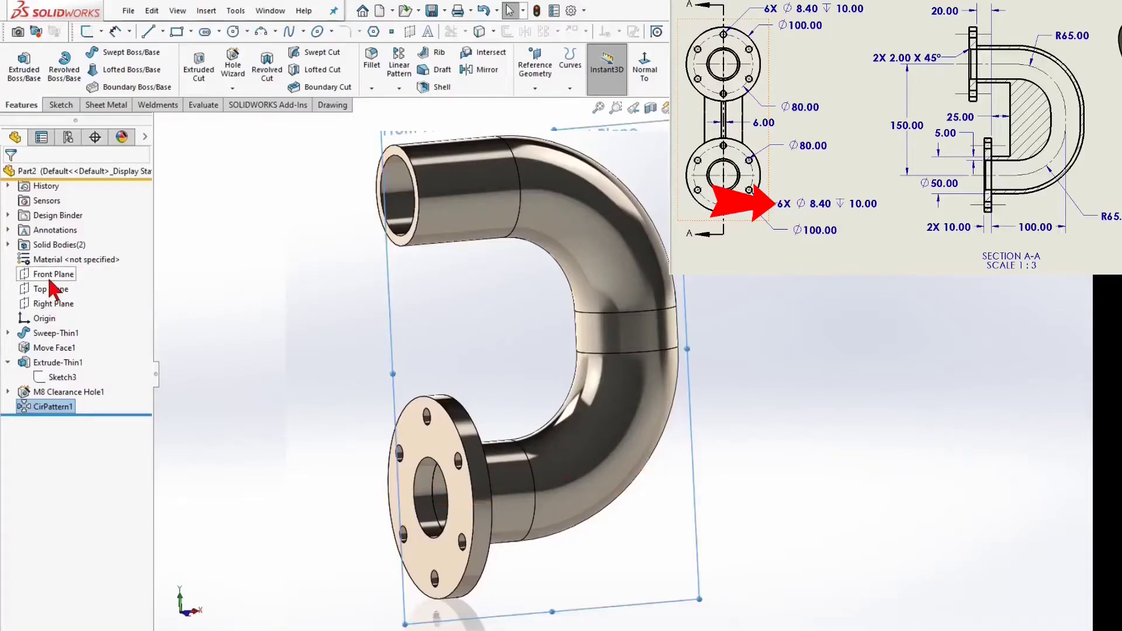
{"action": "left_click", "coordinate": [126, 262]}
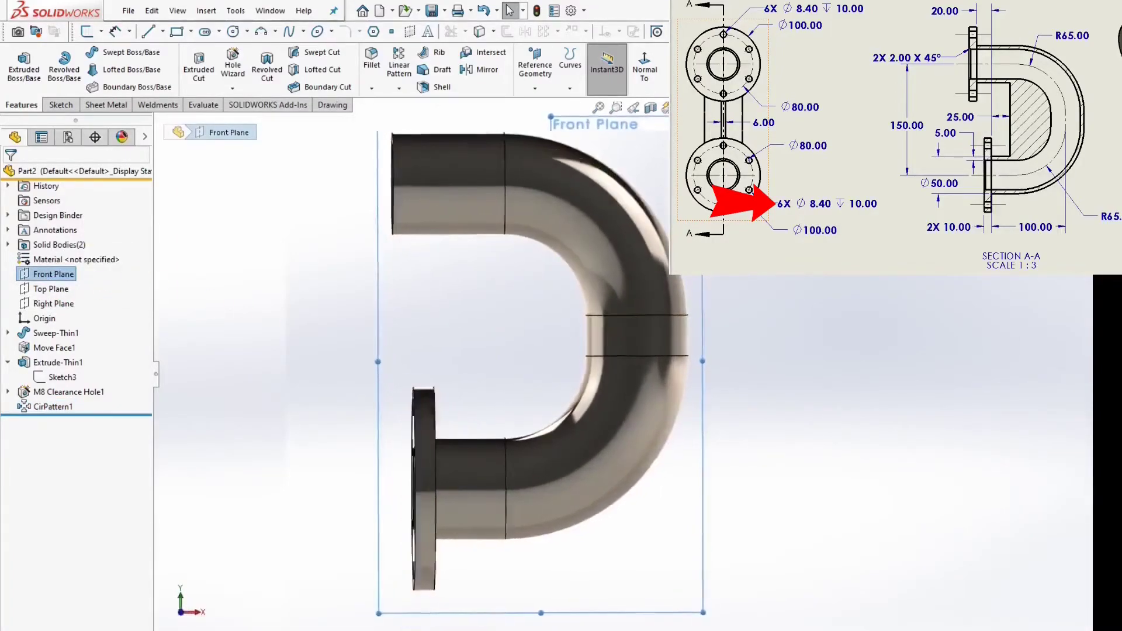
{"action": "right_click", "coordinate": [332, 300]}
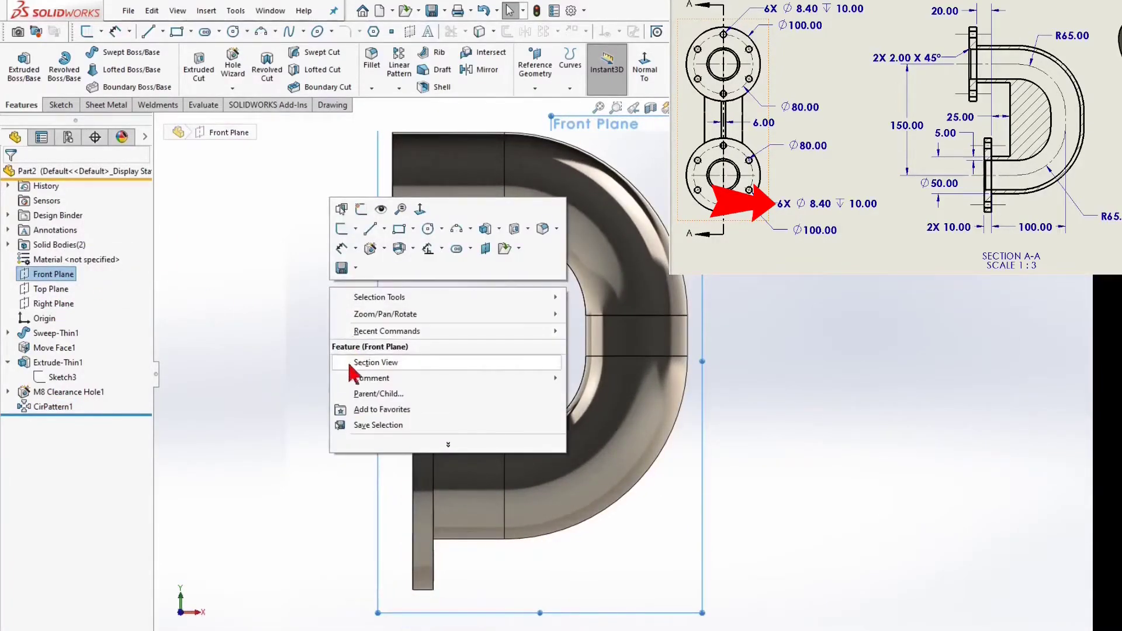
{"action": "left_click", "coordinate": [342, 229]}
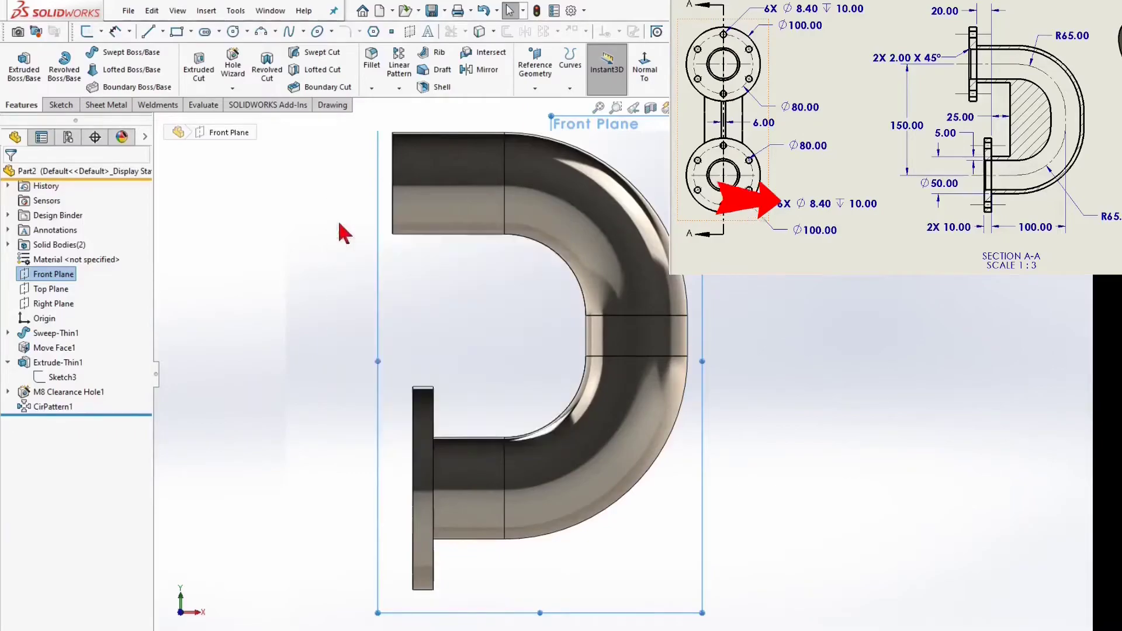
{"action": "right_click", "coordinate": [435, 289]}
{"action": "left_click", "coordinate": [475, 231]}
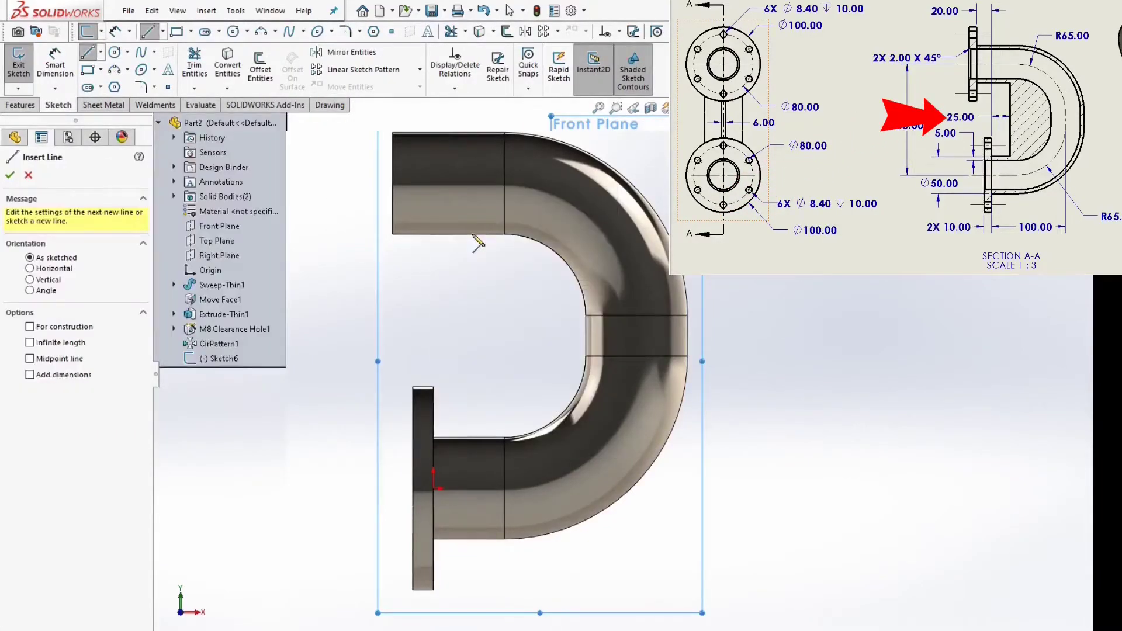
{"action": "left_click", "coordinate": [475, 234]}
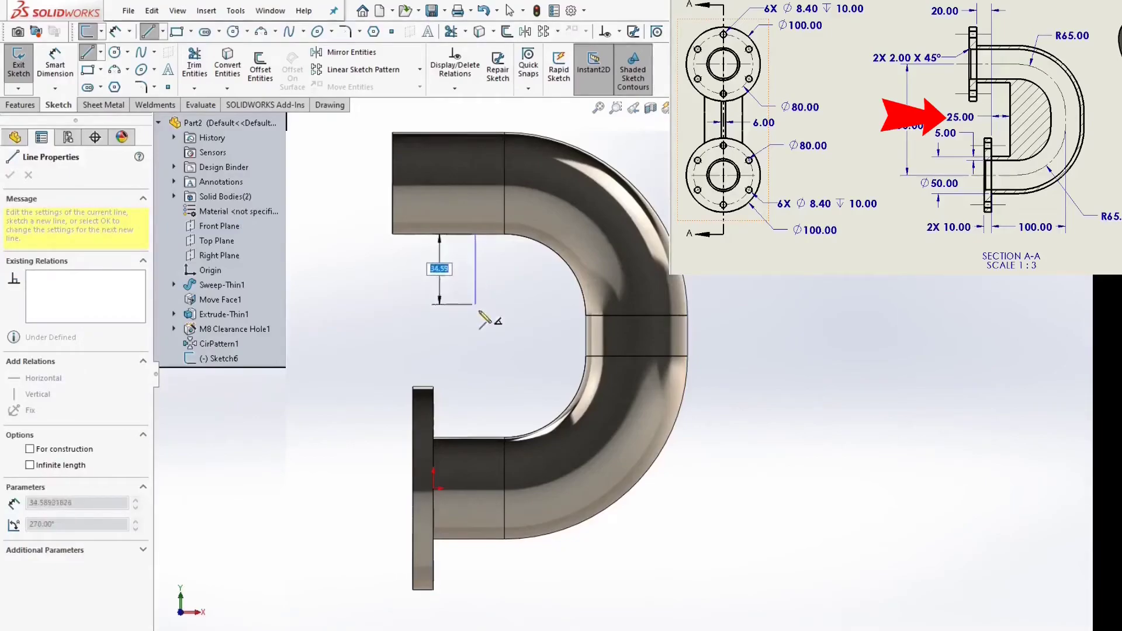
{"action": "left_click", "coordinate": [475, 437]}
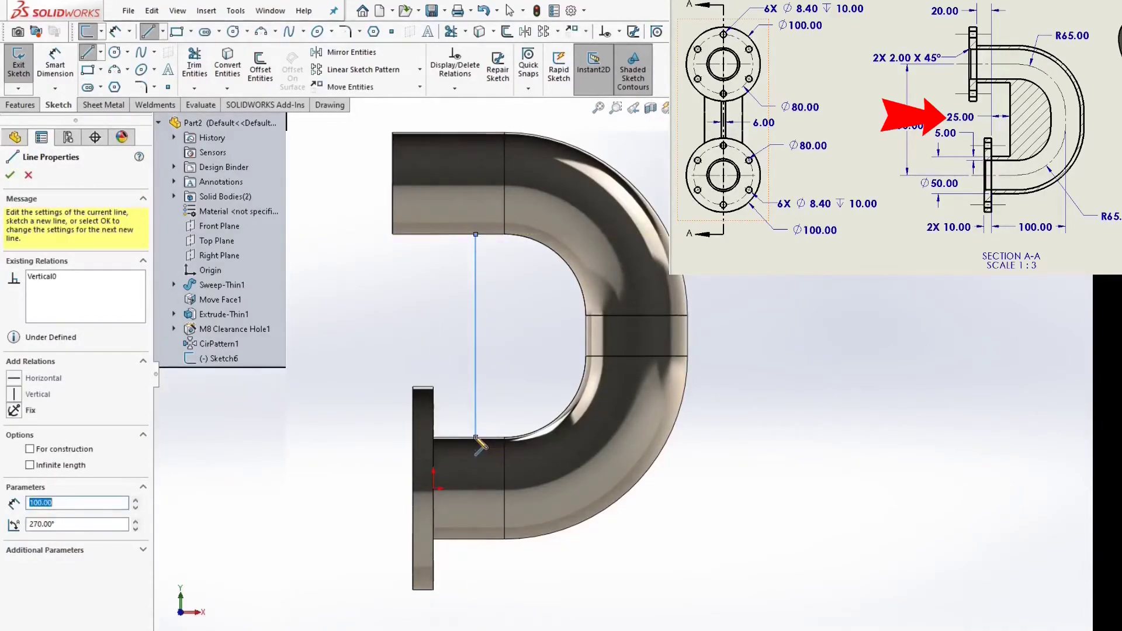
Step: Dimension the vertical line 25 mm from the flange edge
{"action": "right_click", "coordinate": [496, 370]}
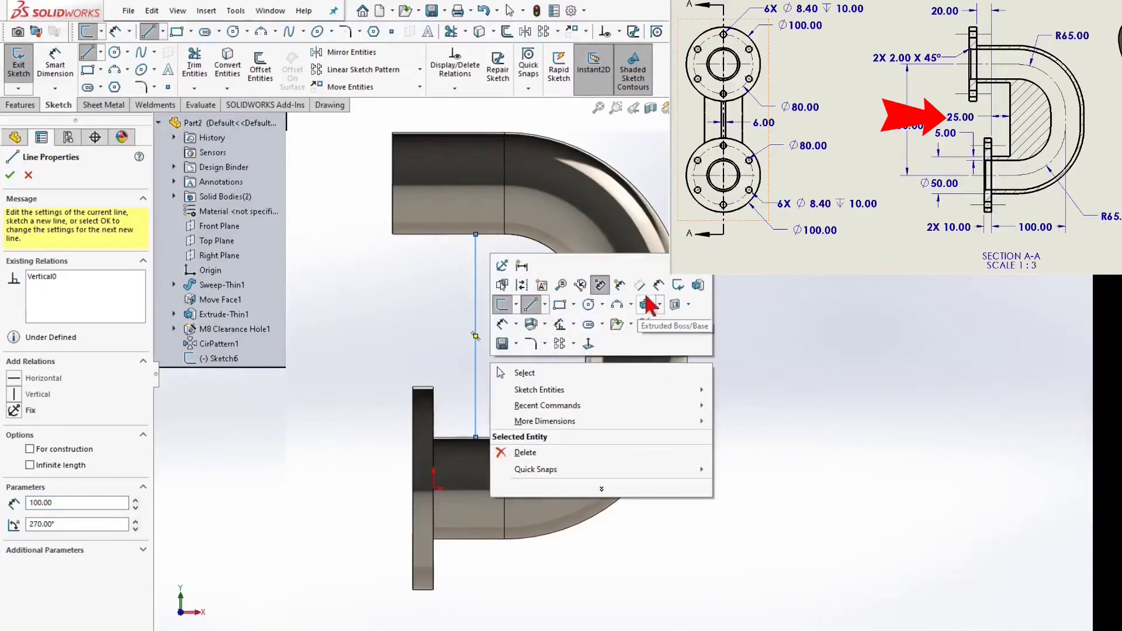
{"action": "left_click", "coordinate": [655, 295]}
{"action": "left_click", "coordinate": [476, 378]}
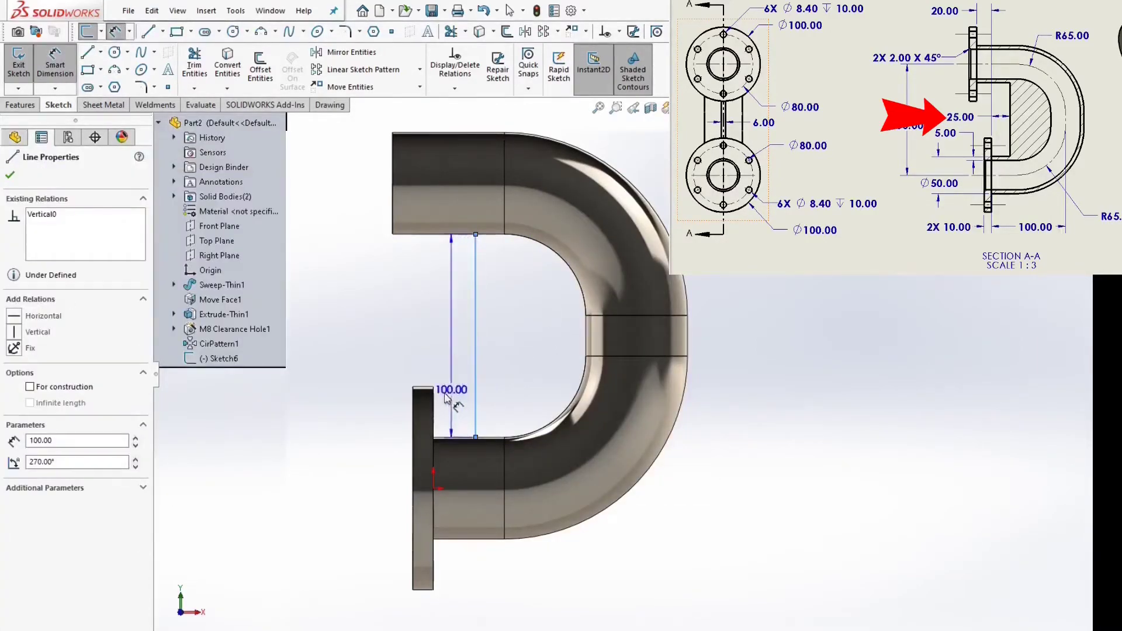
{"action": "left_click", "coordinate": [434, 400]}
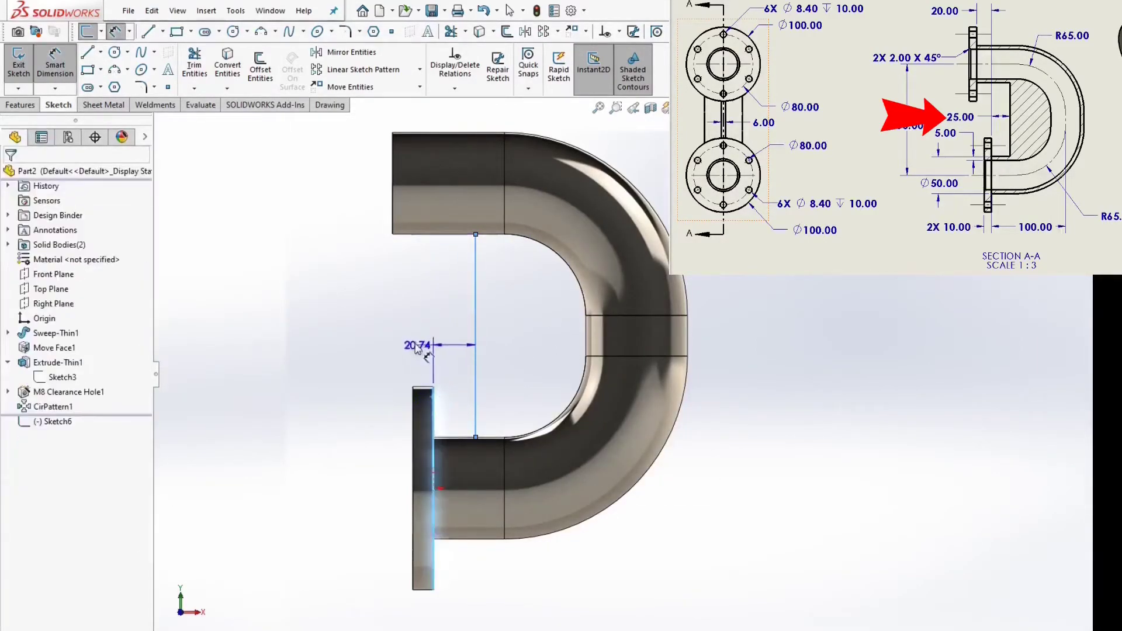
{"action": "left_click", "coordinate": [381, 341]}
{"action": "type", "text": "25"}
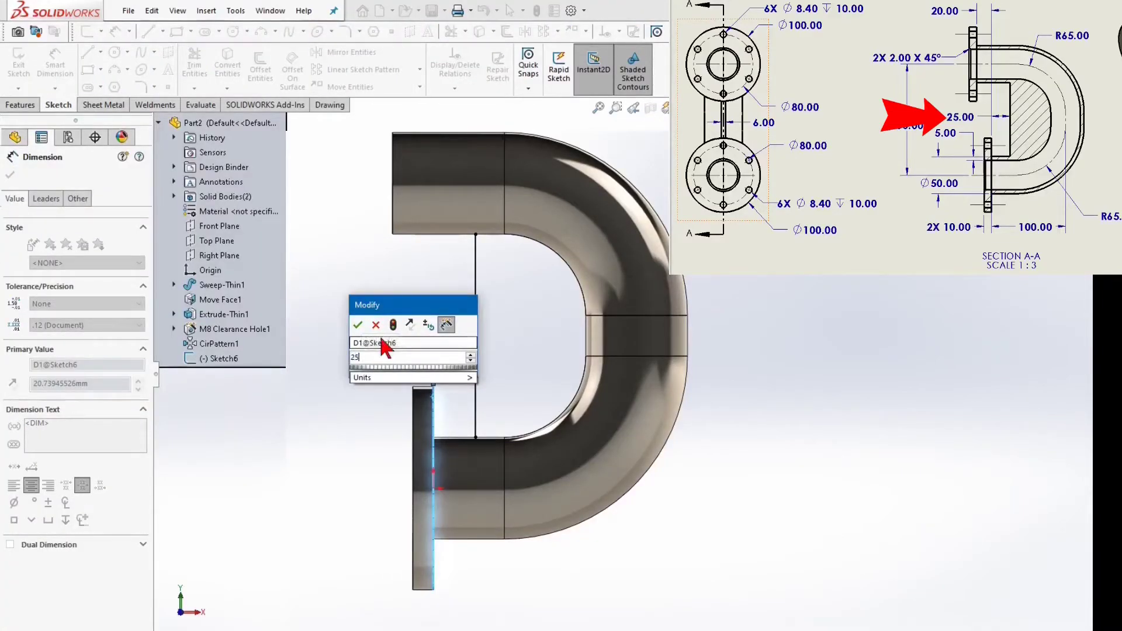
{"action": "key", "text": "Return"}
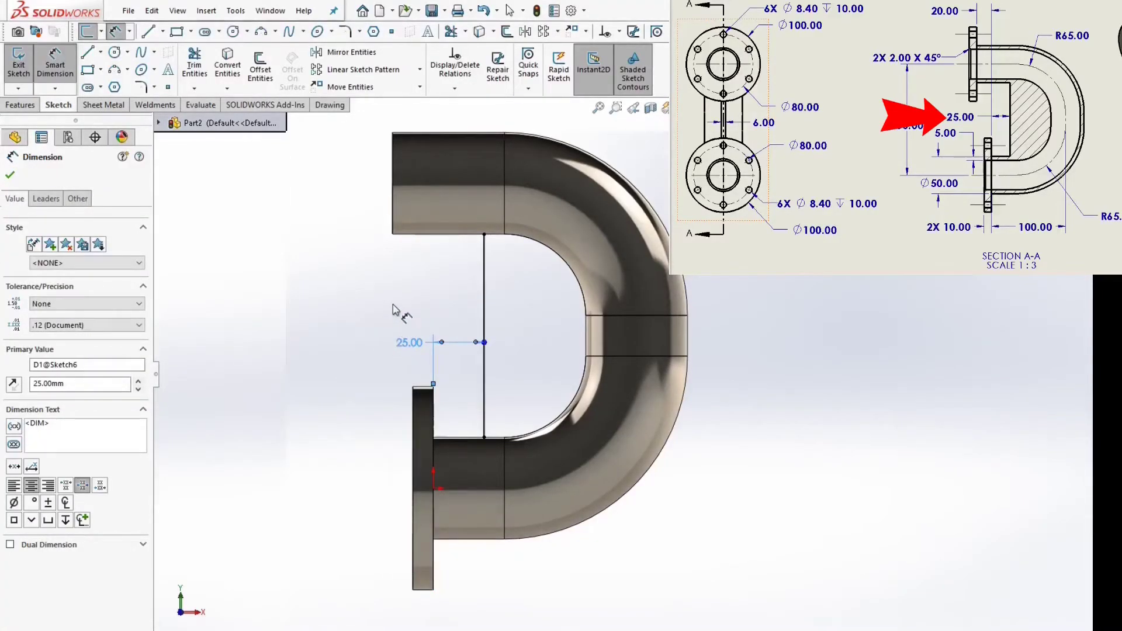
{"action": "left_click", "coordinate": [22, 108]}
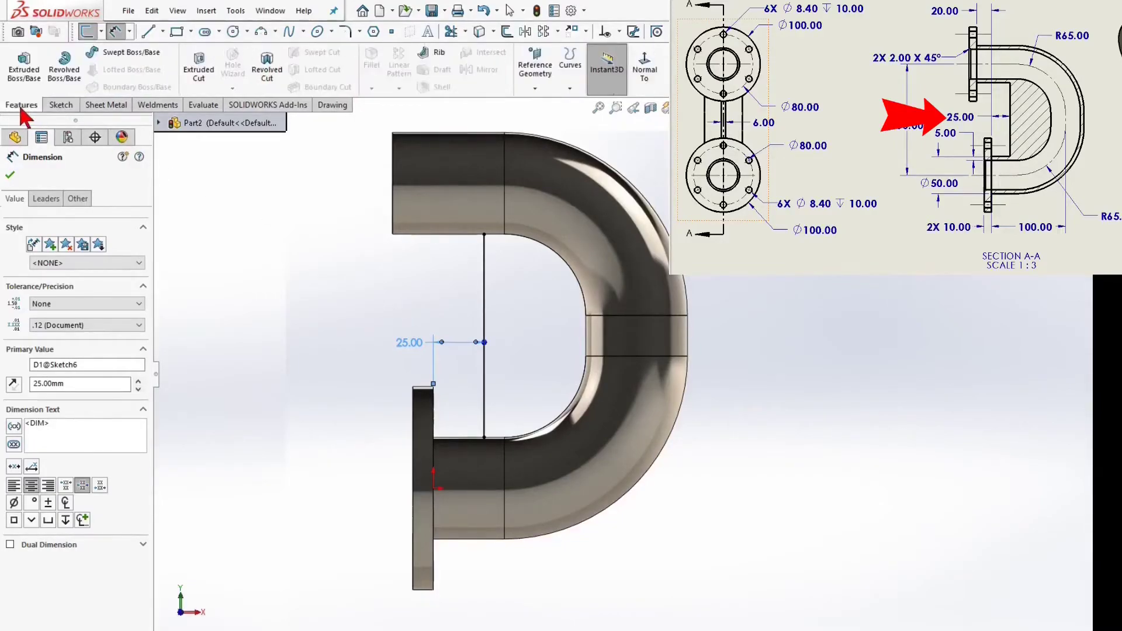
Step: Create a rib from the sketched line on the pipe body, with the material side flipped
{"action": "left_click", "coordinate": [439, 59]}
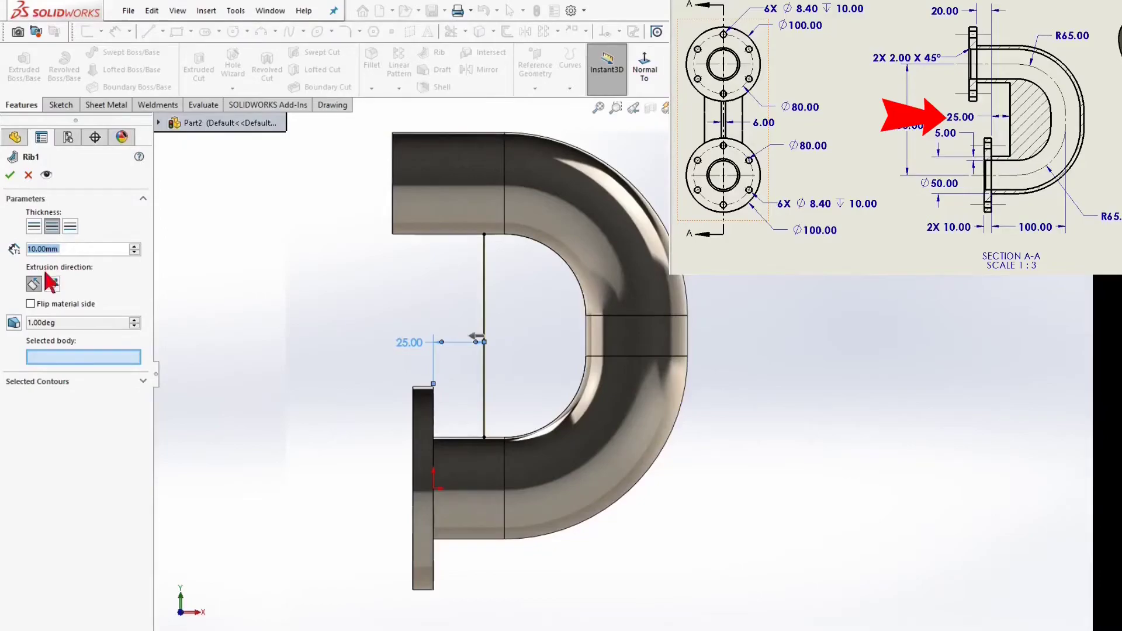
{"action": "left_click", "coordinate": [30, 304]}
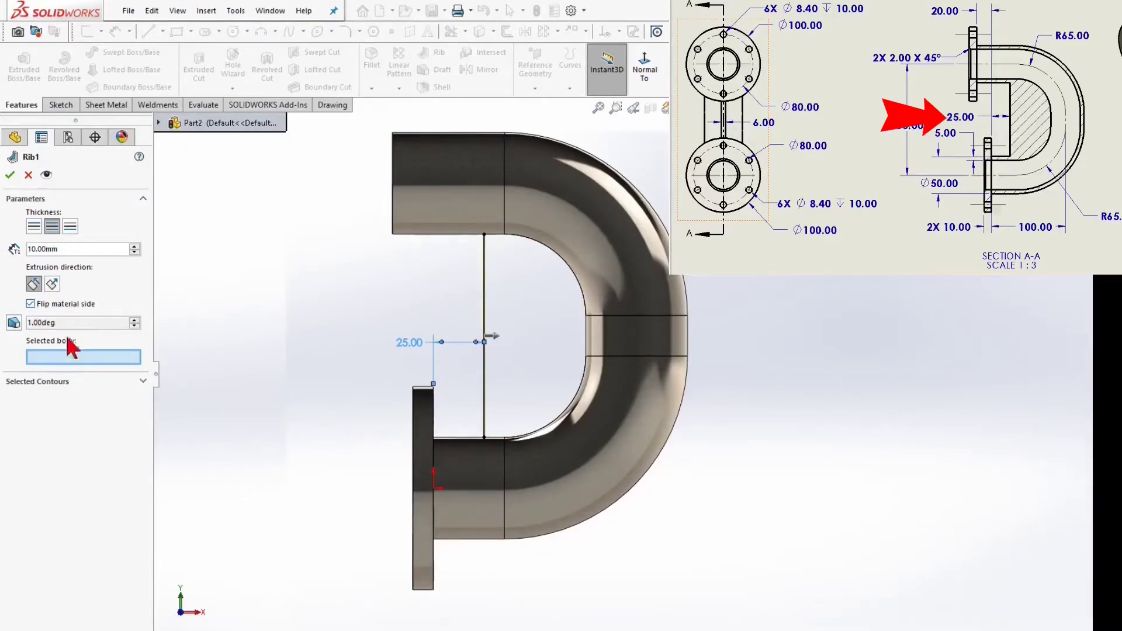
{"action": "left_click", "coordinate": [596, 286]}
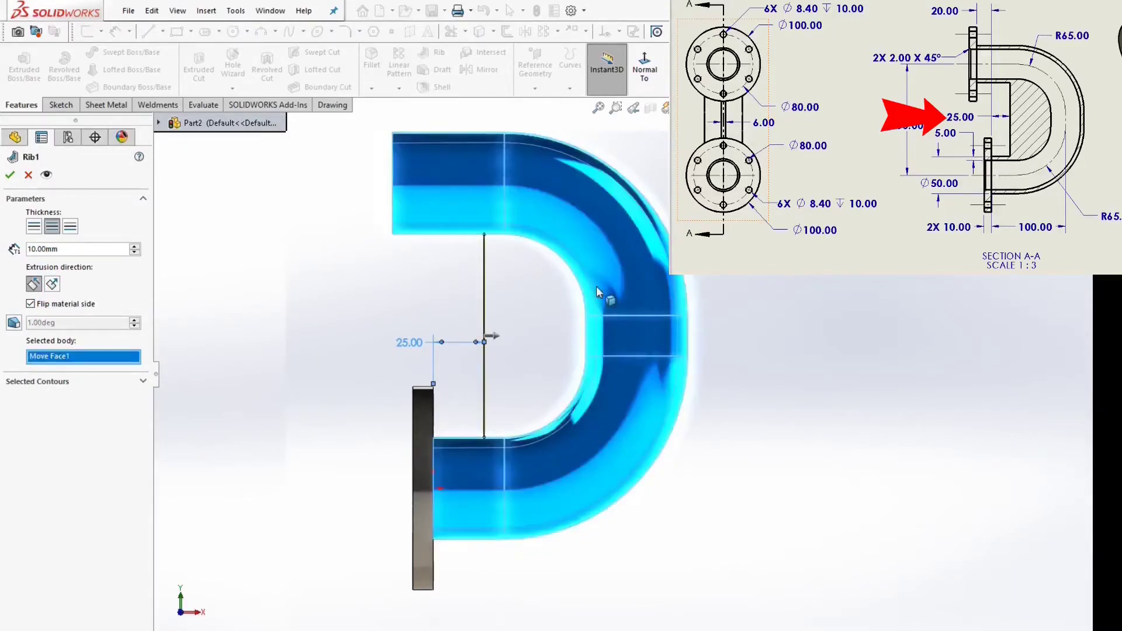
{"action": "left_click", "coordinate": [10, 174]}
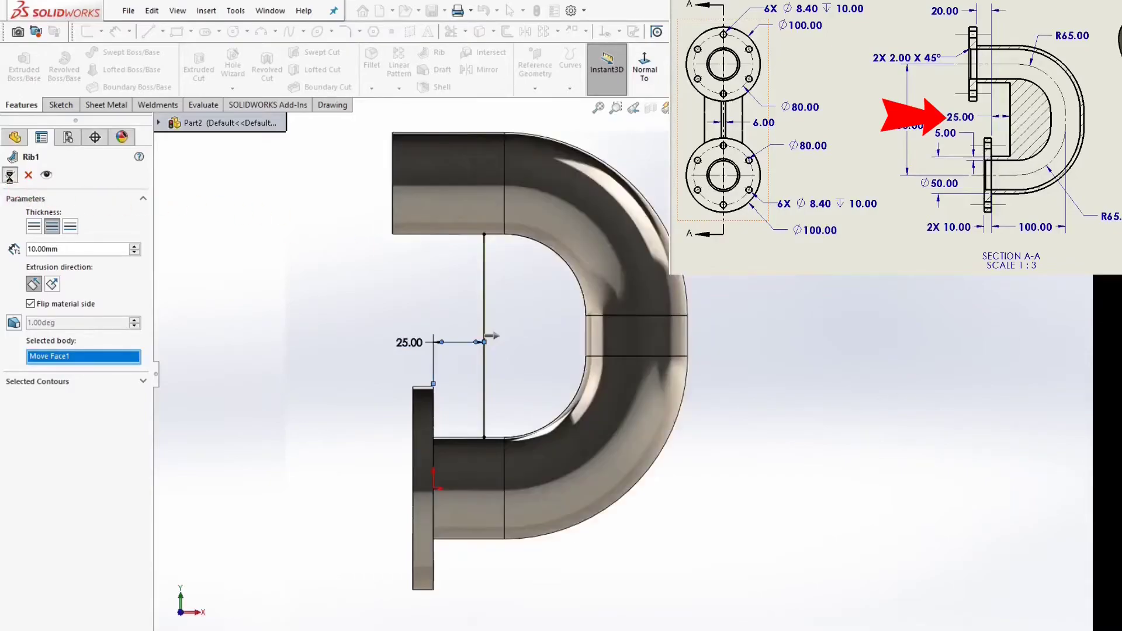
{"action": "middle_click_drag", "start_coordinate": [367, 327], "coordinate": [468, 321]}
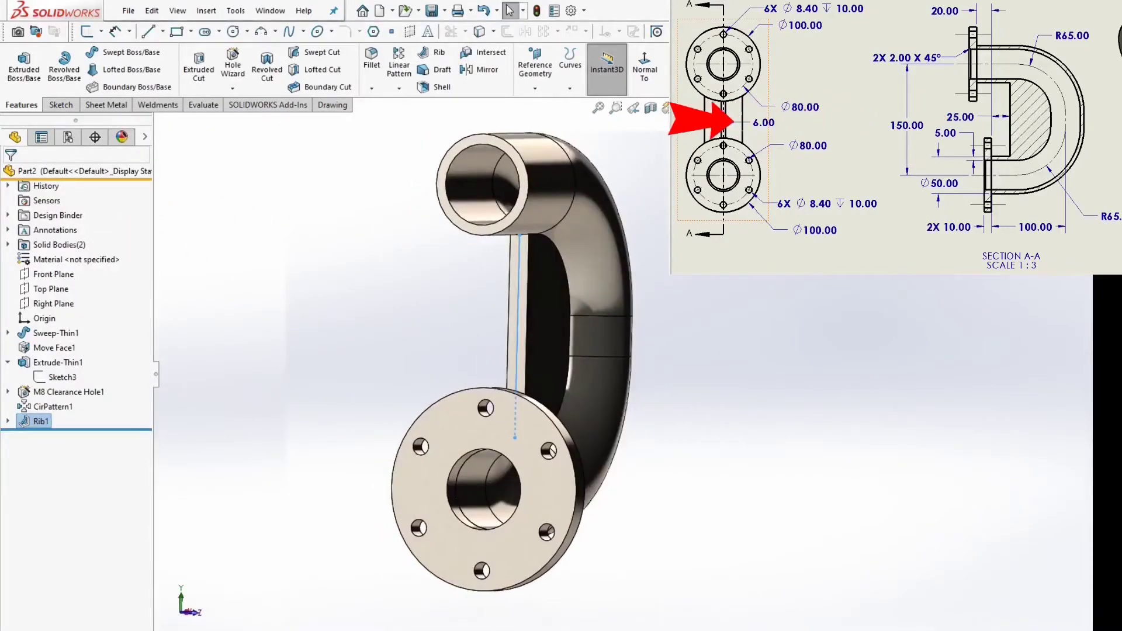
Step: Edit Rib1 to change its thickness from 10 mm to 6 mm
{"action": "right_click", "coordinate": [42, 421]}
{"action": "left_click", "coordinate": [51, 371]}
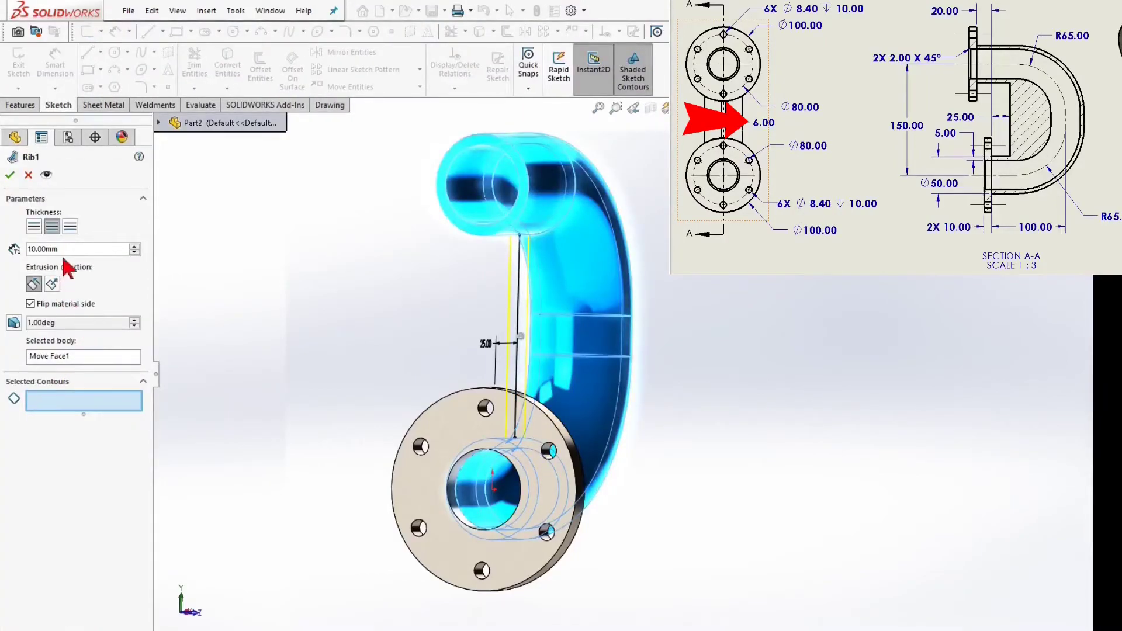
{"action": "left_click_drag", "start_coordinate": [76, 249], "coordinate": [2, 246]}
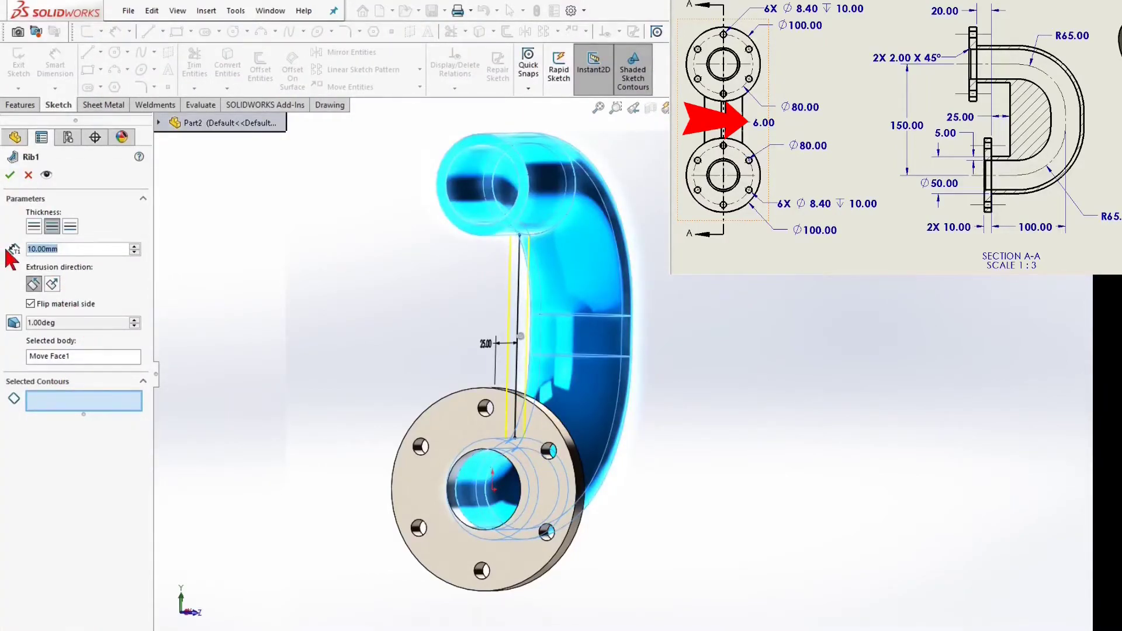
{"action": "type", "text": "6"}
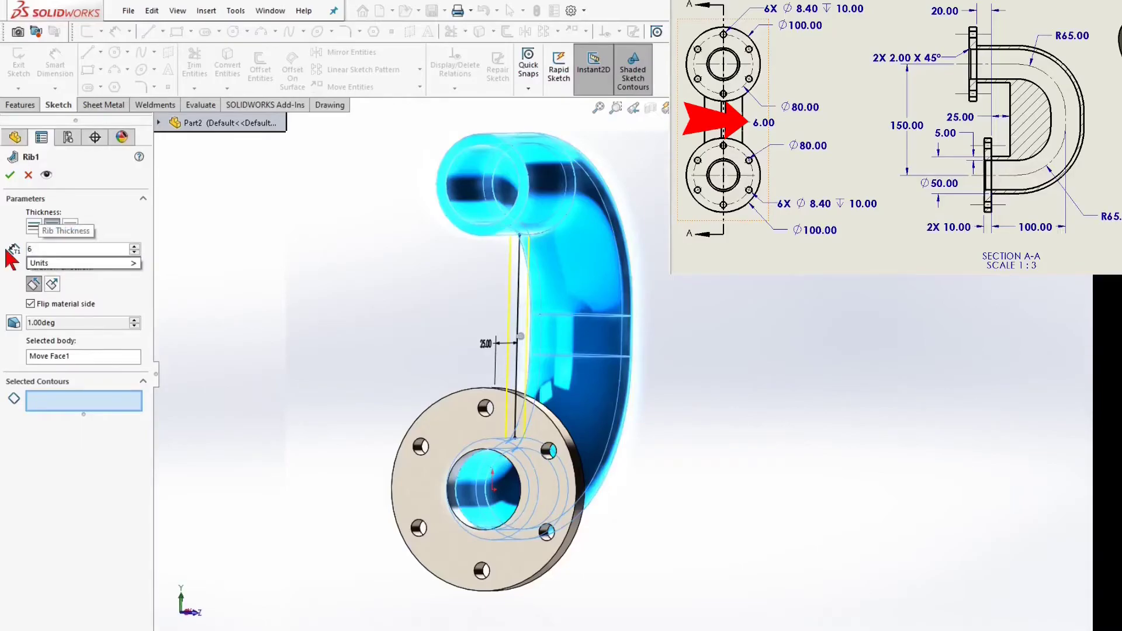
{"action": "key", "text": "Return"}
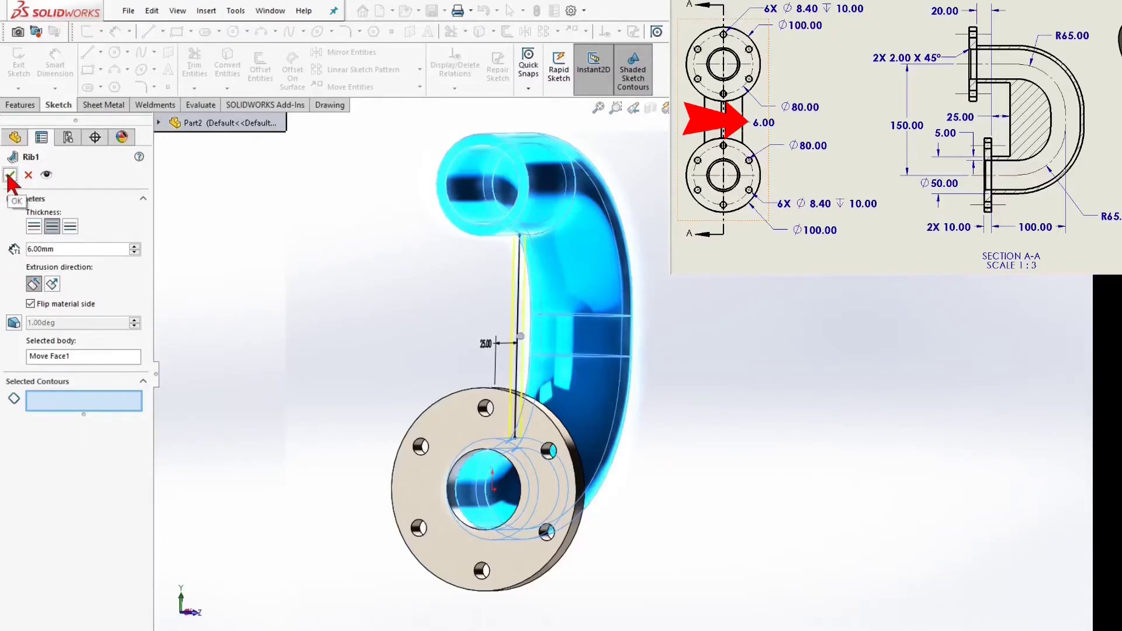
{"action": "left_click", "coordinate": [10, 176]}
{"action": "middle_click_drag", "start_coordinate": [257, 322], "coordinate": [359, 319]}
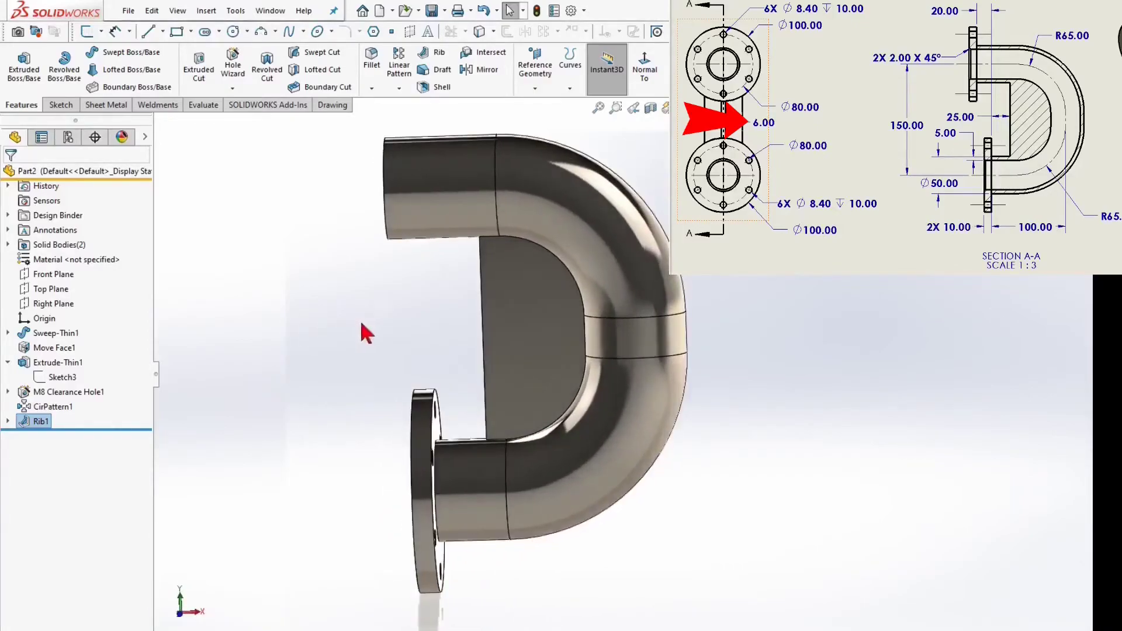
{"action": "key", "text": "ctrl+1"}
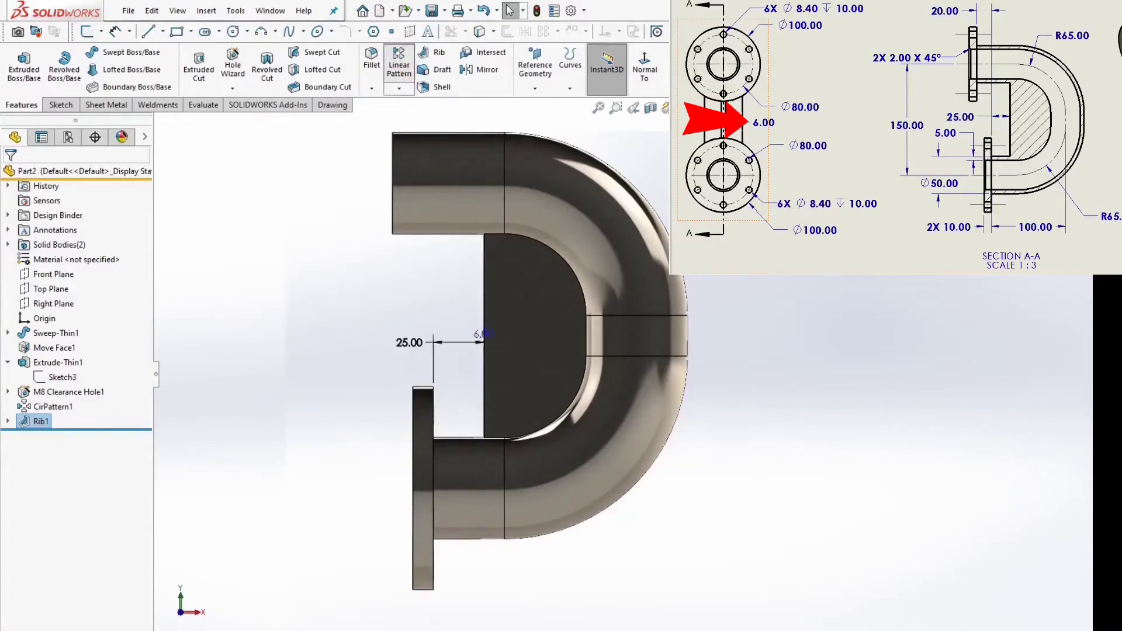
Step: Start a linear pattern along a vertical edge with 150 mm spacing, and 20 mm in Direction 2
{"action": "left_click", "coordinate": [401, 65]}
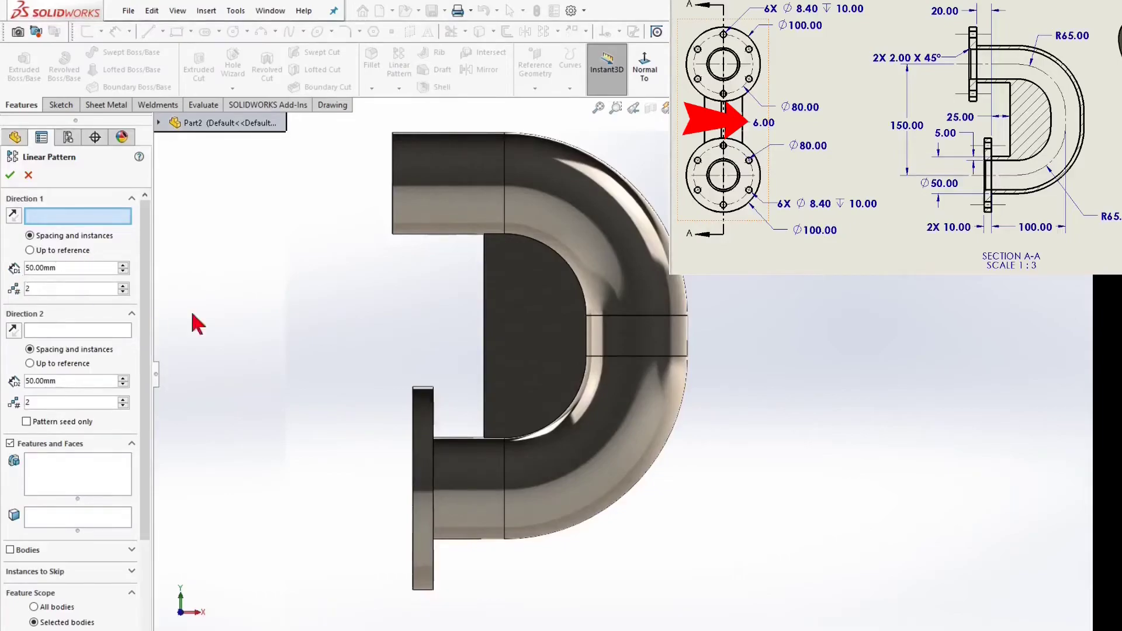
{"action": "left_click", "coordinate": [485, 309]}
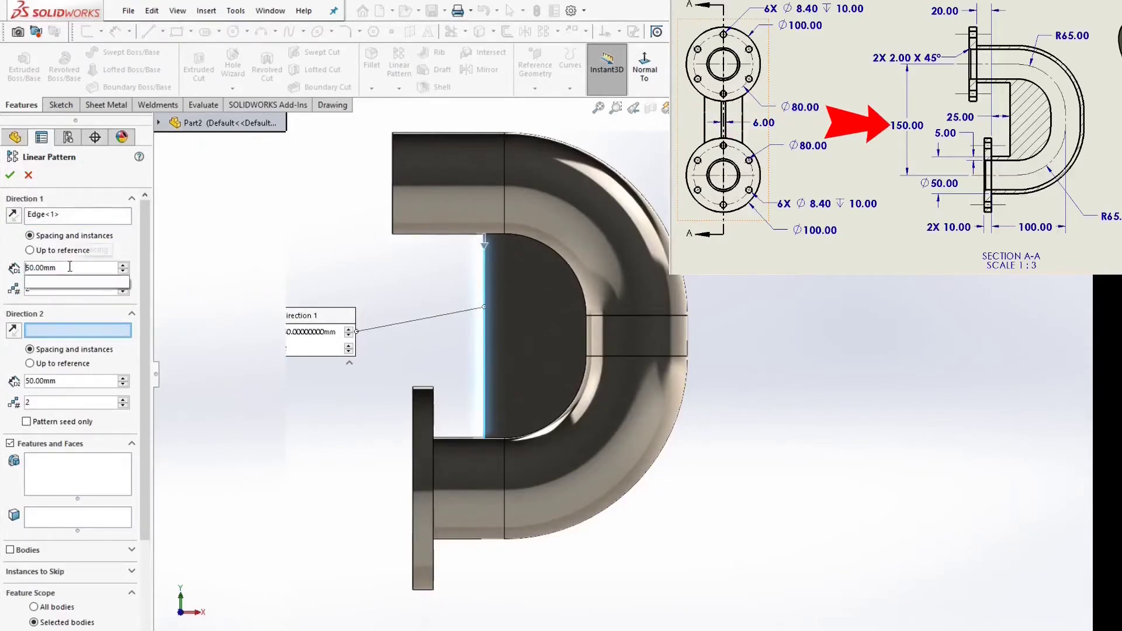
{"action": "left_click_drag", "start_coordinate": [71, 269], "coordinate": [4, 266]}
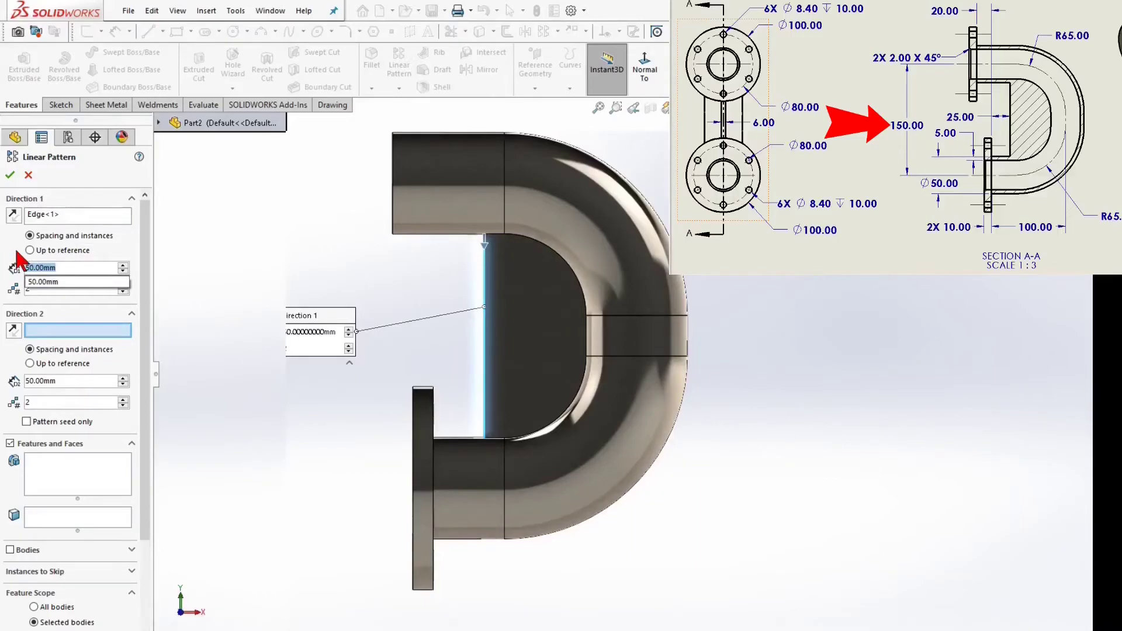
{"action": "type", "text": "150"}
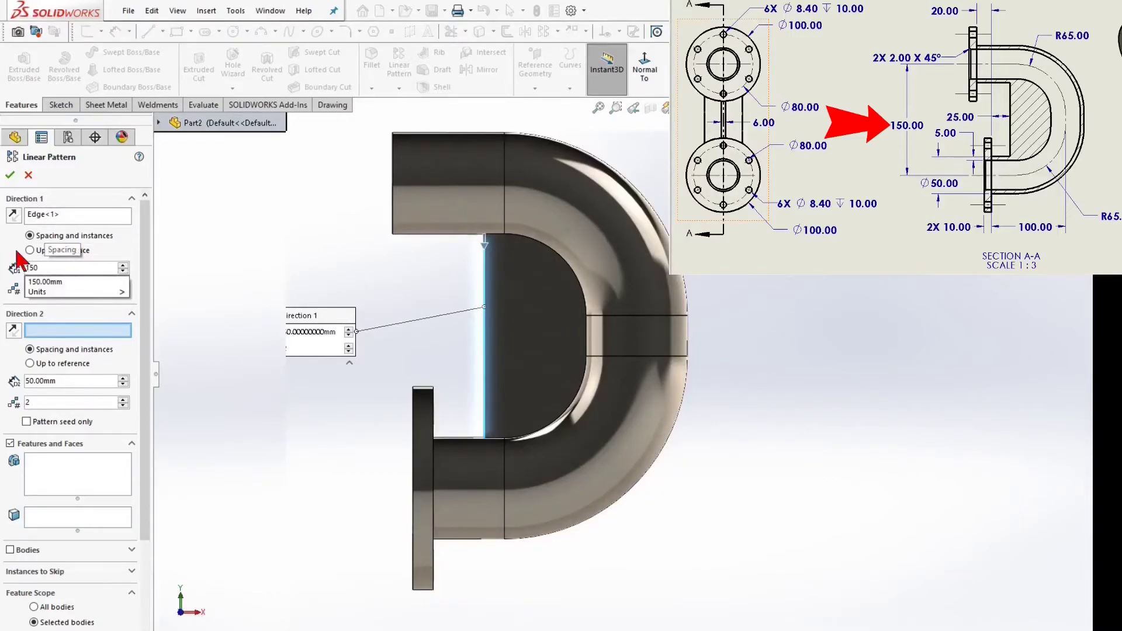
{"action": "mouse_move", "coordinate": [93, 310]}
{"action": "left_click", "coordinate": [36, 313]}
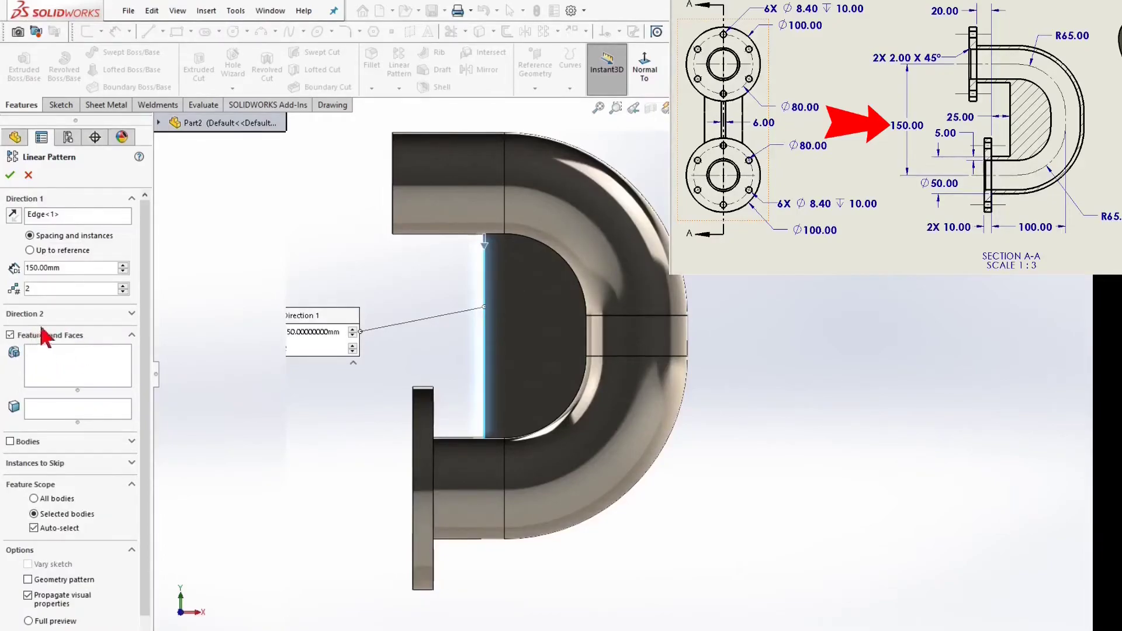
{"action": "left_click", "coordinate": [132, 314]}
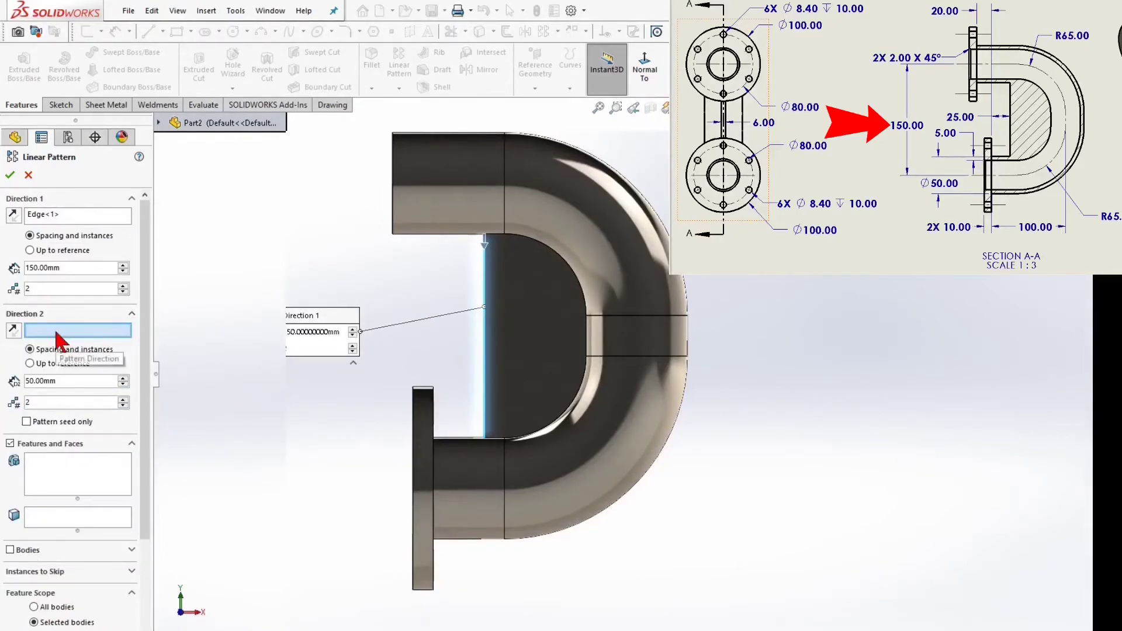
{"action": "double_click", "coordinate": [64, 381]}
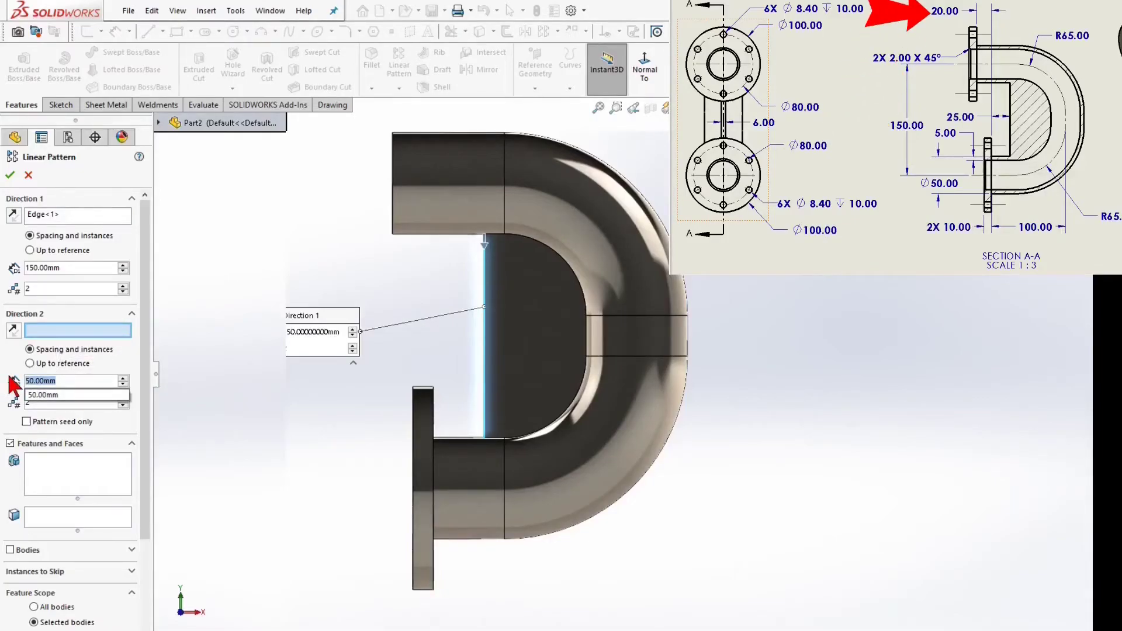
{"action": "type", "text": "20"}
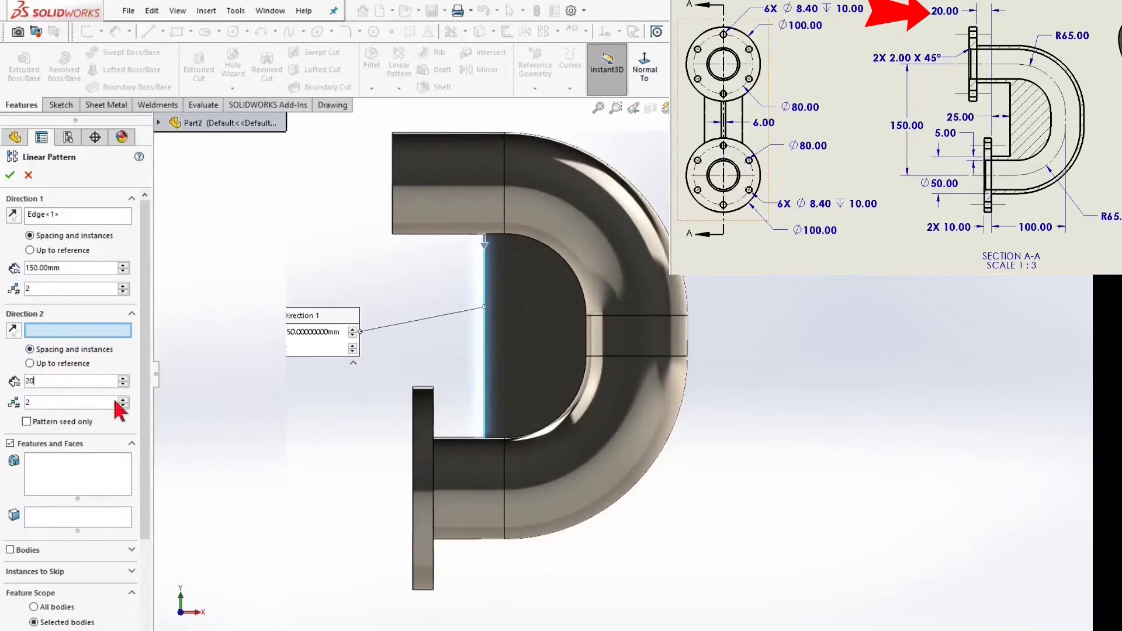
Step: Pattern the flange body, reversing Direction 1 and setting a reversed edge for Direction 2
{"action": "left_click", "coordinate": [11, 550]}
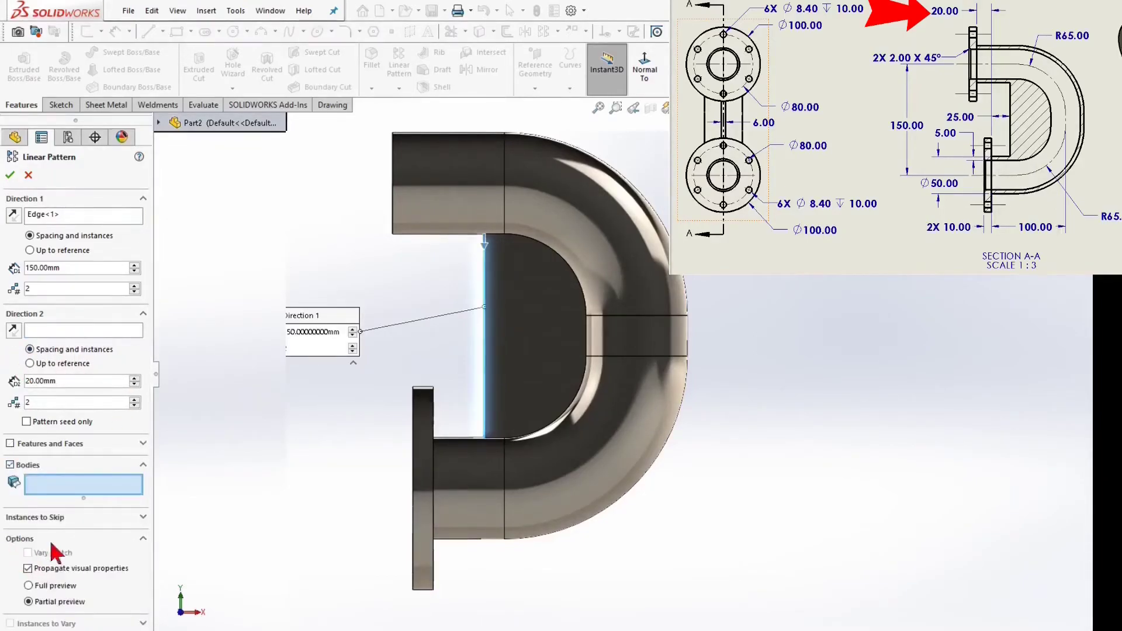
{"action": "left_click", "coordinate": [432, 417]}
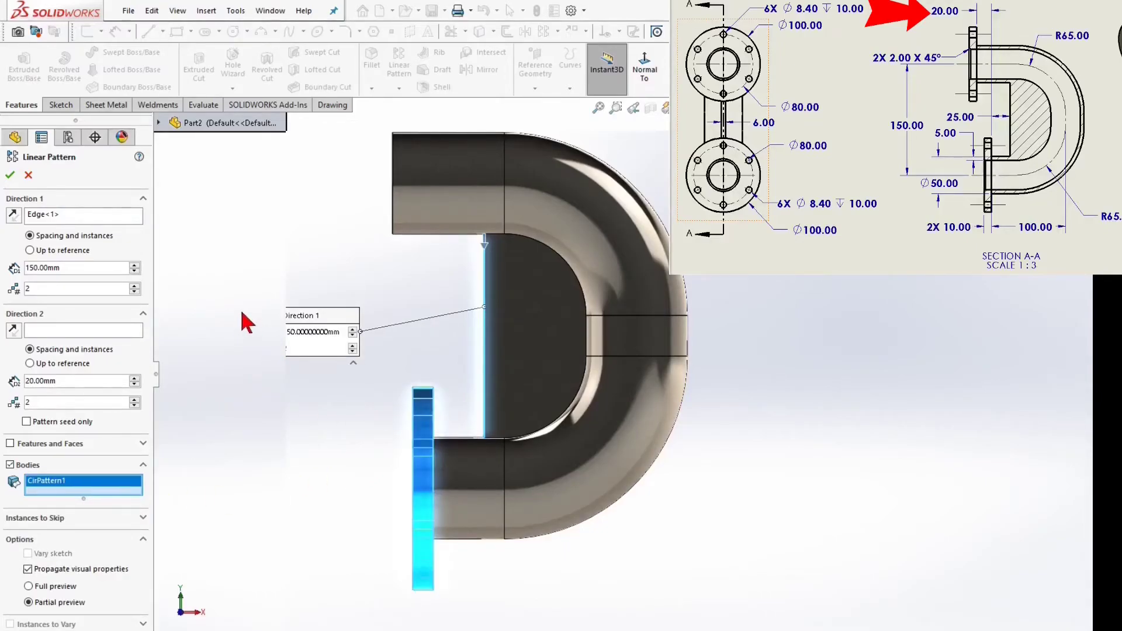
{"action": "left_click", "coordinate": [88, 215]}
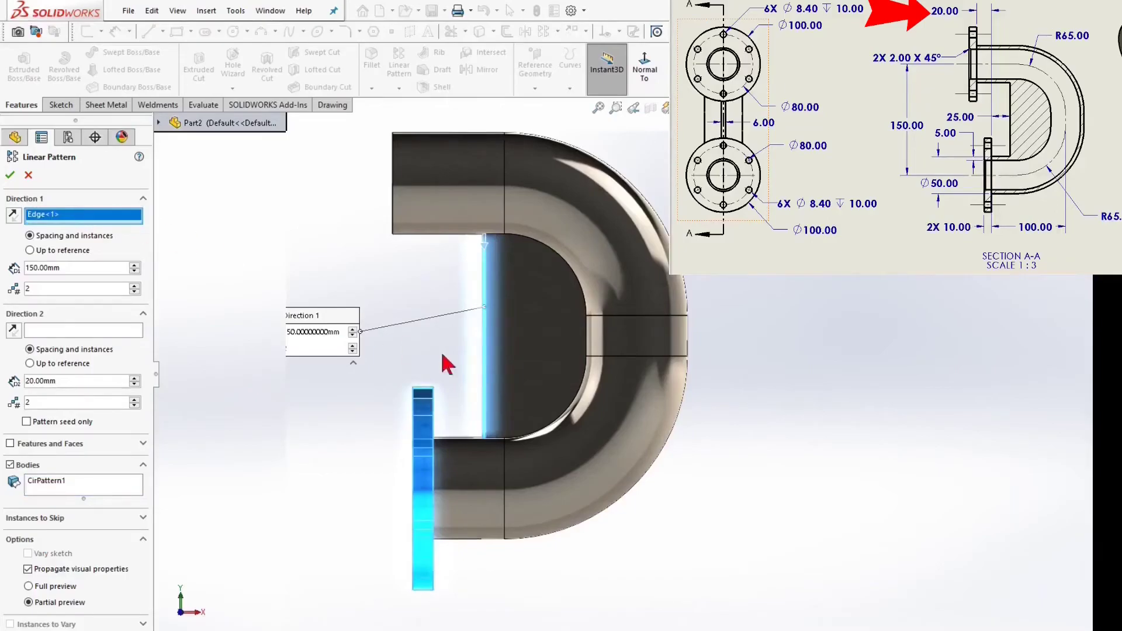
{"action": "left_click", "coordinate": [13, 214]}
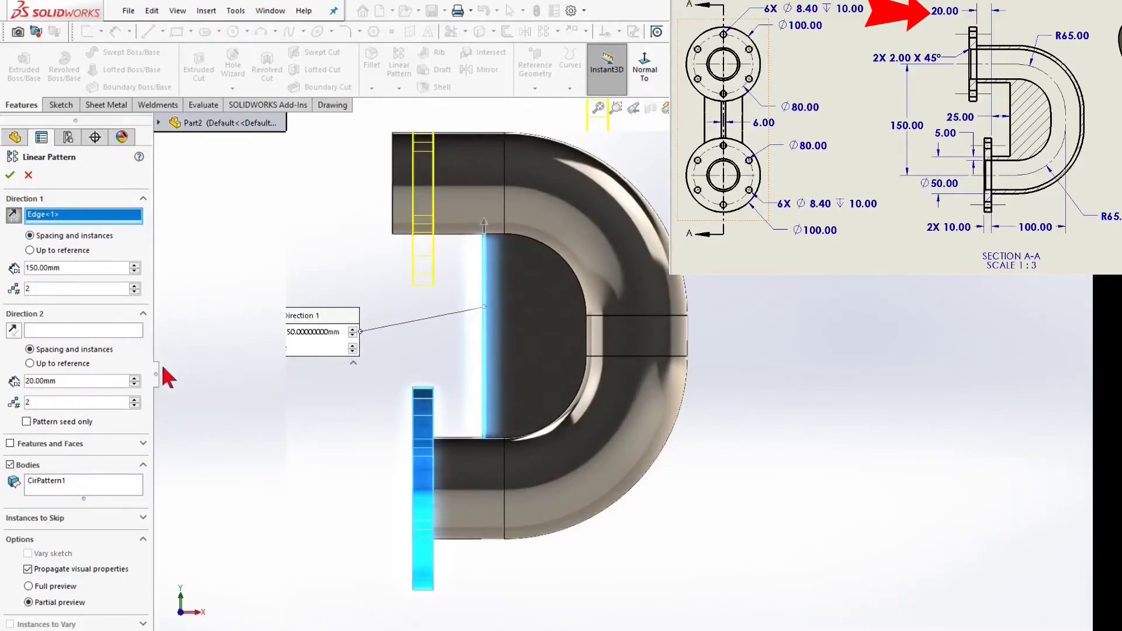
{"action": "left_click", "coordinate": [62, 331]}
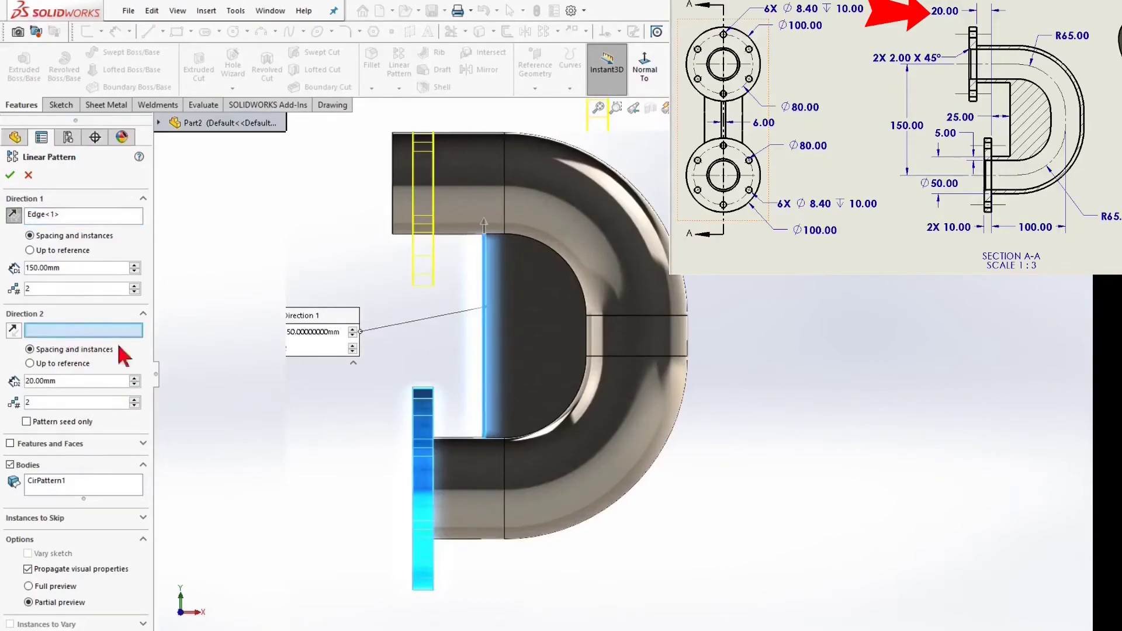
{"action": "left_click", "coordinate": [494, 237]}
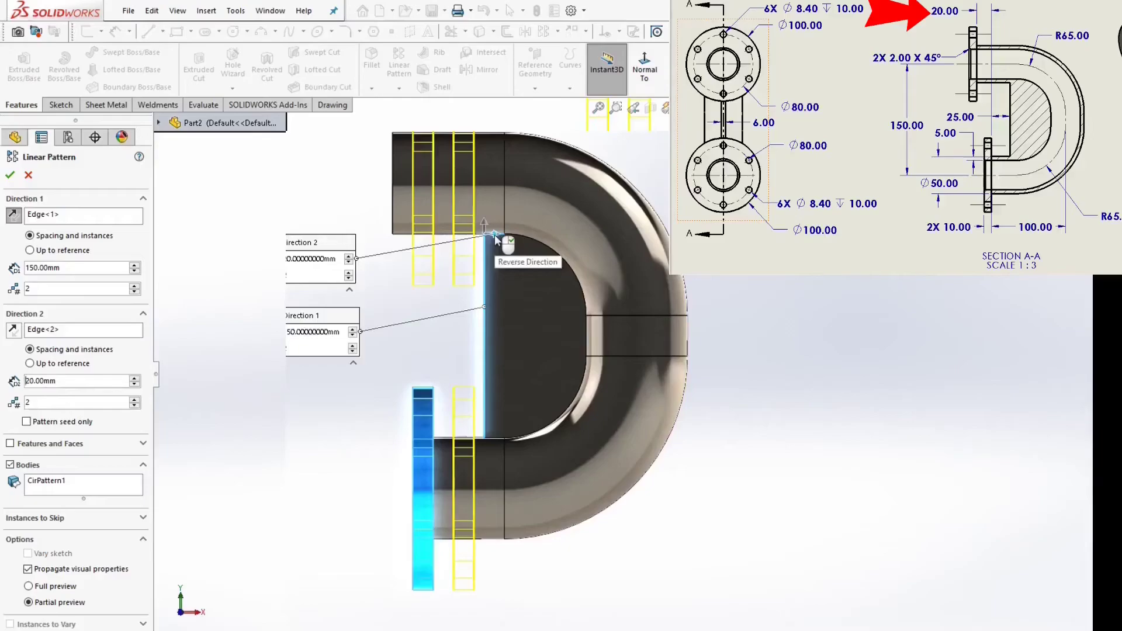
{"action": "left_click", "coordinate": [13, 330]}
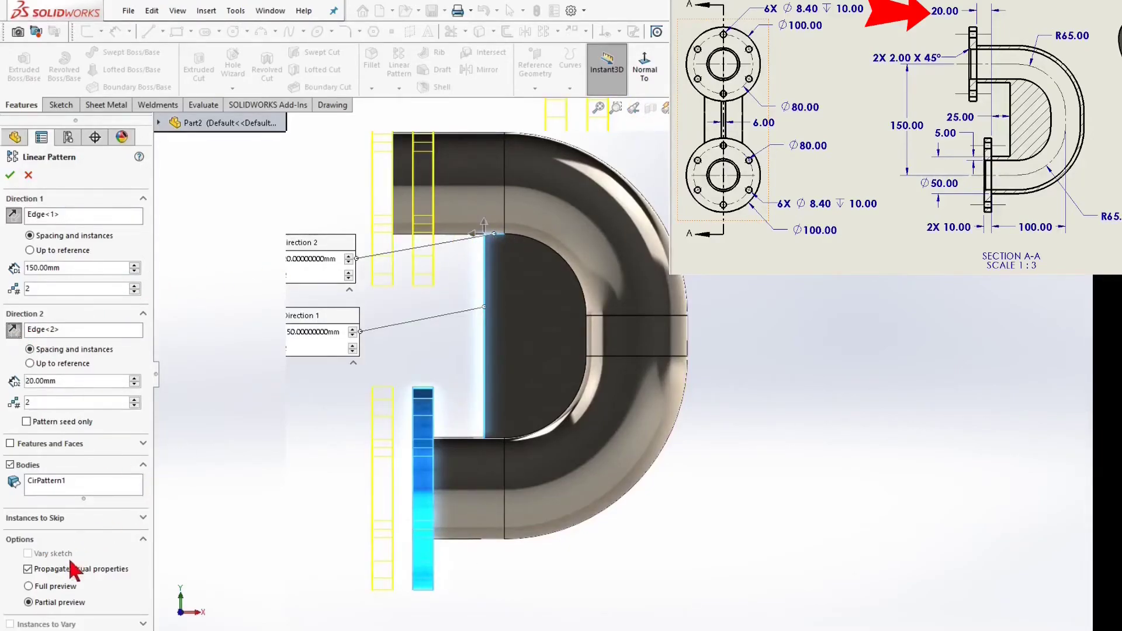
Step: Skip the upper-right and lower-left flange instances and finish LPattern1
{"action": "left_click", "coordinate": [100, 518]}
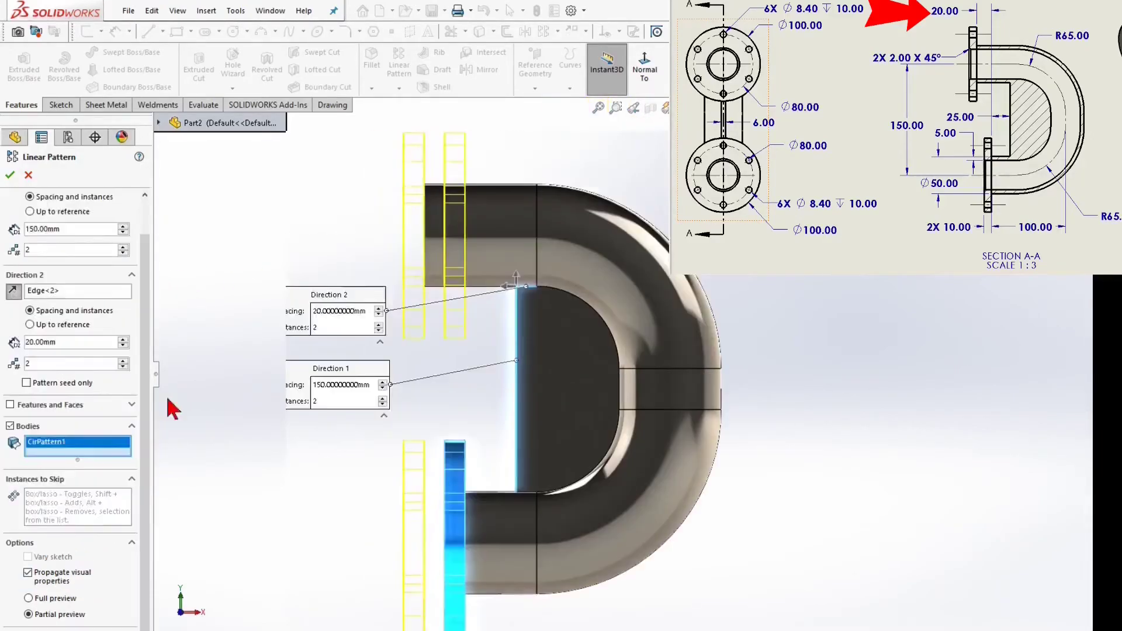
{"action": "left_click", "coordinate": [75, 515]}
{"action": "left_click", "coordinate": [455, 235]}
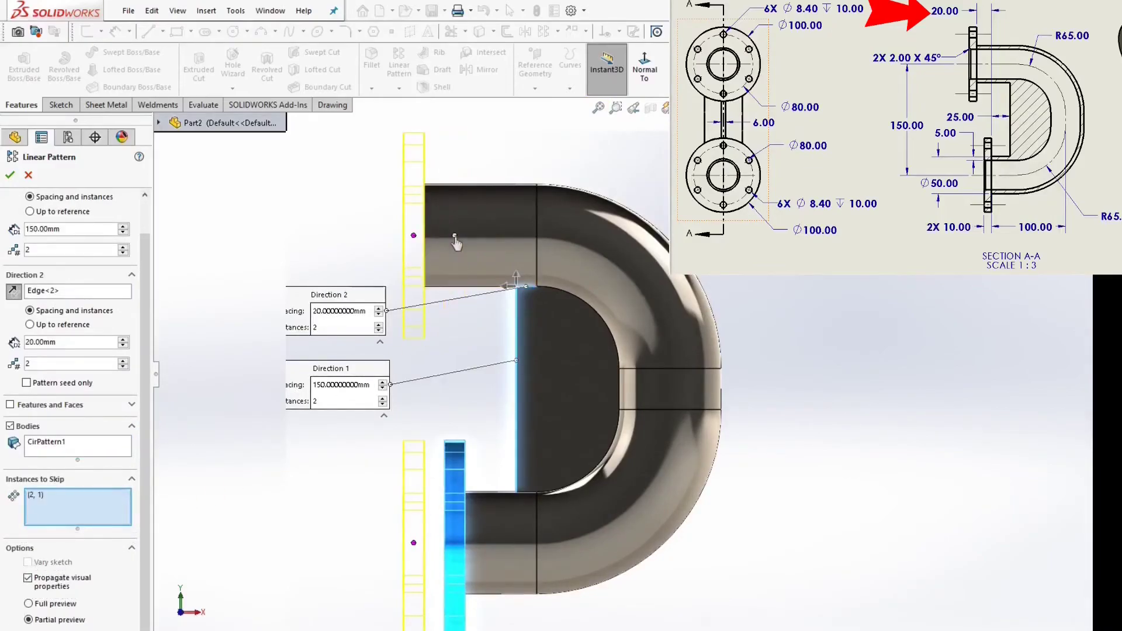
{"action": "left_click", "coordinate": [414, 543]}
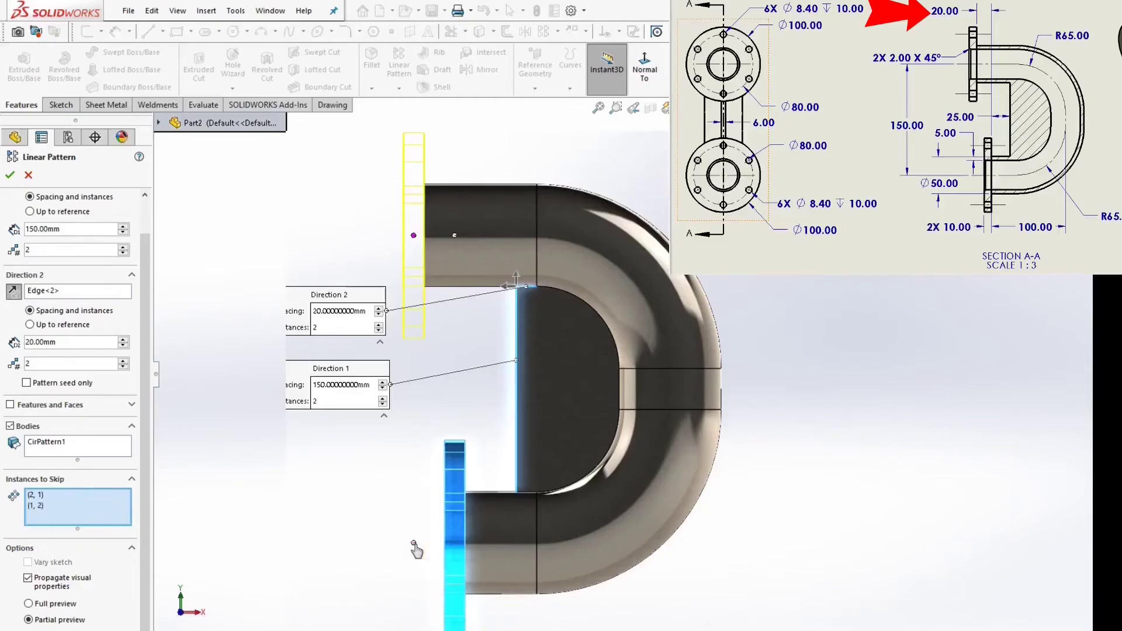
{"action": "left_click", "coordinate": [10, 175]}
{"action": "mouse_move", "coordinate": [362, 345]}
{"action": "middle_mouse_down"}
{"action": "mouse_move", "coordinate": [413, 347]}
{"action": "mouse_move", "coordinate": [318, 345]}
{"action": "mouse_move", "coordinate": [306, 359]}
{"action": "middle_mouse_up"}
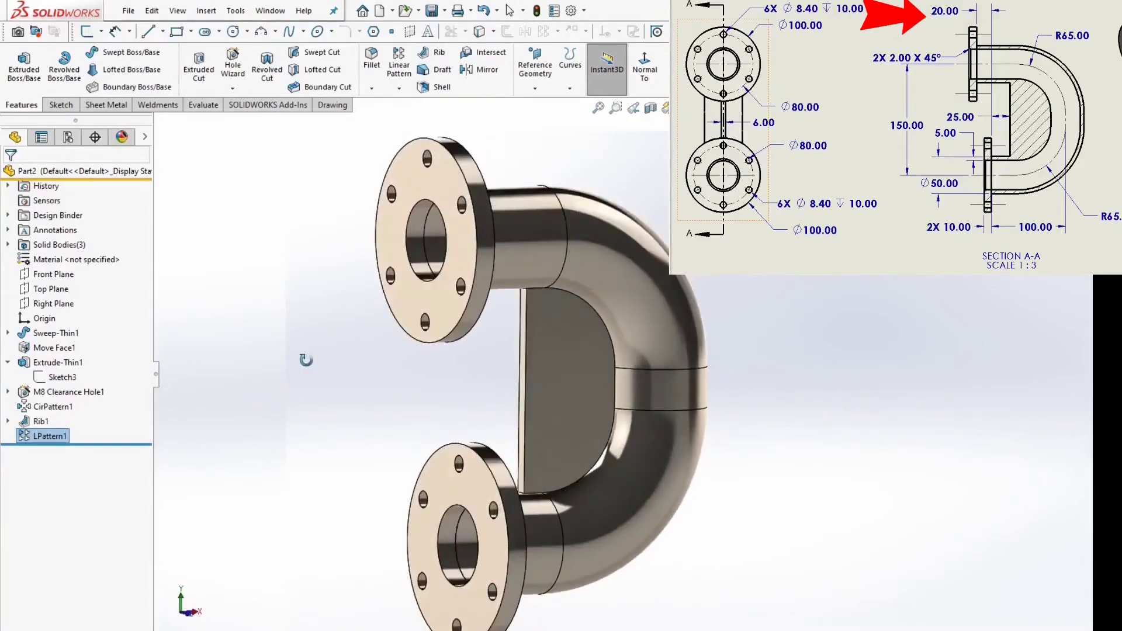
Step: Chamfer the top flange's bore edge 2 mm at 45°
{"action": "left_click", "coordinate": [287, 354]}
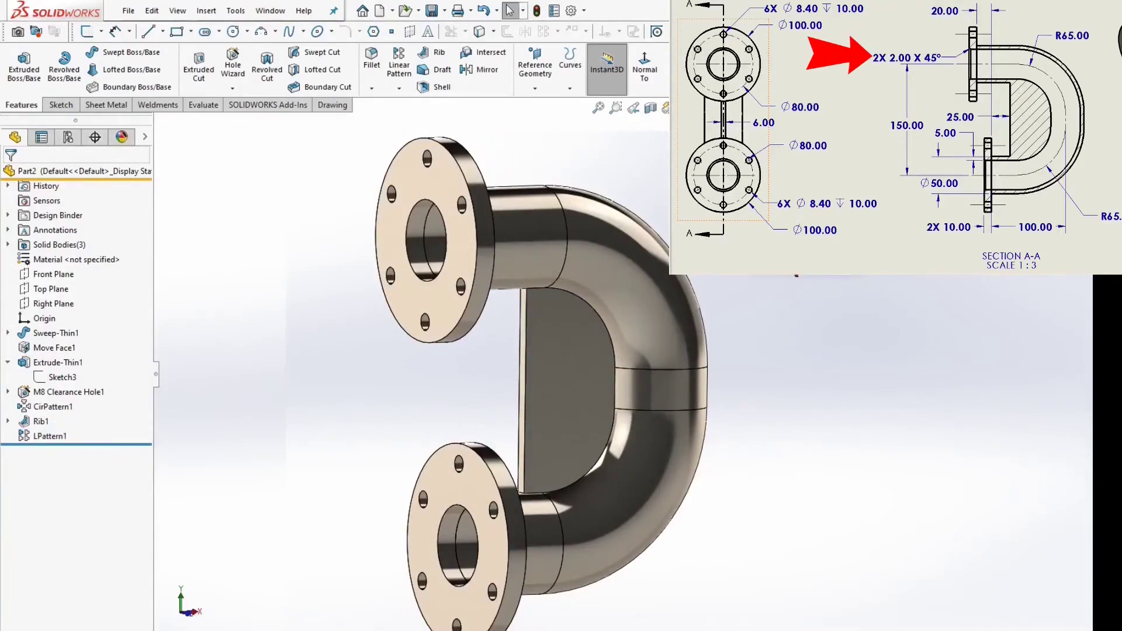
{"action": "key", "text": "c"}
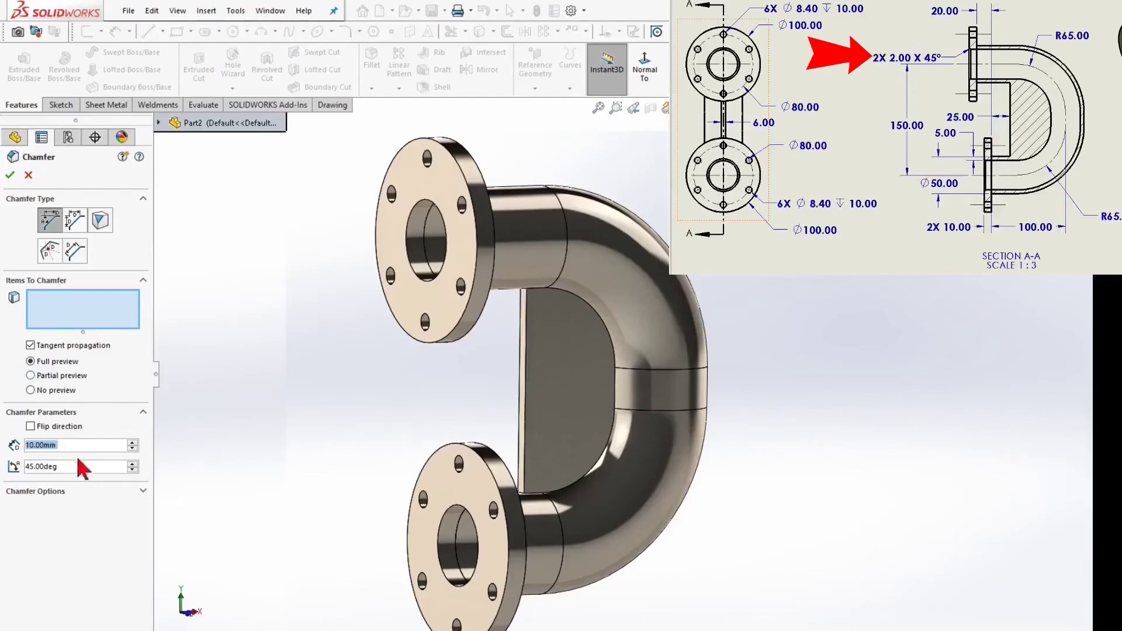
{"action": "type", "text": "2"}
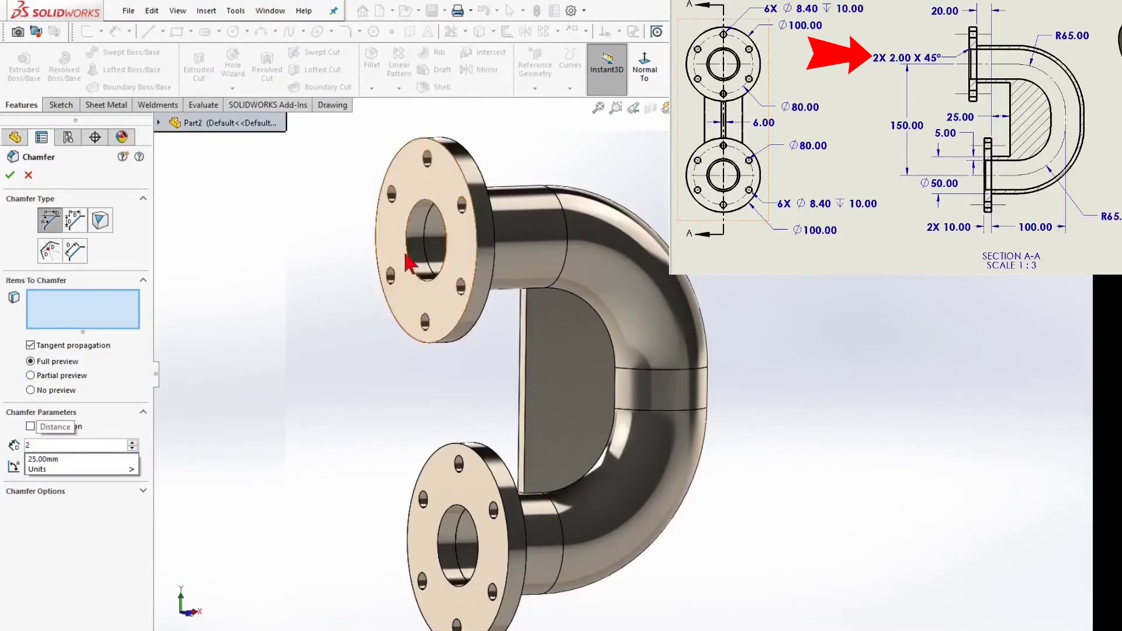
{"action": "left_click", "coordinate": [409, 257]}
{"action": "key", "text": "Return"}
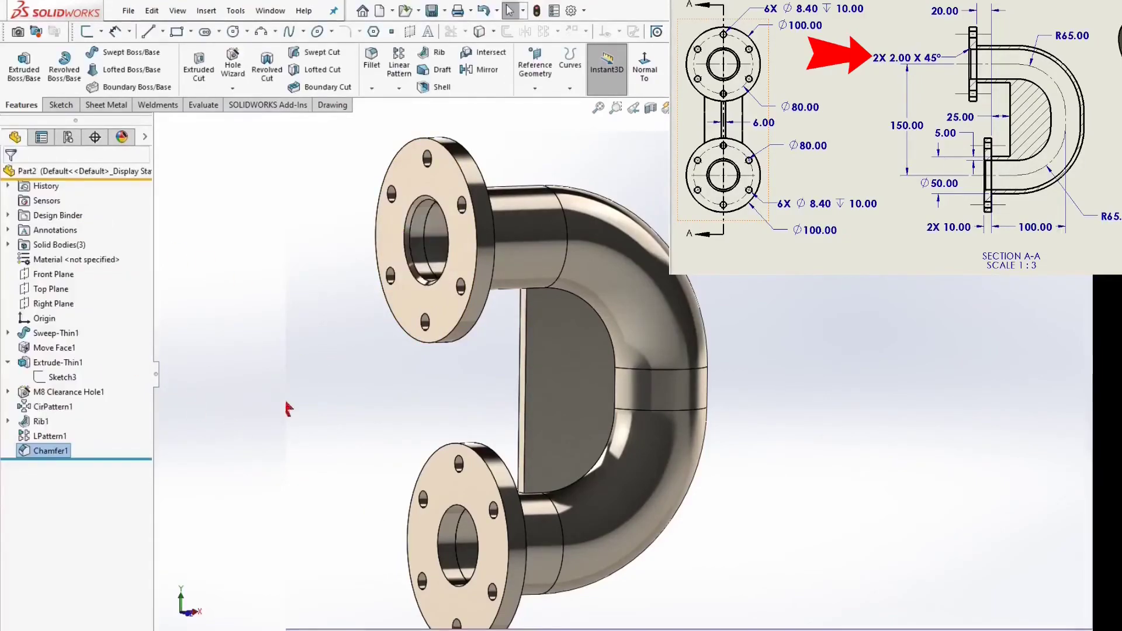
Step: Add the same 2 mm × 45° chamfer to the lower flange's bore edge
{"action": "key", "text": "s"}
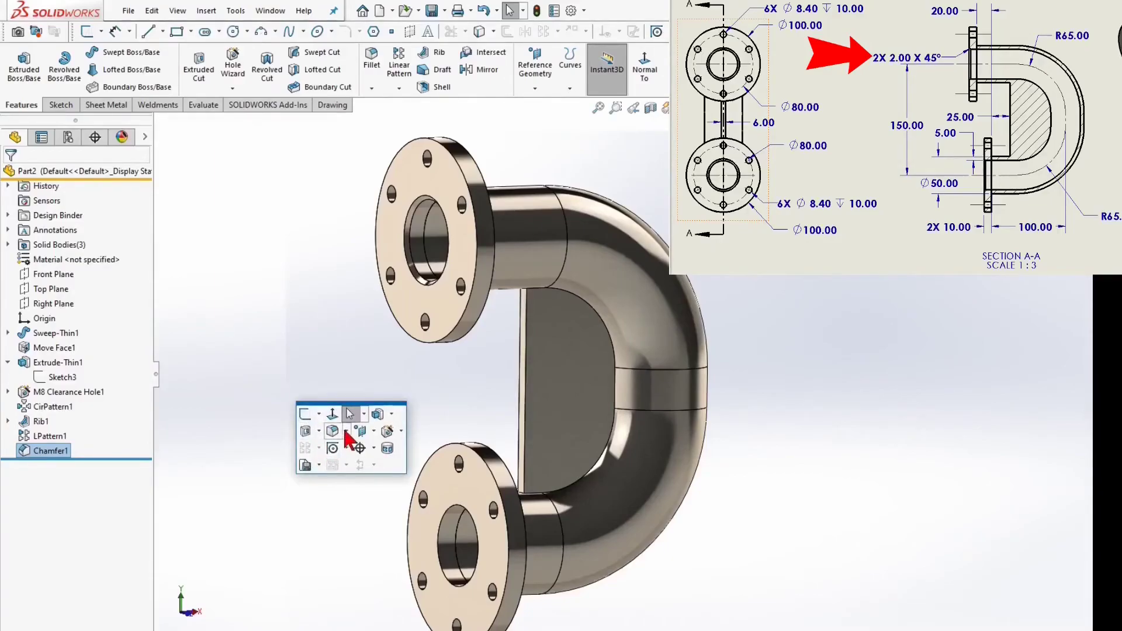
{"action": "left_click", "coordinate": [346, 431]}
{"action": "left_click", "coordinate": [339, 460]}
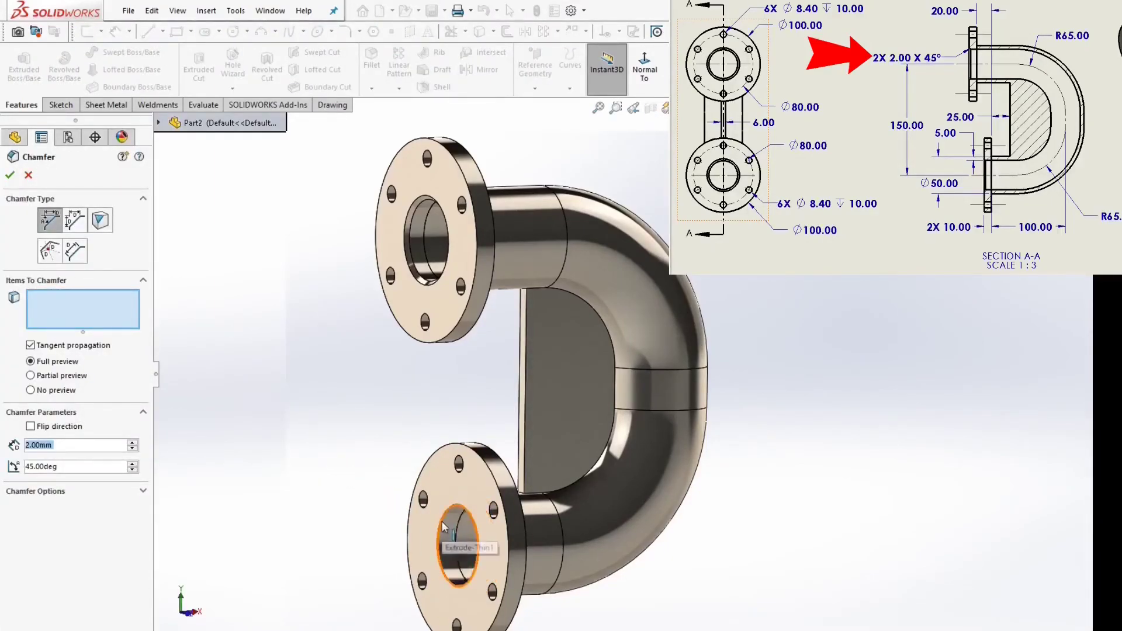
{"action": "left_click", "coordinate": [433, 541]}
{"action": "left_click", "coordinate": [10, 175]}
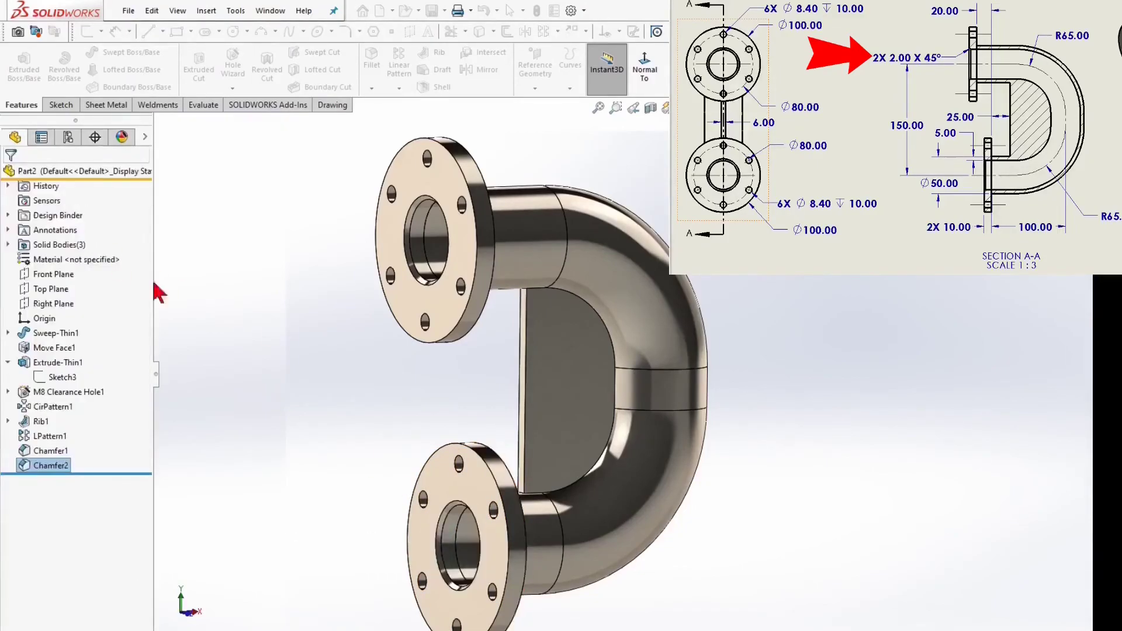
{"action": "key", "text": "ctrl+1"}
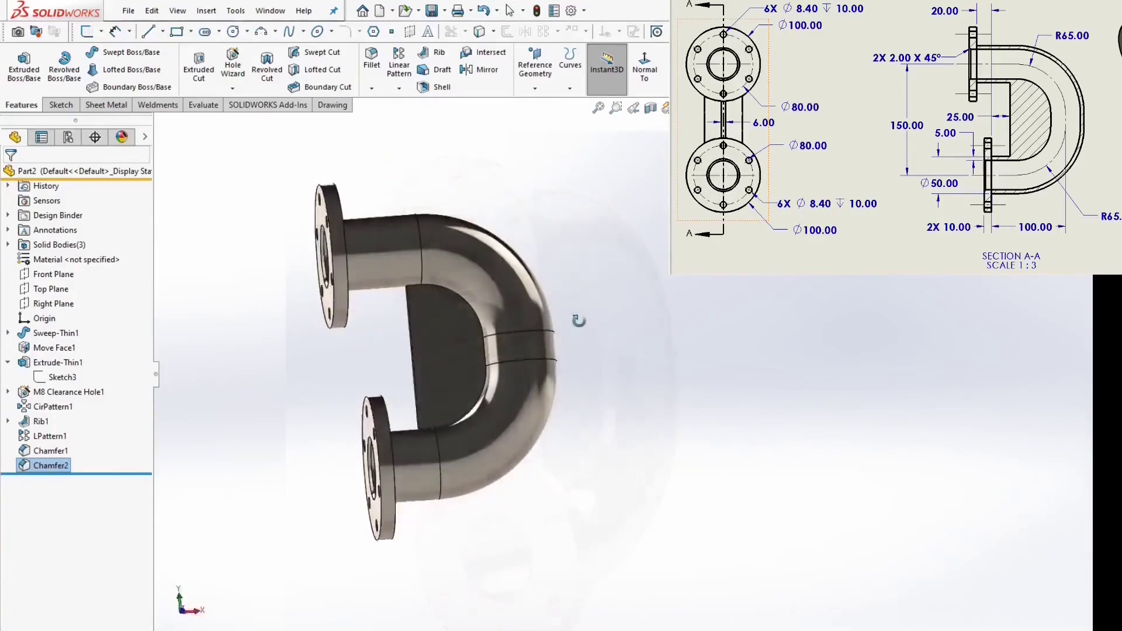
{"action": "middle_click_drag", "start_coordinate": [579, 318], "coordinate": [632, 344]}
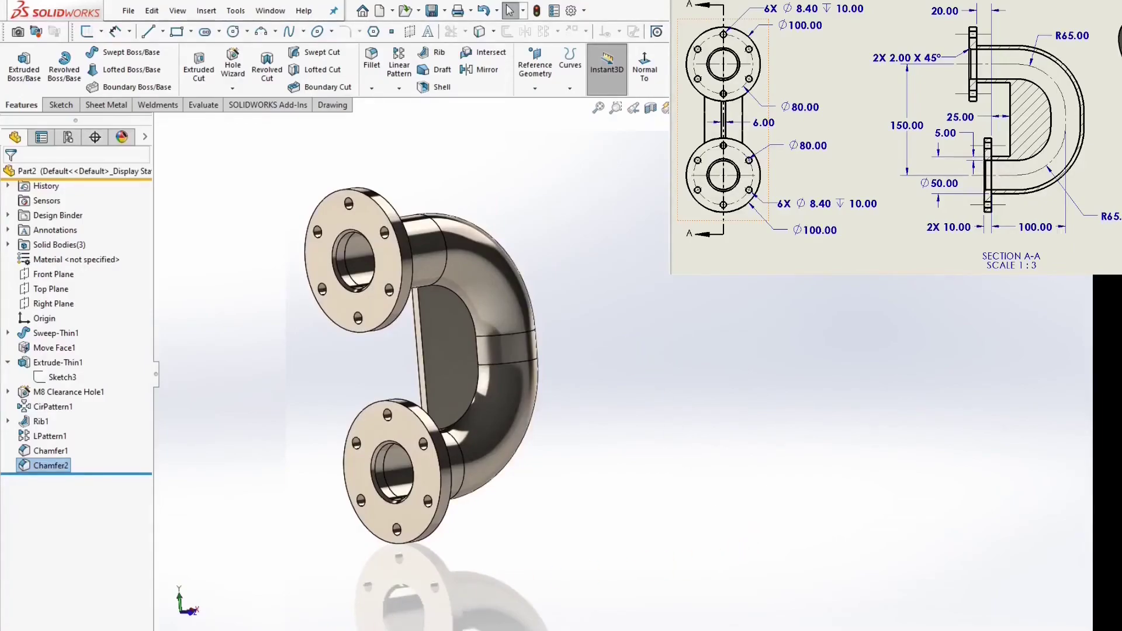
{"action": "scroll", "coordinate": [482, 398], "scroll_direction": "down", "scroll_amount": 3}
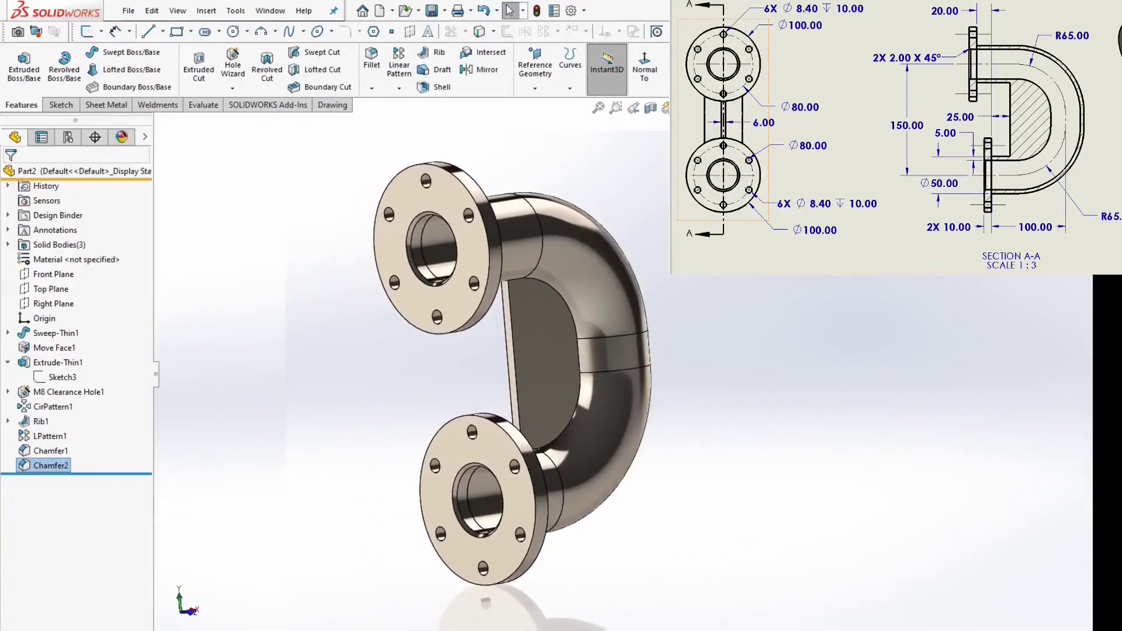